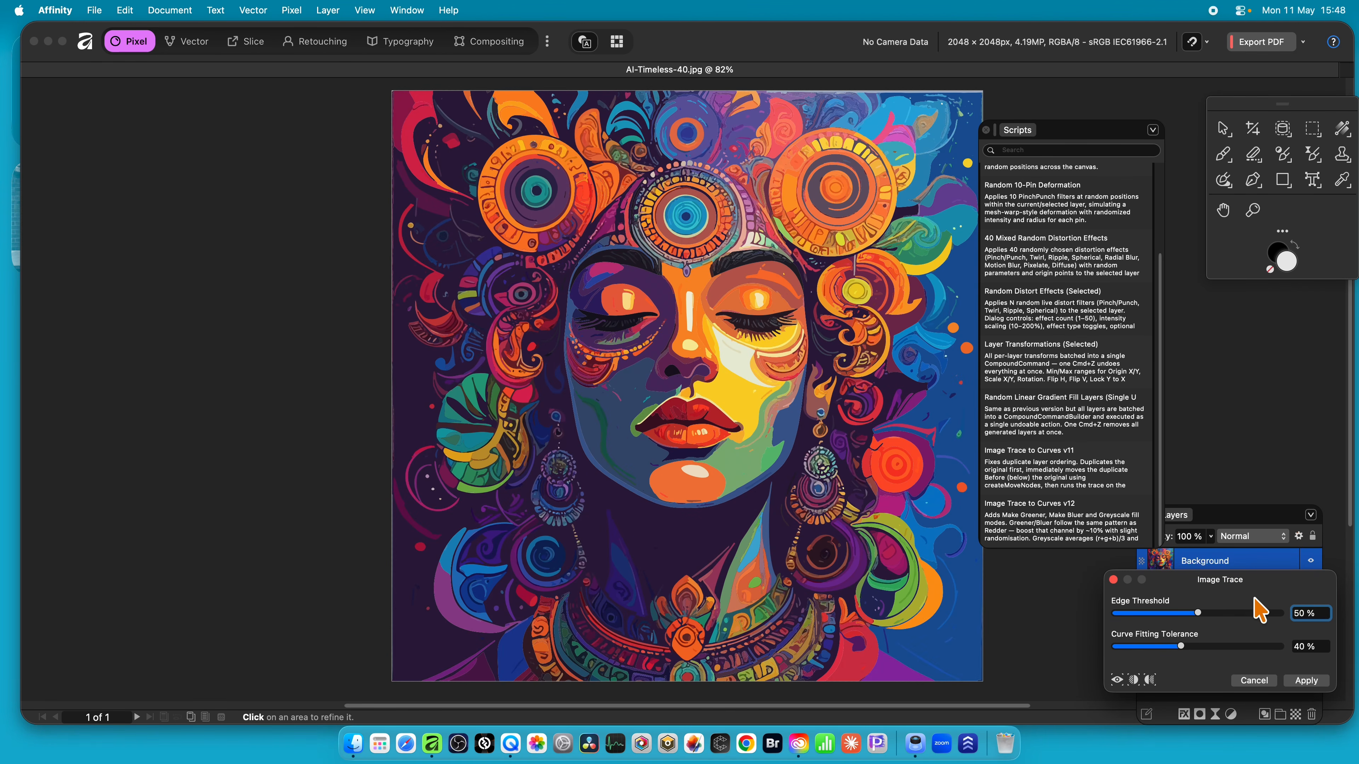
# - Cancel the built-in Image Trace and open the Image Trace to Curves v12 script for the Background layer
pyautogui.moveTo(1243, 581); pyautogui.dragTo(748, 318)
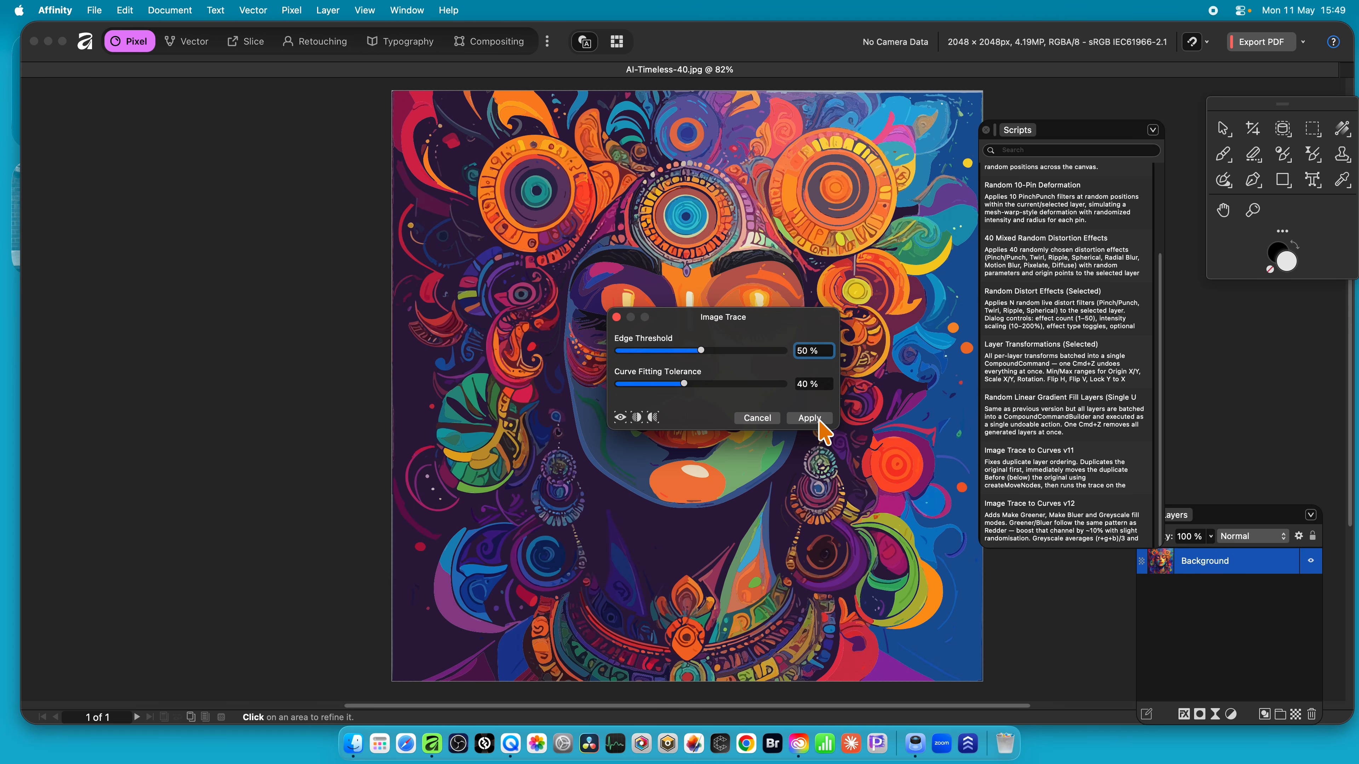
pyautogui.click(757, 418)
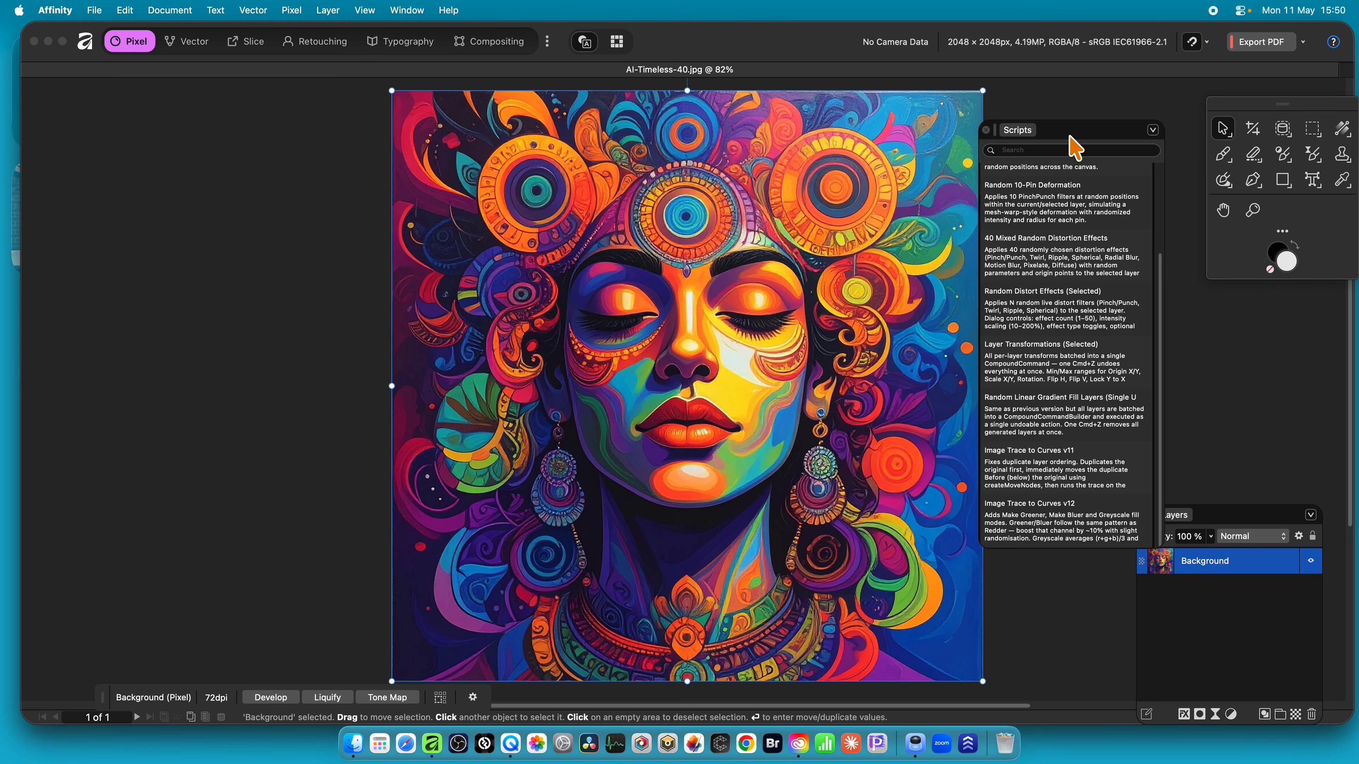
pyautogui.moveTo(1063, 131); pyautogui.dragTo(951, 118)
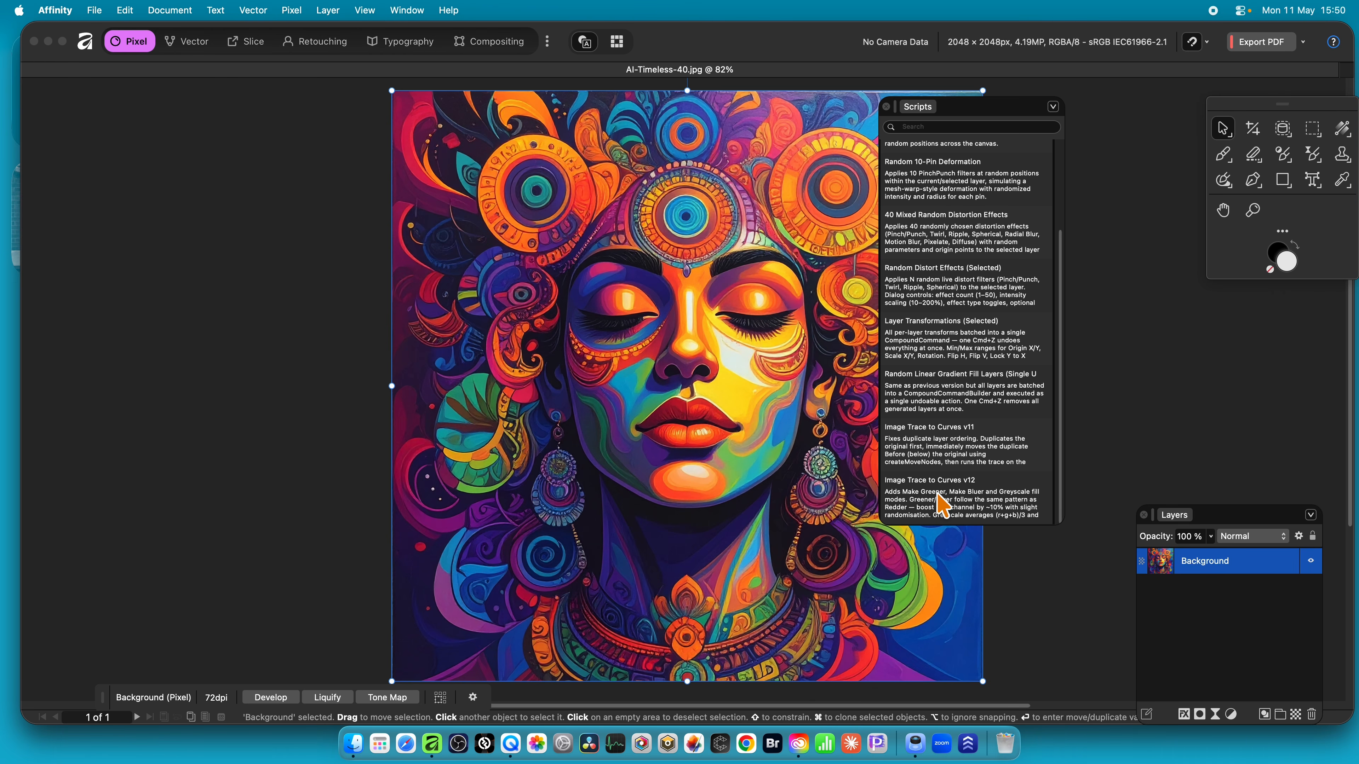
pyautogui.moveTo(939, 506)
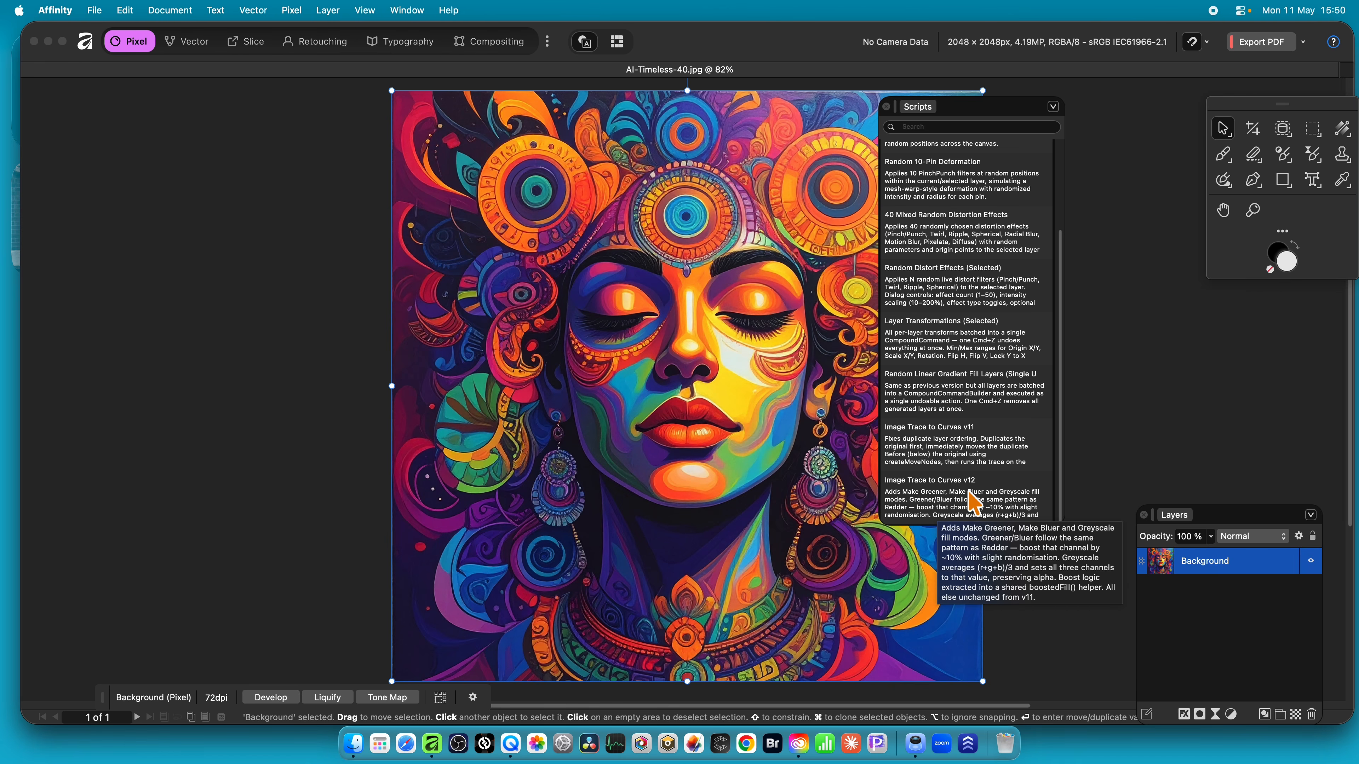
pyautogui.doubleClick(972, 503)
pyautogui.moveTo(621, 107); pyautogui.dragTo(813, 123)
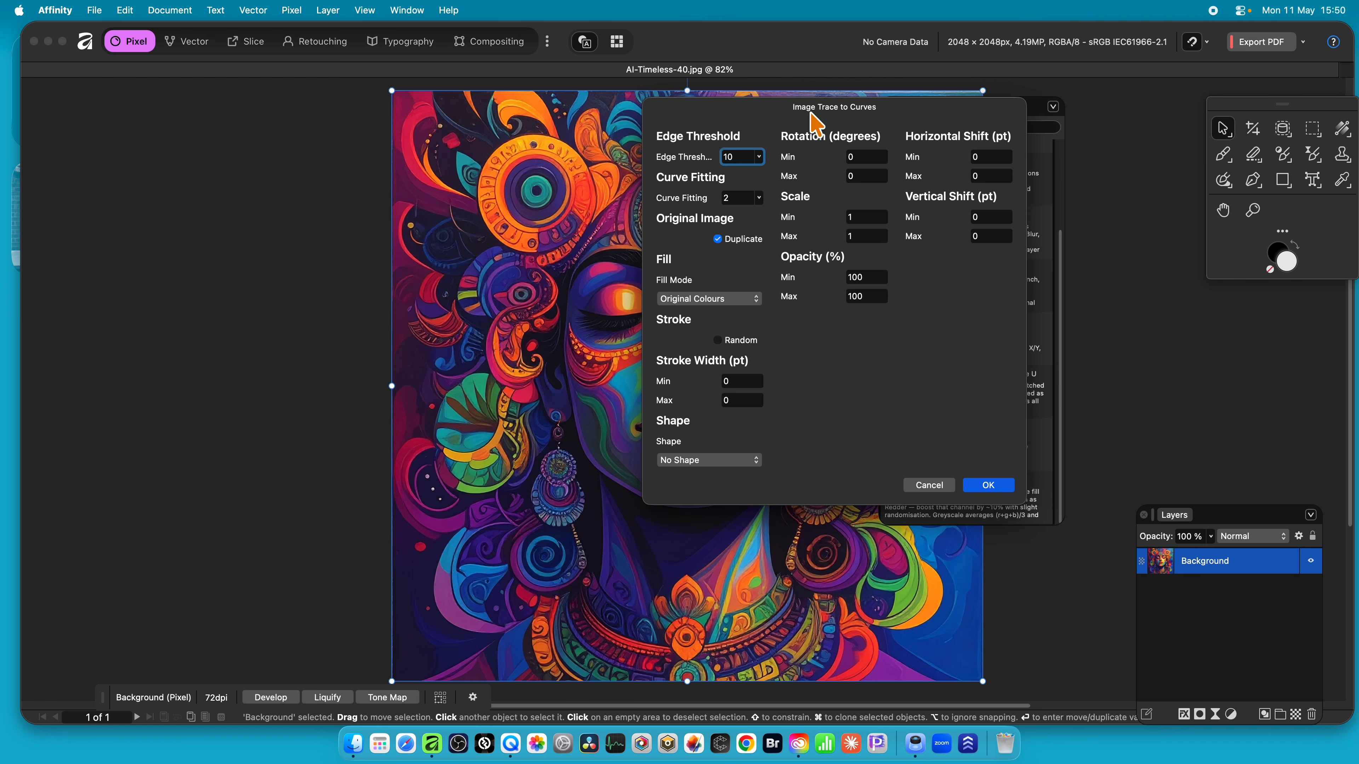
pyautogui.click(404, 9)
pyautogui.moveTo(420, 270)
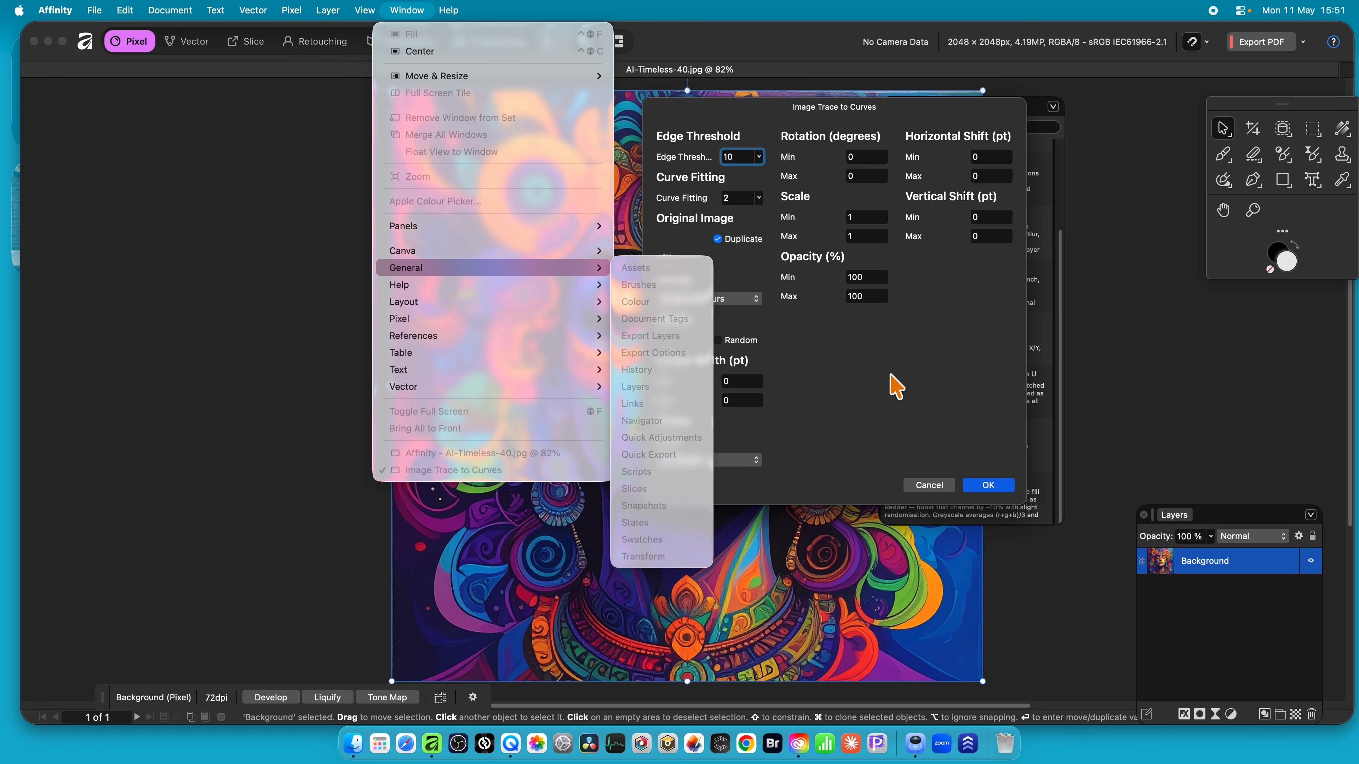
pyautogui.click(858, 113)
pyautogui.moveTo(856, 114)
pyautogui.mouseDown()
pyautogui.moveTo(921, 91)
pyautogui.moveTo(915, 101)
pyautogui.mouseUp()
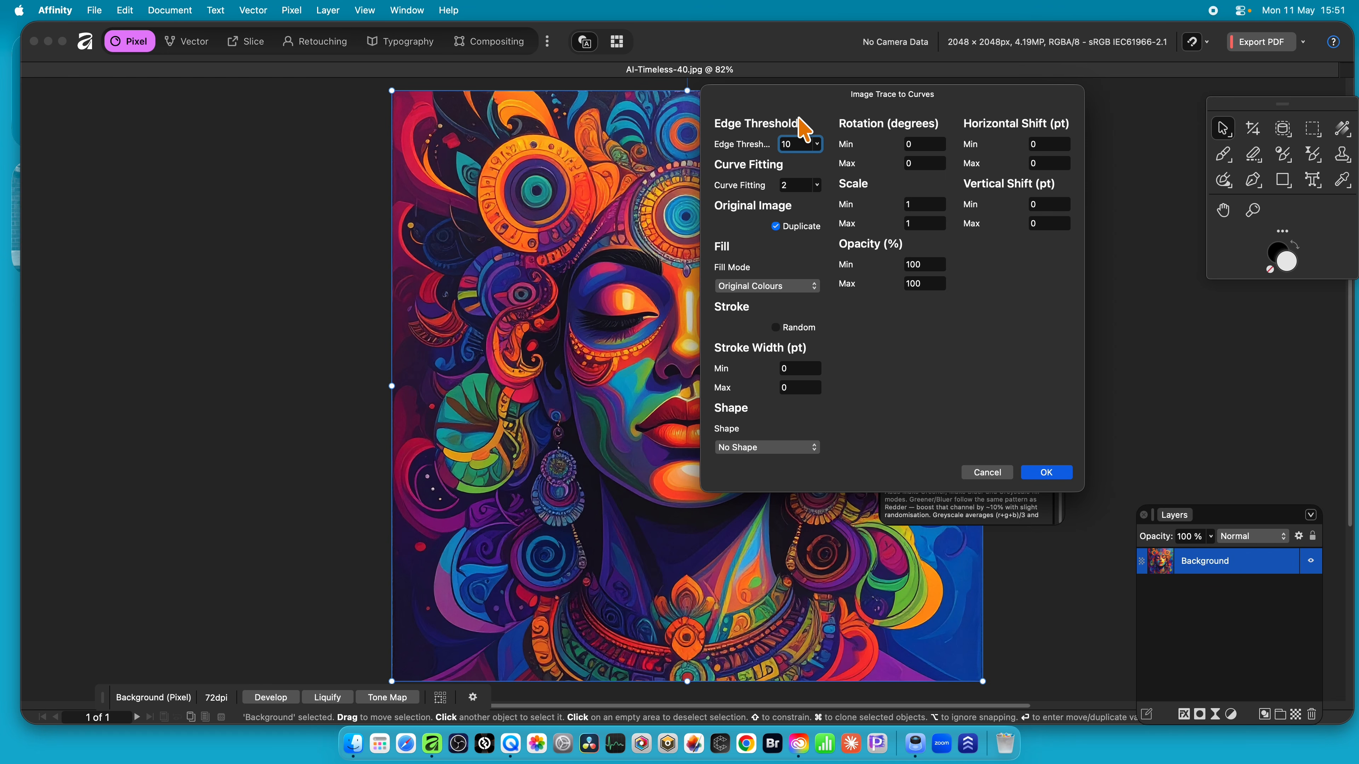
pyautogui.click(782, 289)
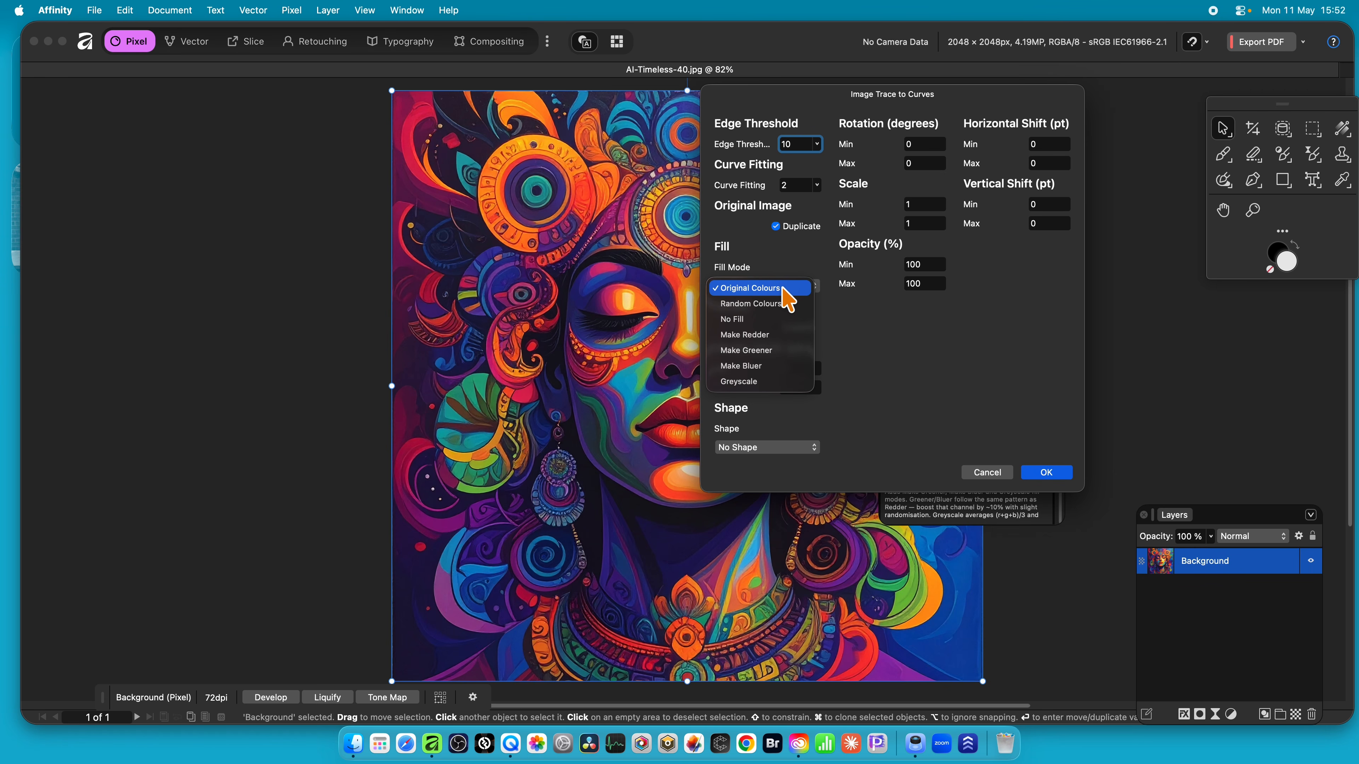
pyautogui.click(991, 229)
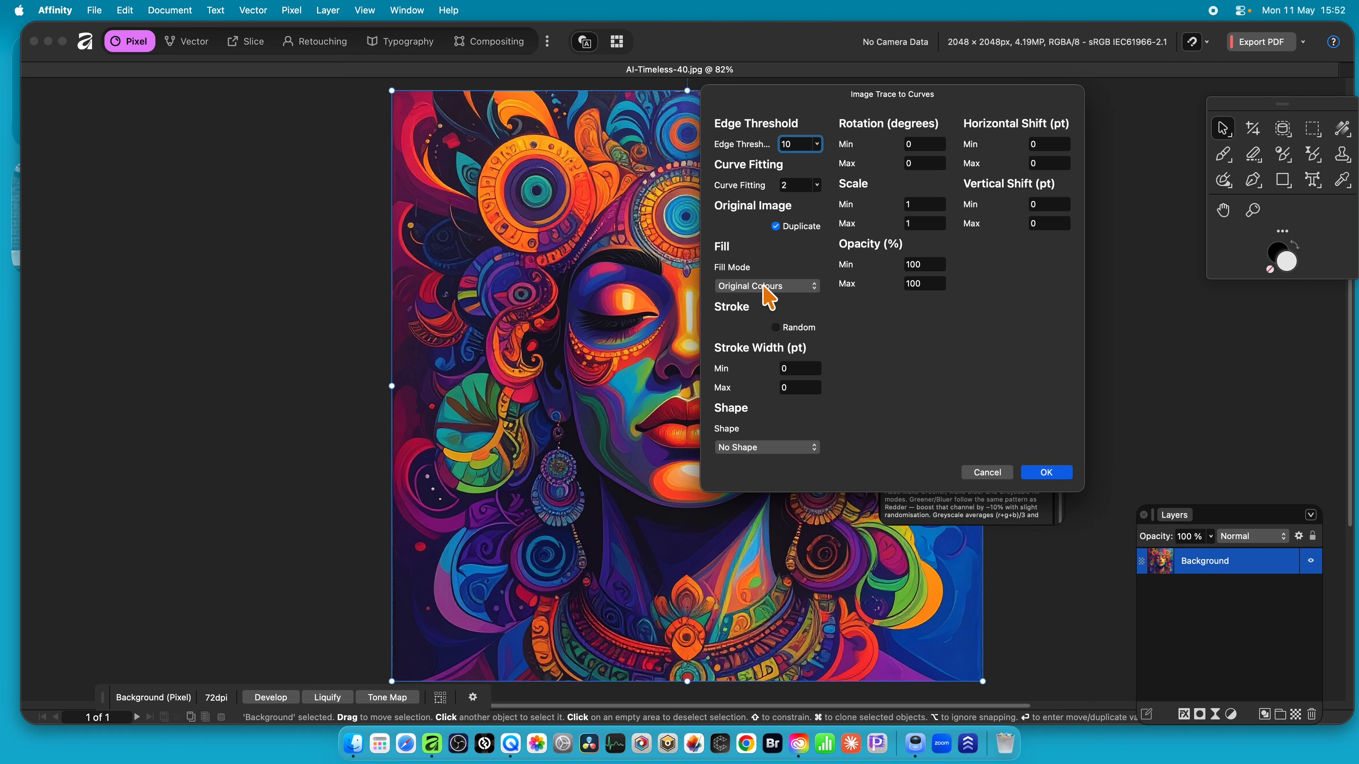
# - Trace the portrait to curves with Original Colours fill and a random scale from 0.9 to 1.1
pyautogui.click(921, 205)
pyautogui.write('0.9')
pyautogui.press('Tab')
pyautogui.write('1')
pyautogui.press('Tab')
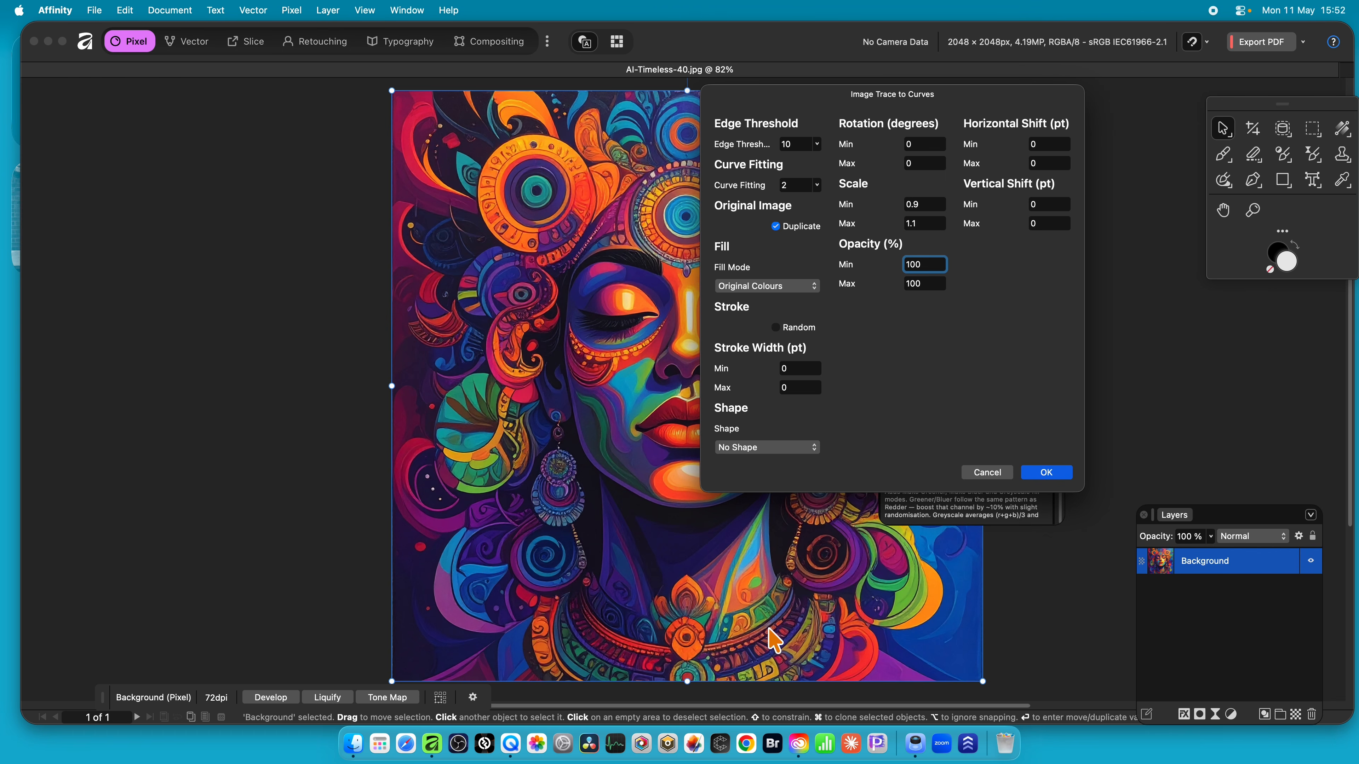
pyautogui.click(765, 287)
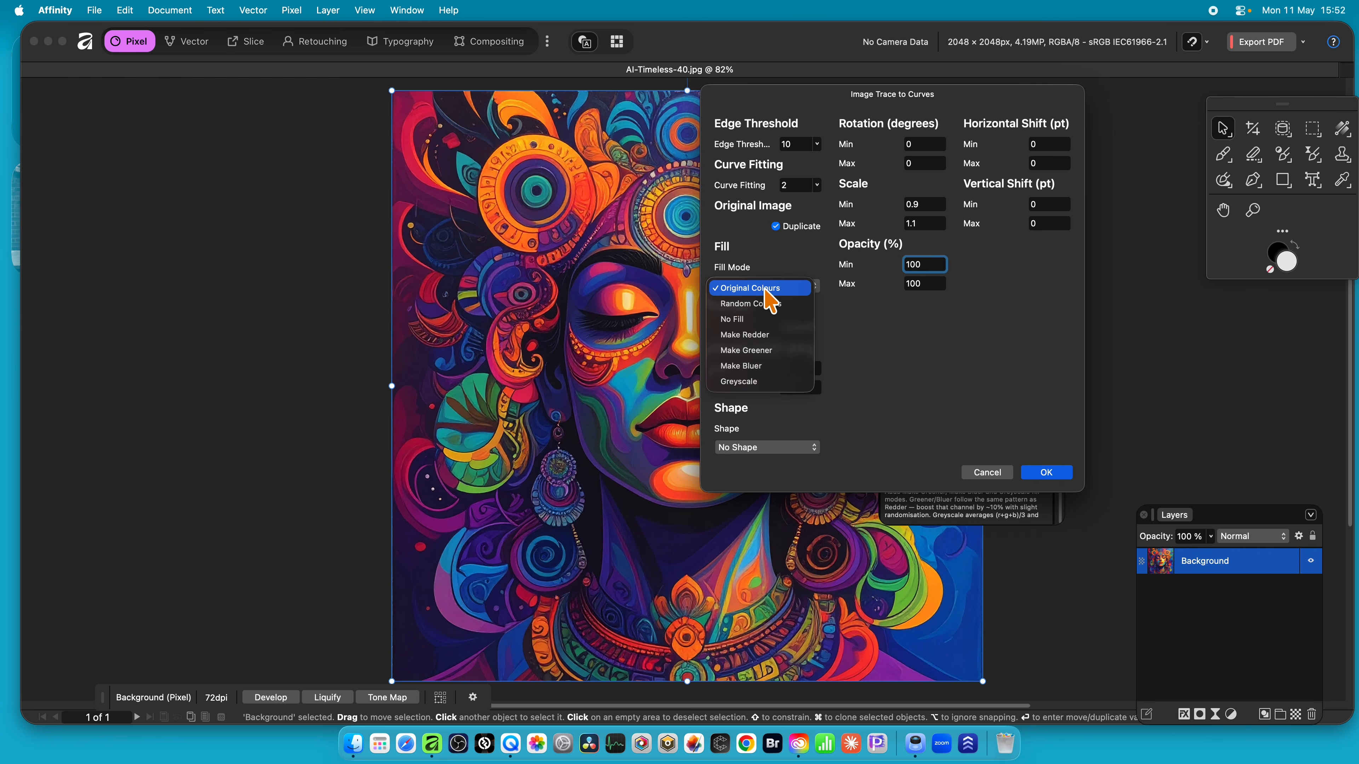
pyautogui.click(764, 289)
pyautogui.click(1047, 474)
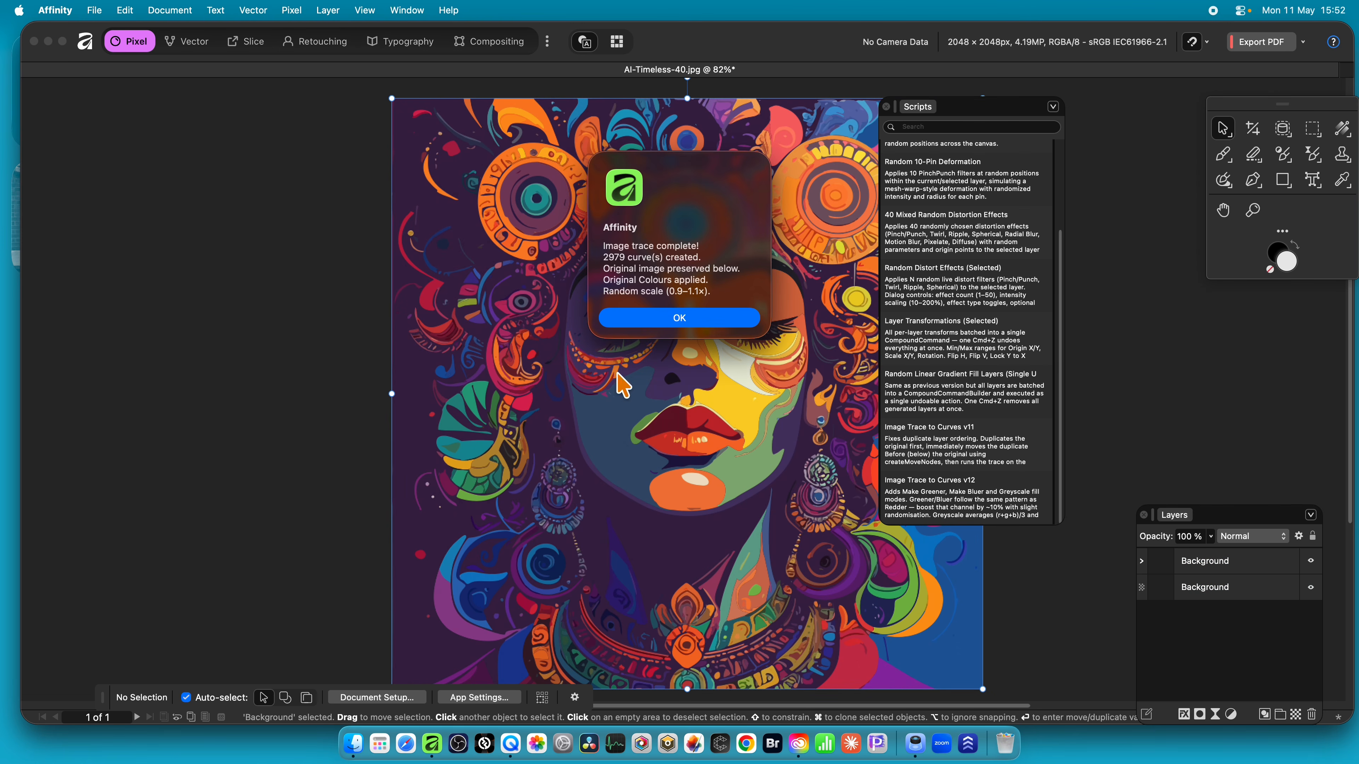
pyautogui.click(657, 318)
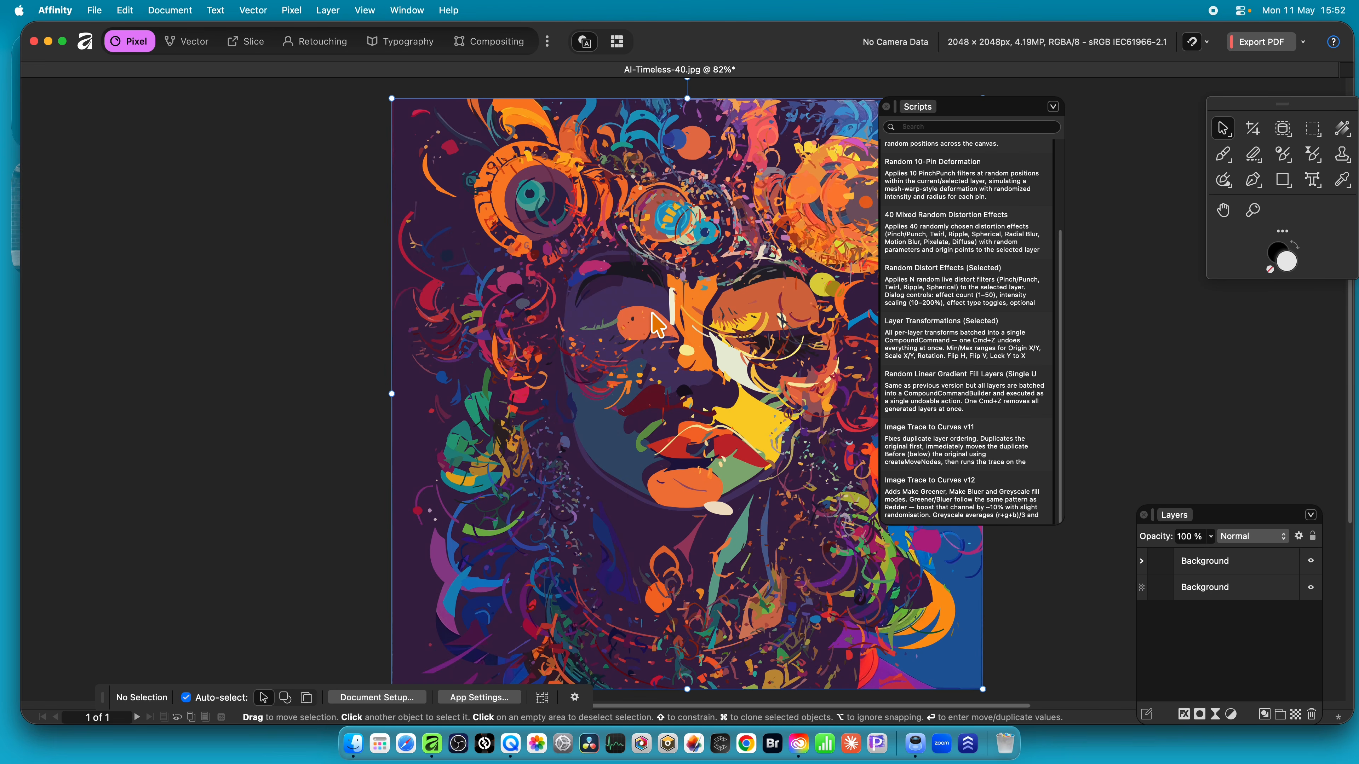
# - Move the Scripts panel off the artwork and undo the randomly scaled trace
pyautogui.moveTo(989, 111); pyautogui.dragTo(1150, 115)
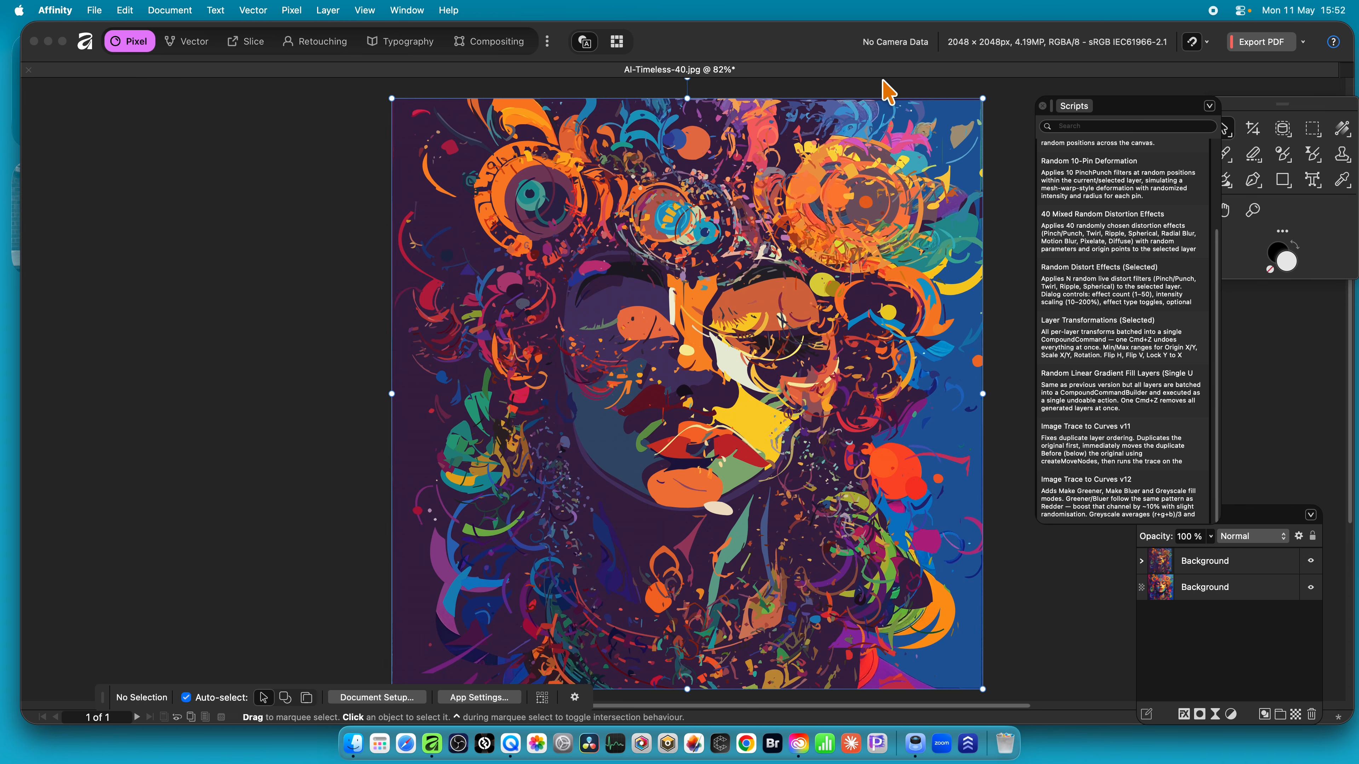
pyautogui.click(125, 10)
pyautogui.click(137, 33)
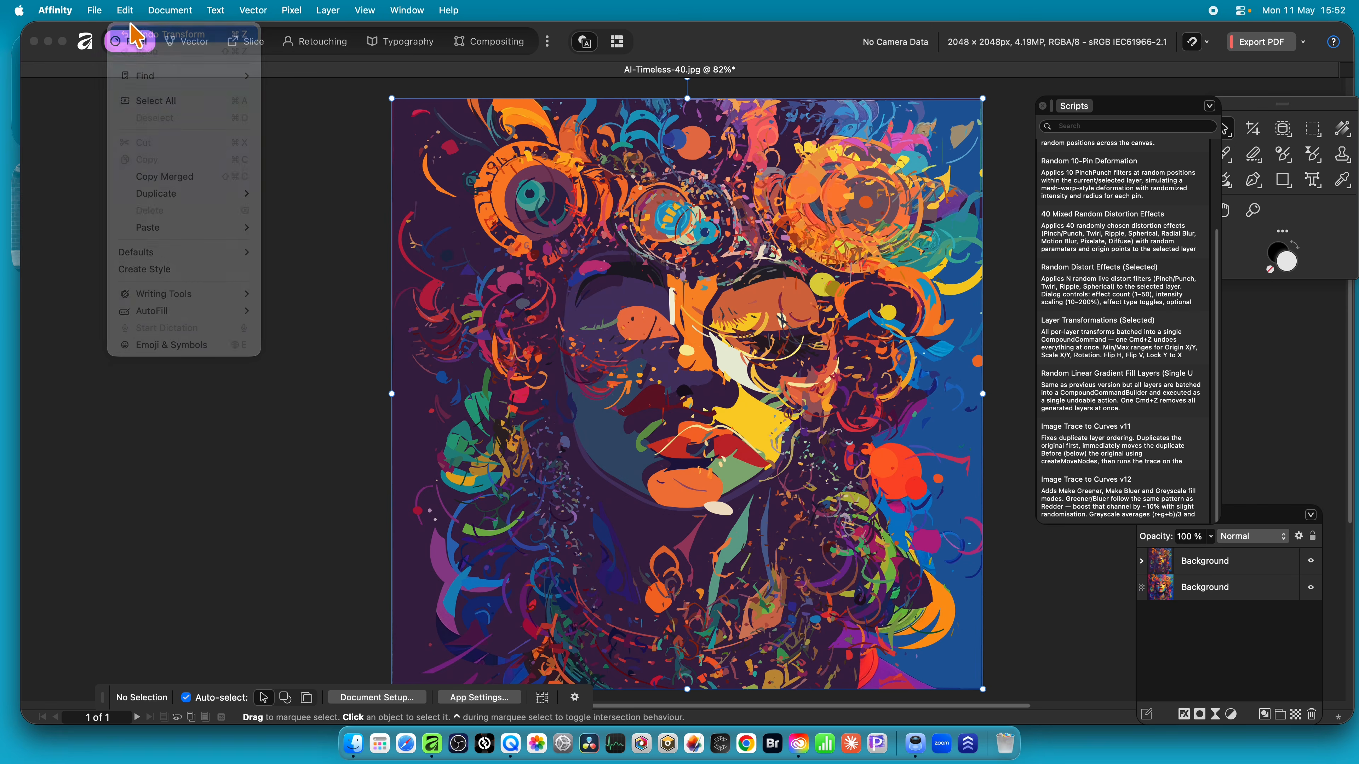
pyautogui.click(125, 10)
pyautogui.click(133, 35)
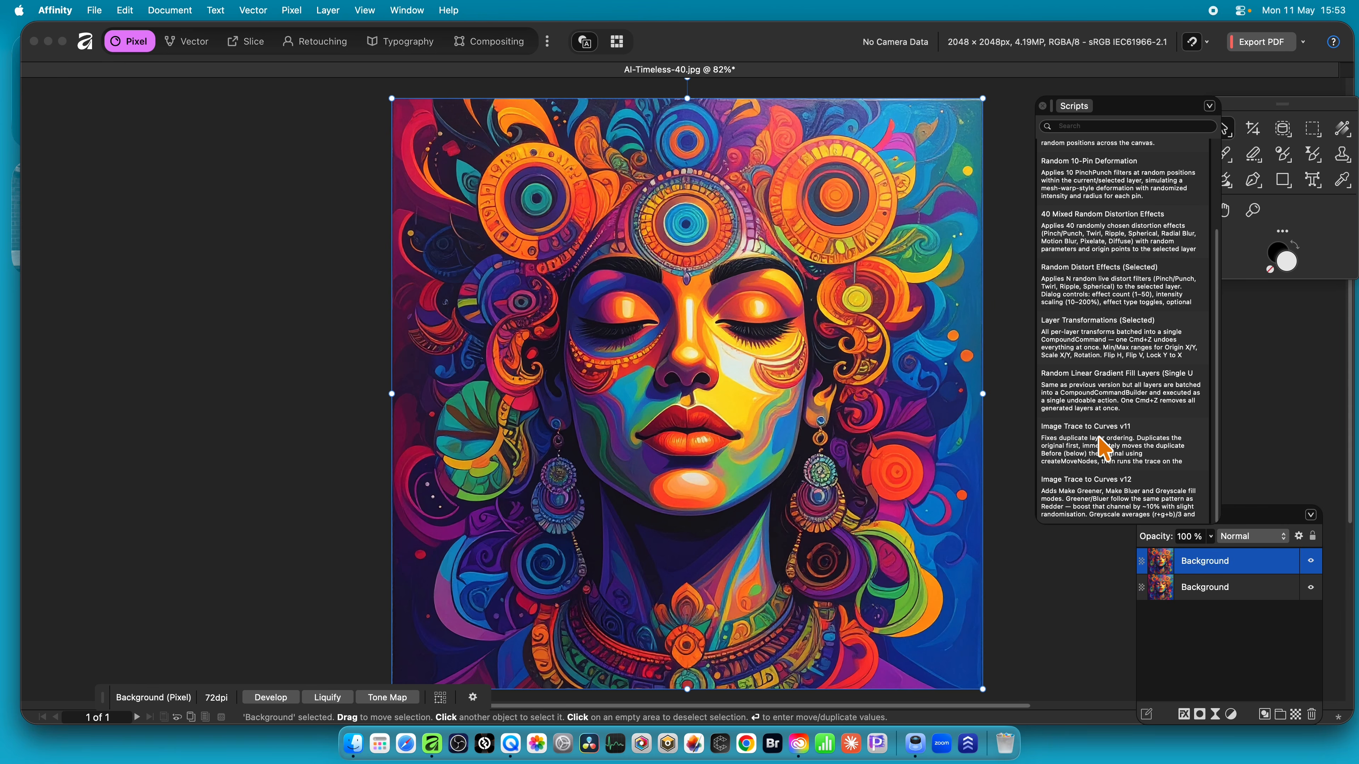
# - Run Image Trace to Curves v12 on the portrait with the Random Colours fill mode
pyautogui.doubleClick(1118, 513)
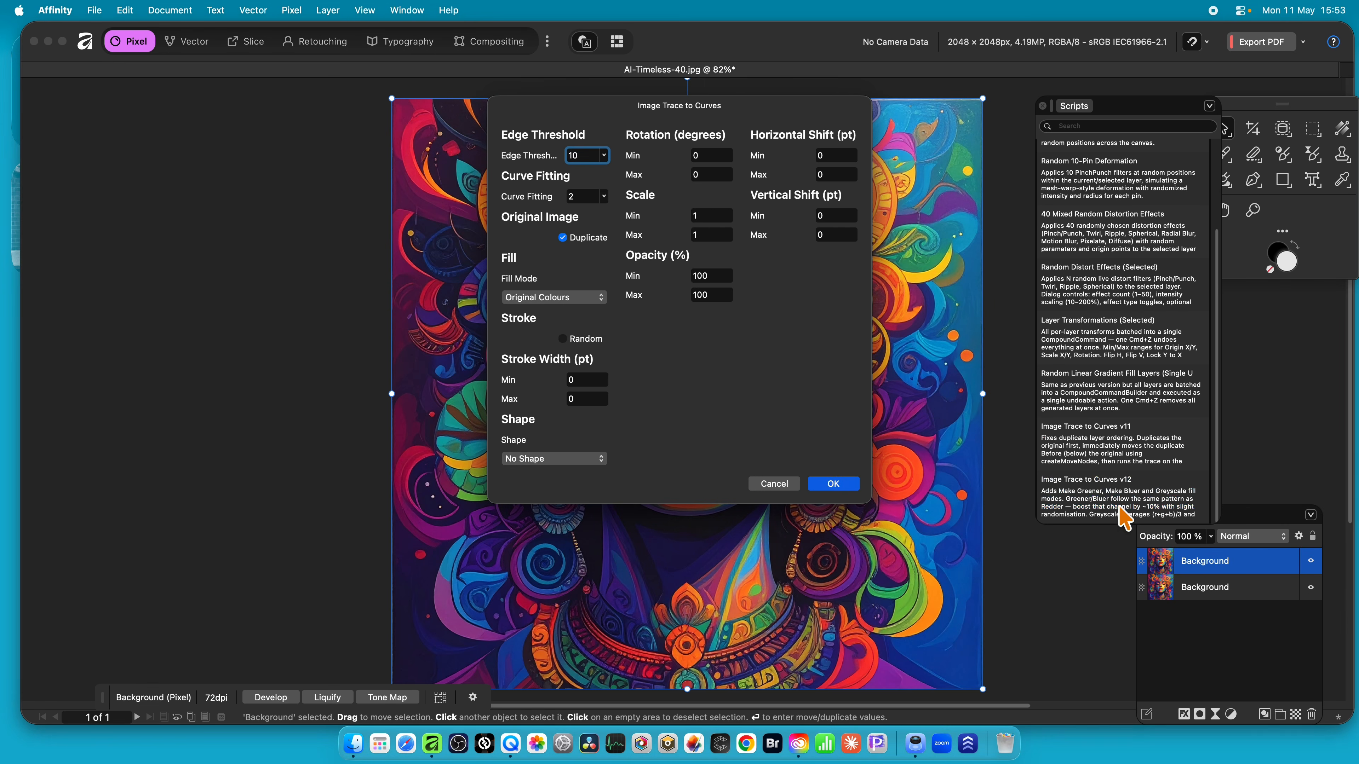
pyautogui.click(592, 300)
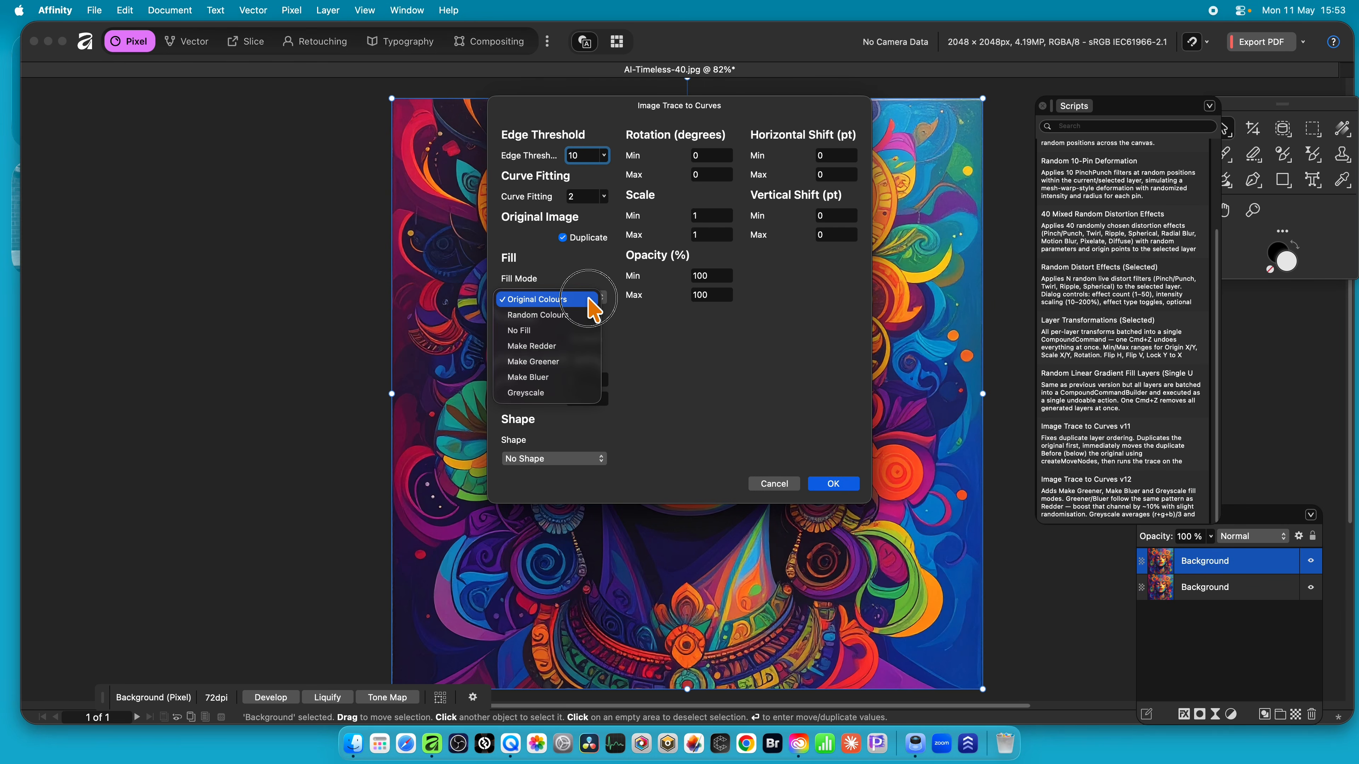
pyautogui.click(587, 318)
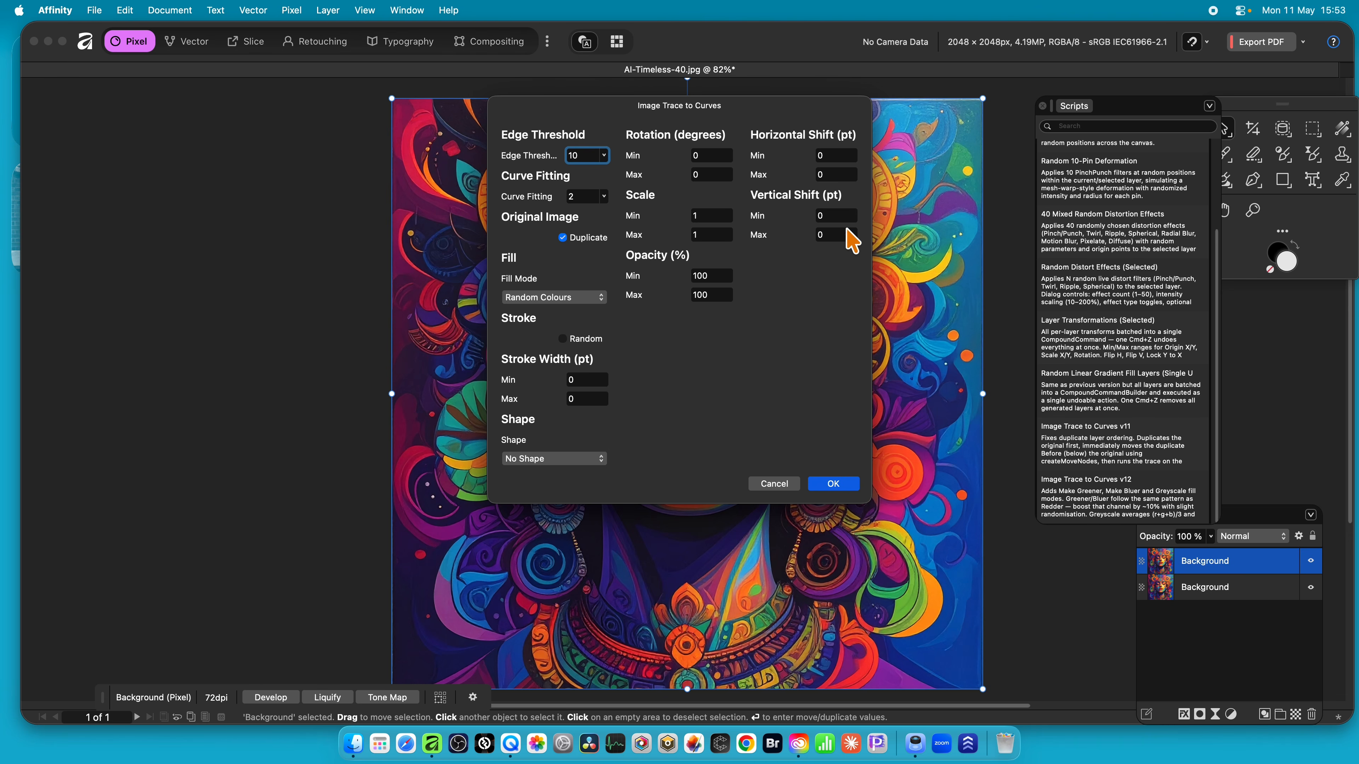
pyautogui.click(833, 484)
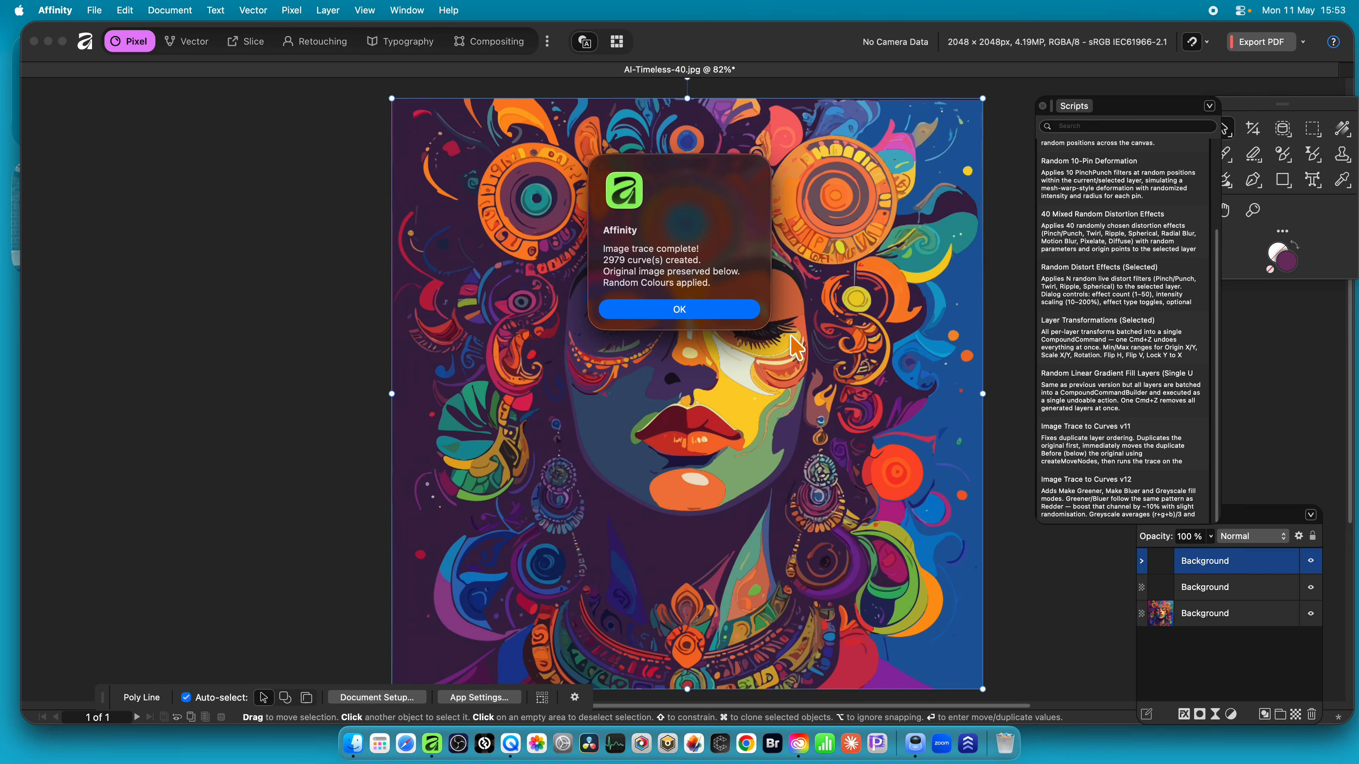
pyautogui.click(711, 315)
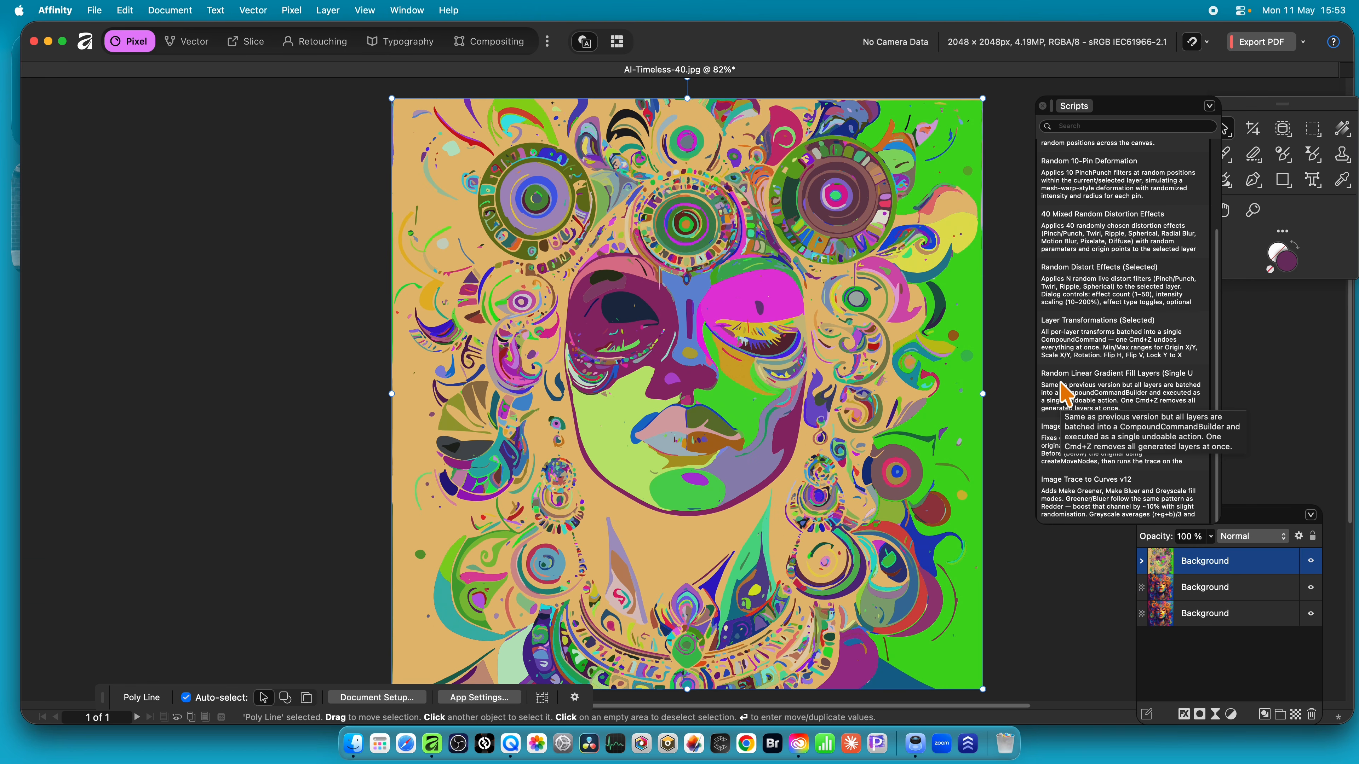
# - Undo the random-colour trace and move the Layers panel clear of the Image Trace to Curves v12 script
pyautogui.press('super+z')
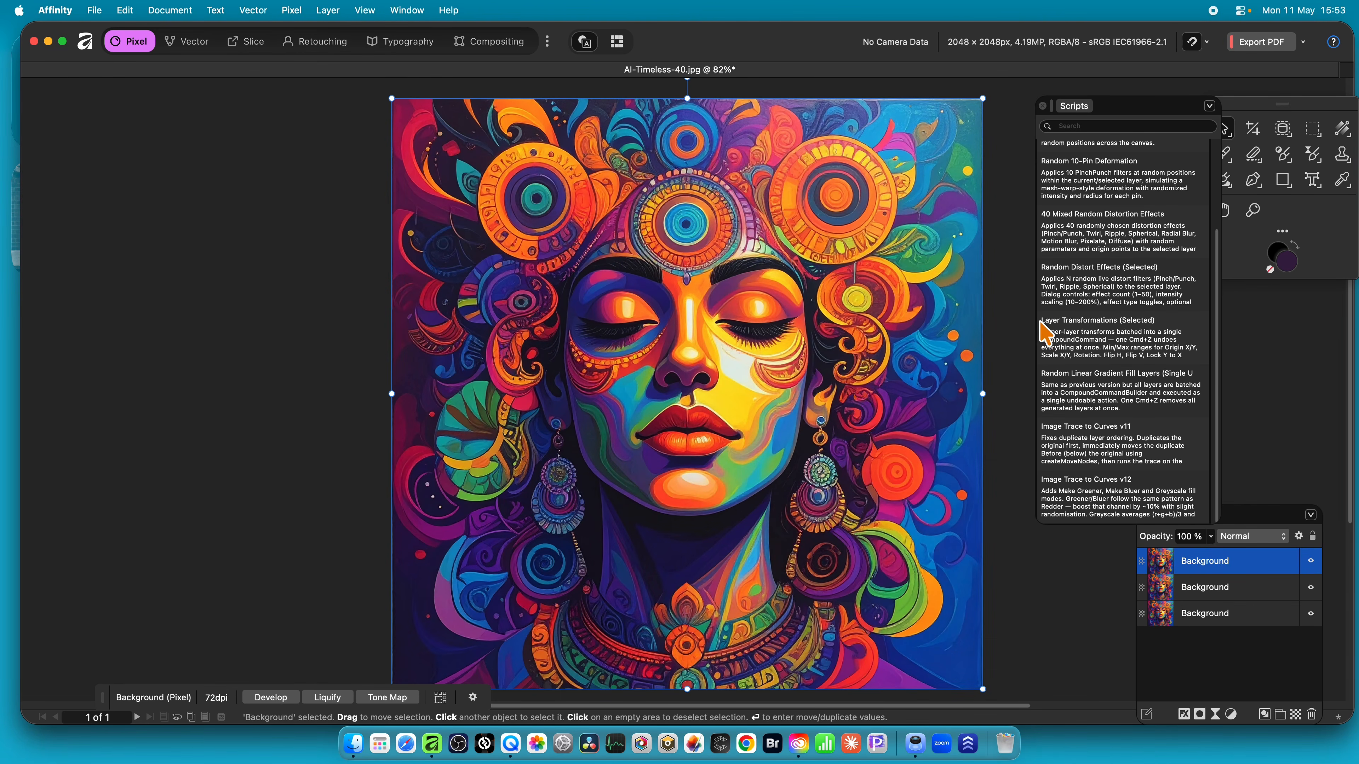
pyautogui.moveTo(1258, 521); pyautogui.dragTo(1185, 457)
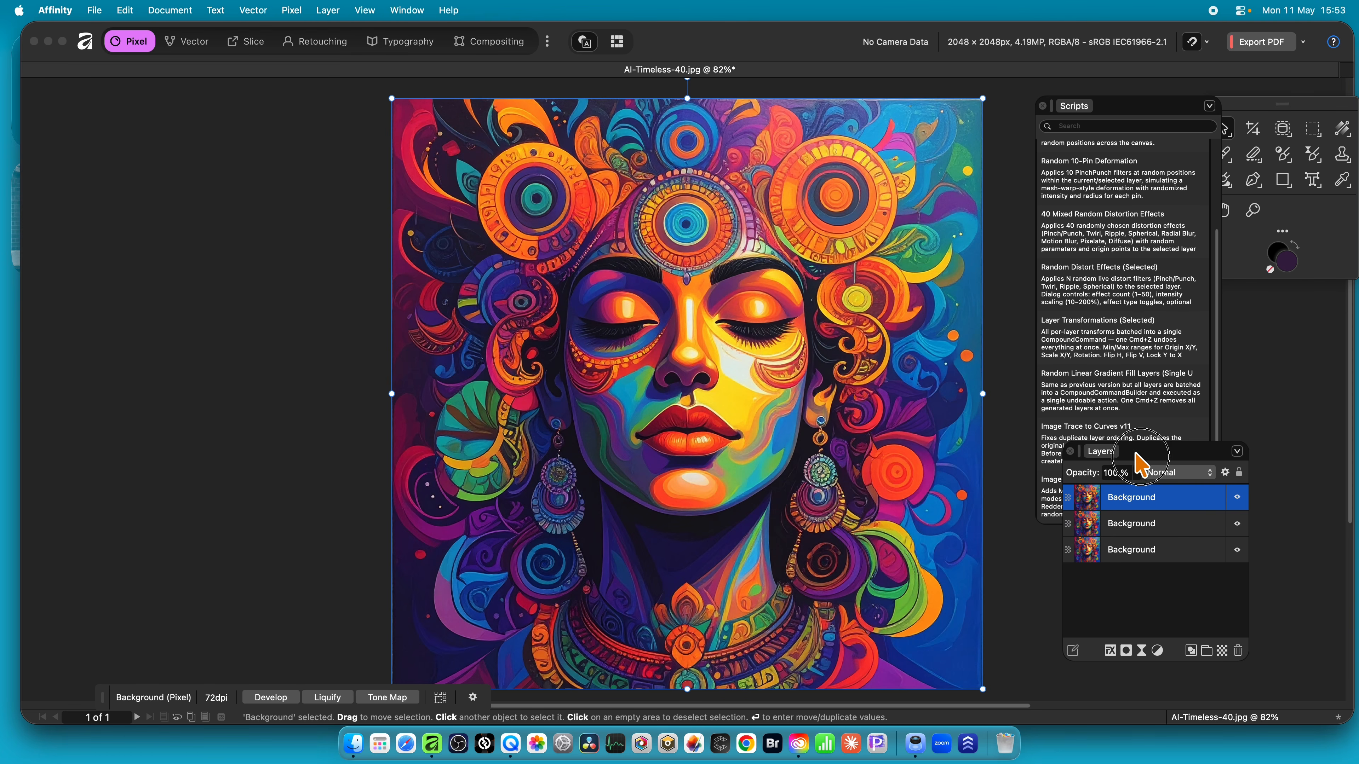
pyautogui.moveTo(1134, 452); pyautogui.dragTo(1261, 474)
# - Run Image Trace to Curves v12 with No Fill and a stroke width of 0 to 5 pt
pyautogui.doubleClick(1077, 511)
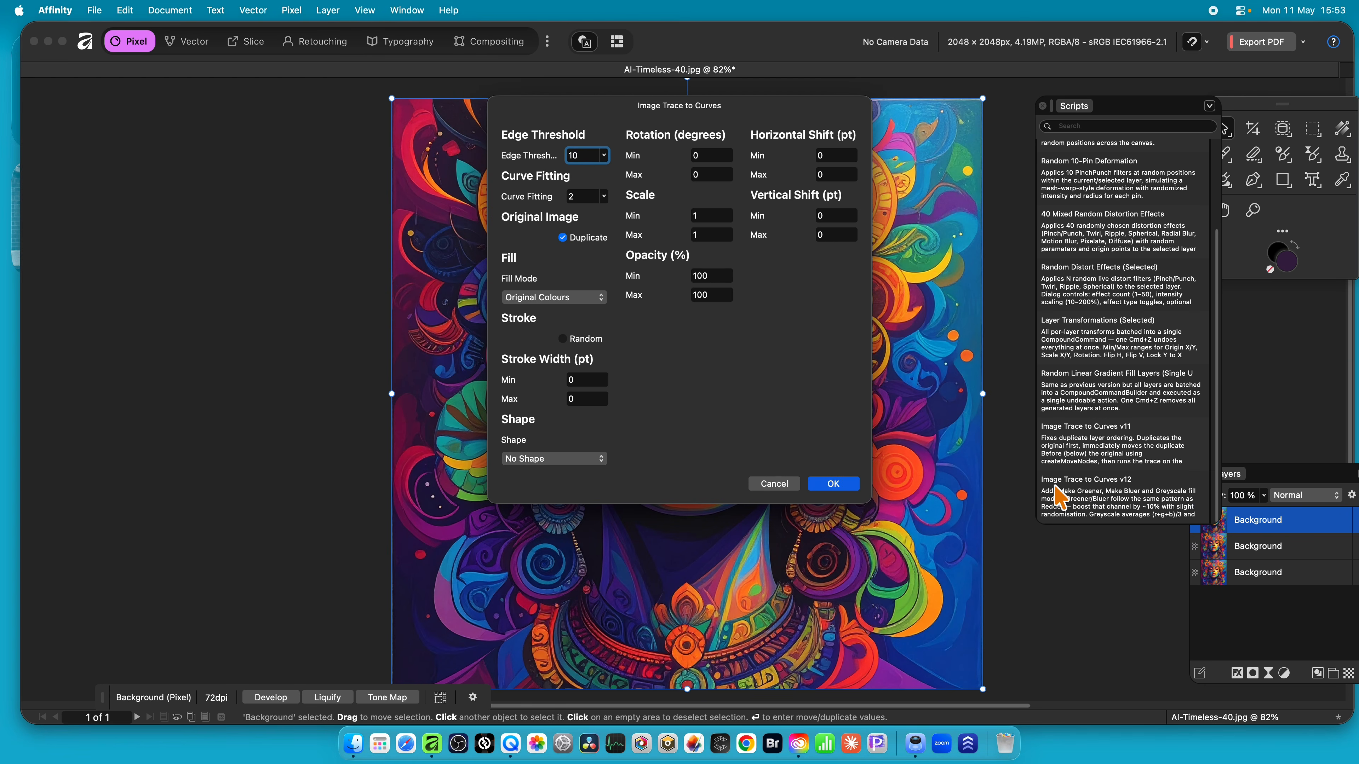
pyautogui.click(580, 298)
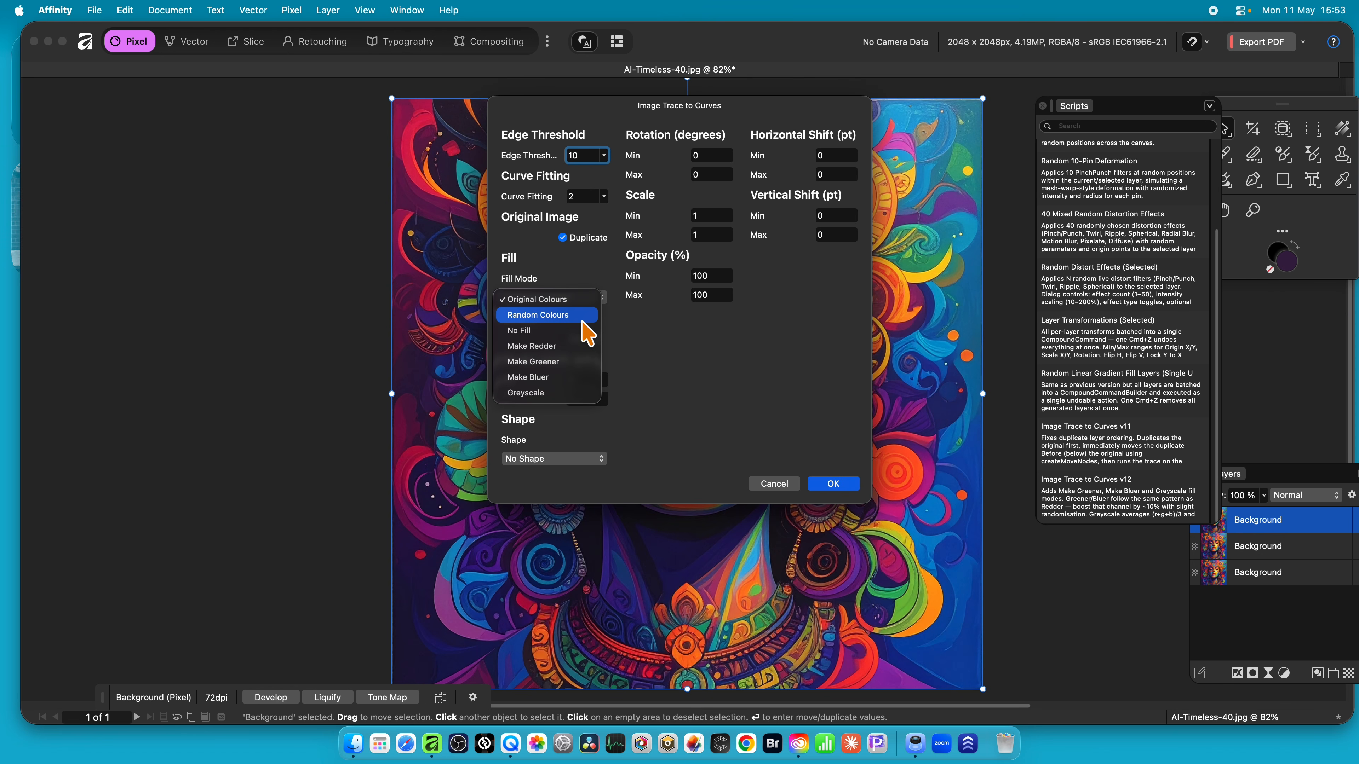
pyautogui.click(679, 345)
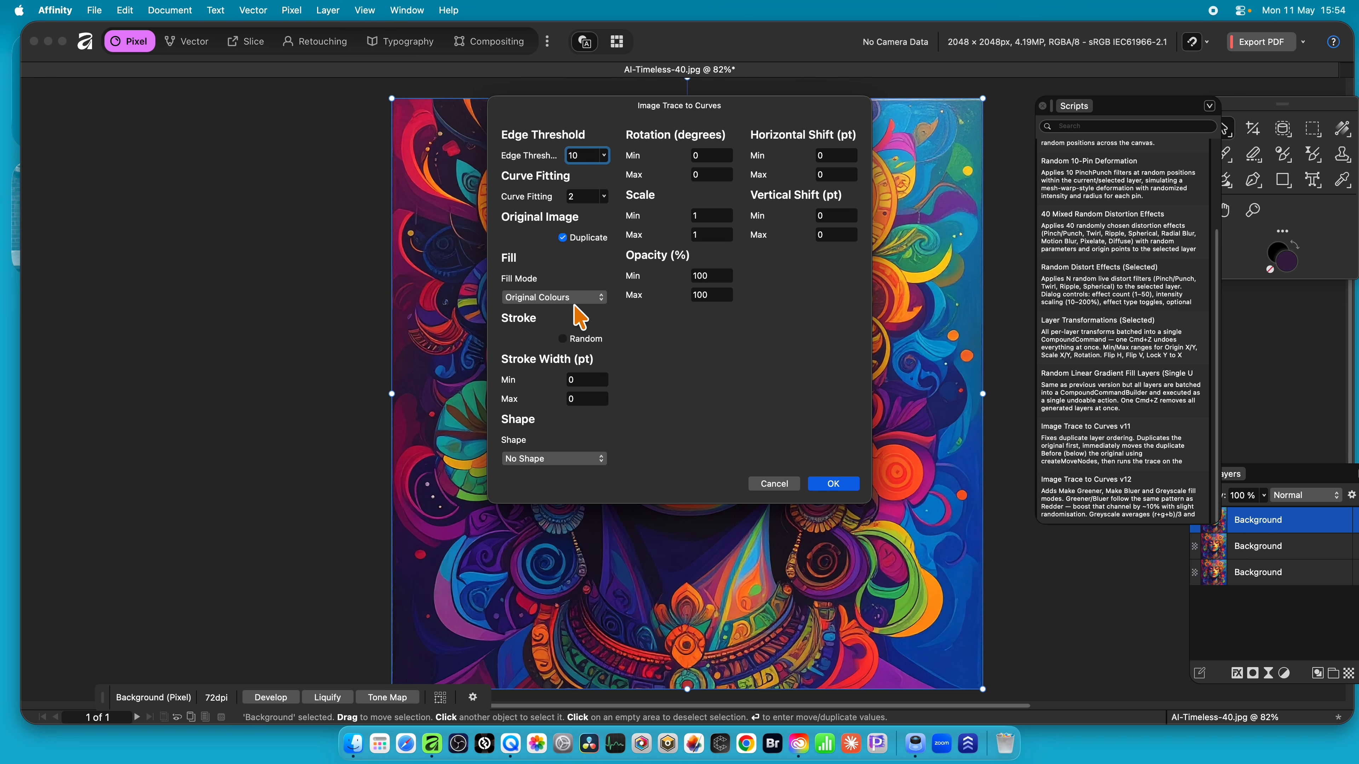
pyautogui.click(576, 298)
pyautogui.click(583, 337)
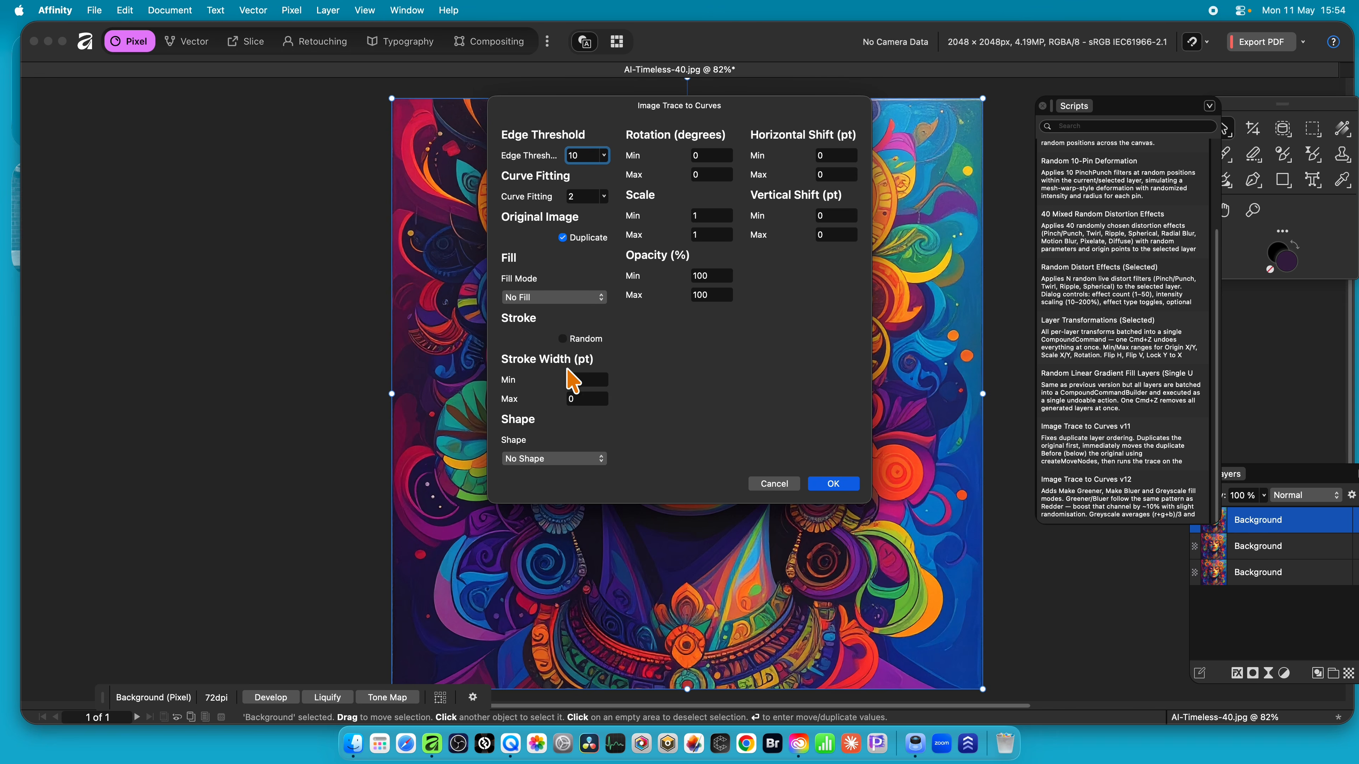
pyautogui.click(580, 377)
pyautogui.click(585, 399)
pyautogui.write('5')
pyautogui.click(835, 484)
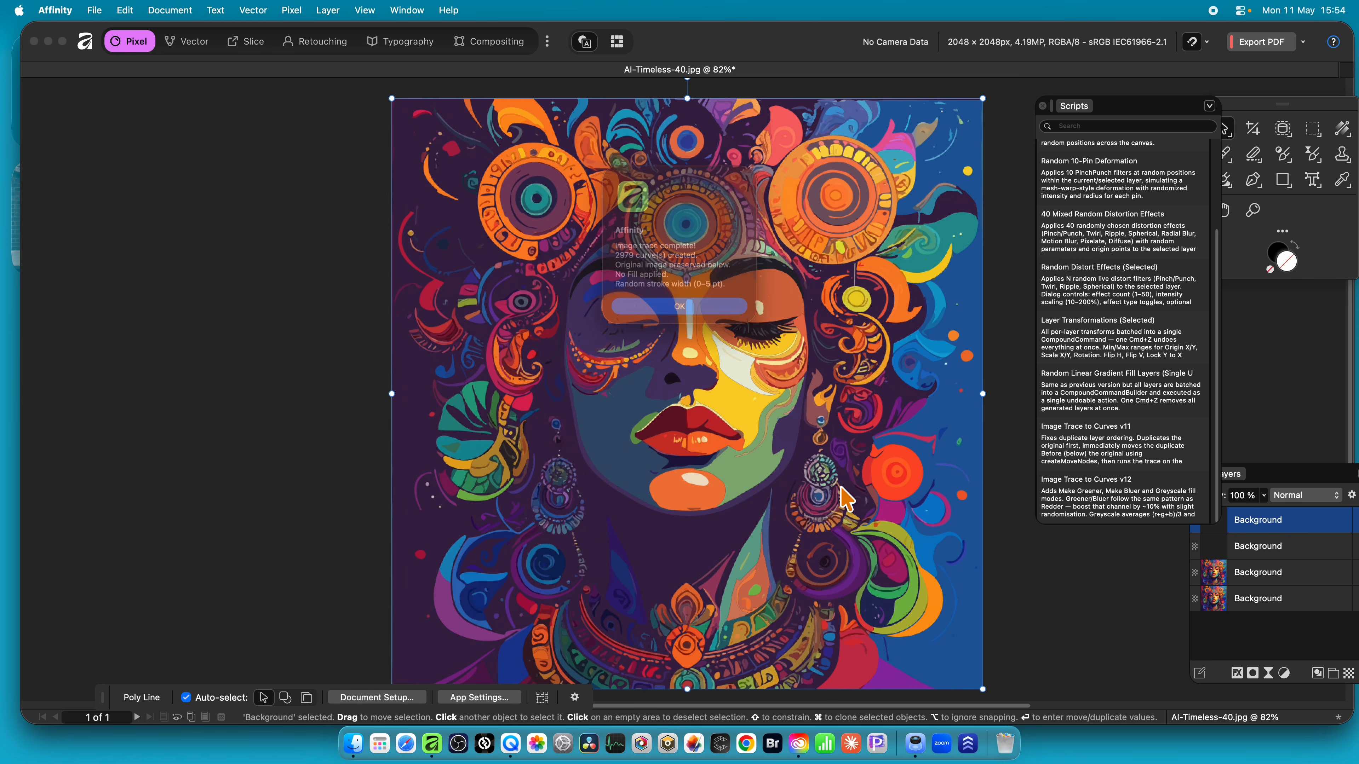
pyautogui.click(709, 322)
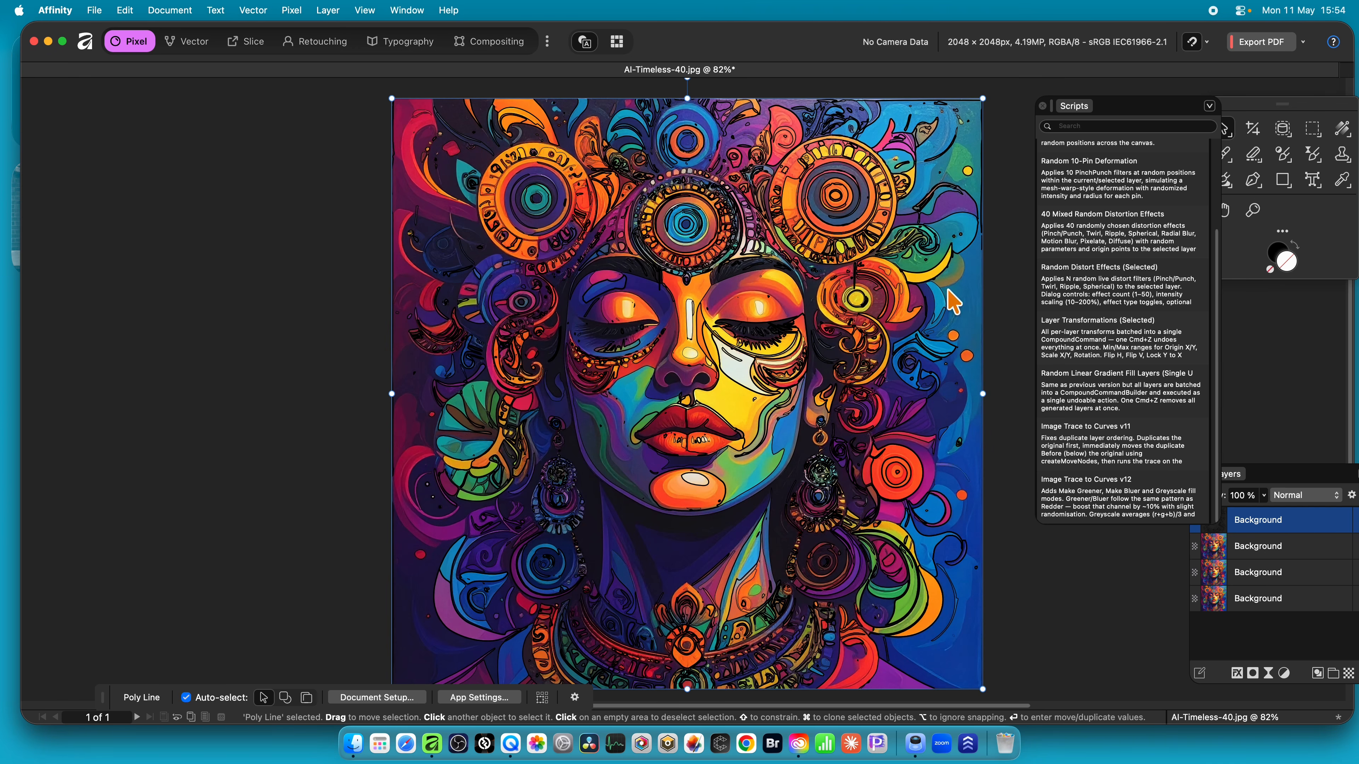
# - Move the Layers panel closer to the artwork and hide the three image layers beneath the traced outlines
pyautogui.moveTo(1286, 475); pyautogui.dragTo(1023, 343)
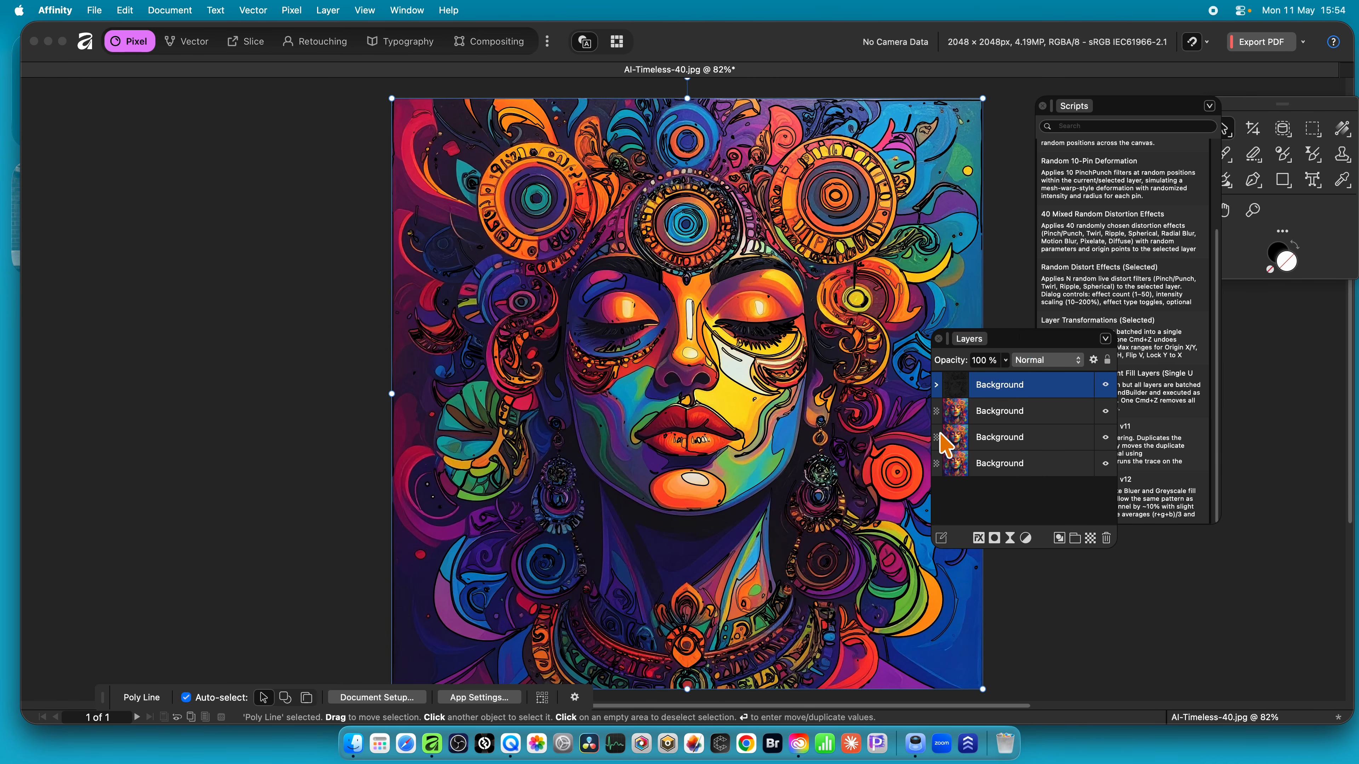
pyautogui.click(1104, 411)
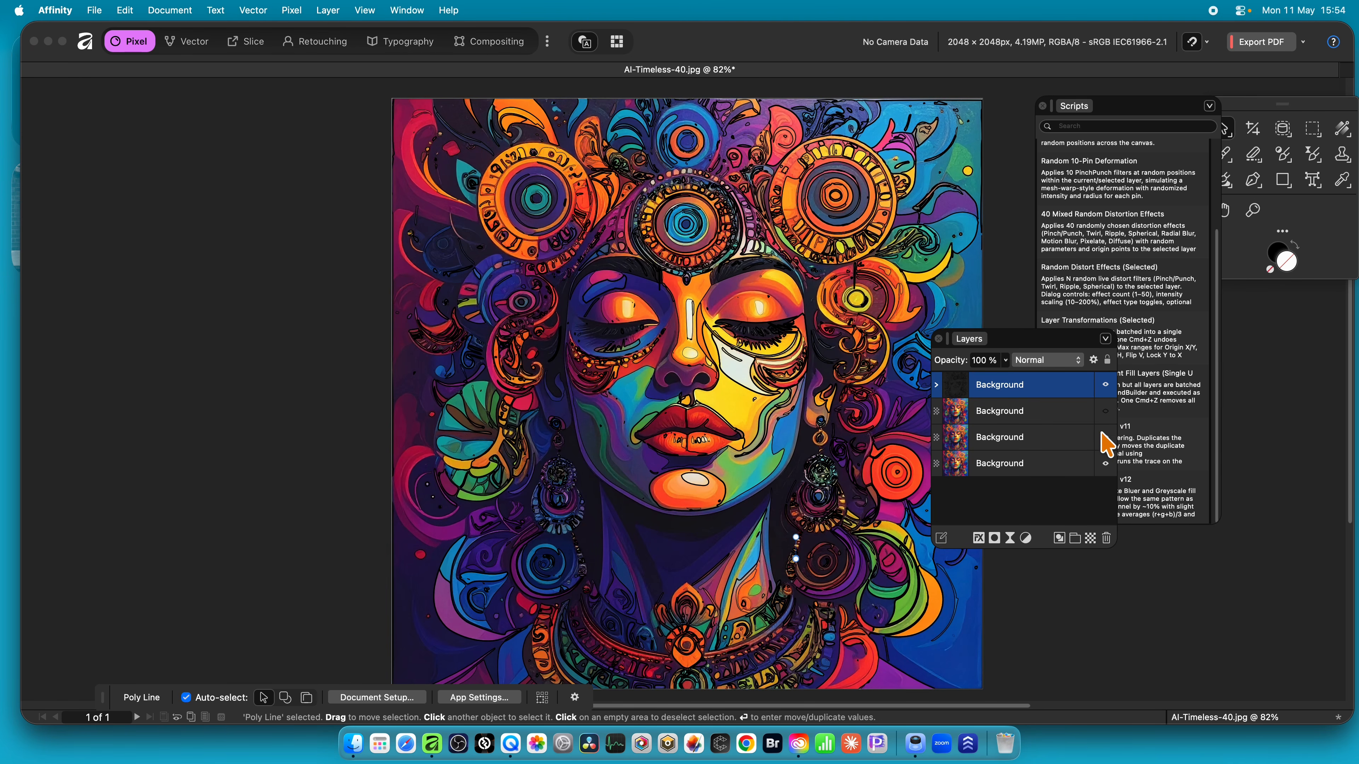
pyautogui.click(1105, 437)
pyautogui.click(1105, 464)
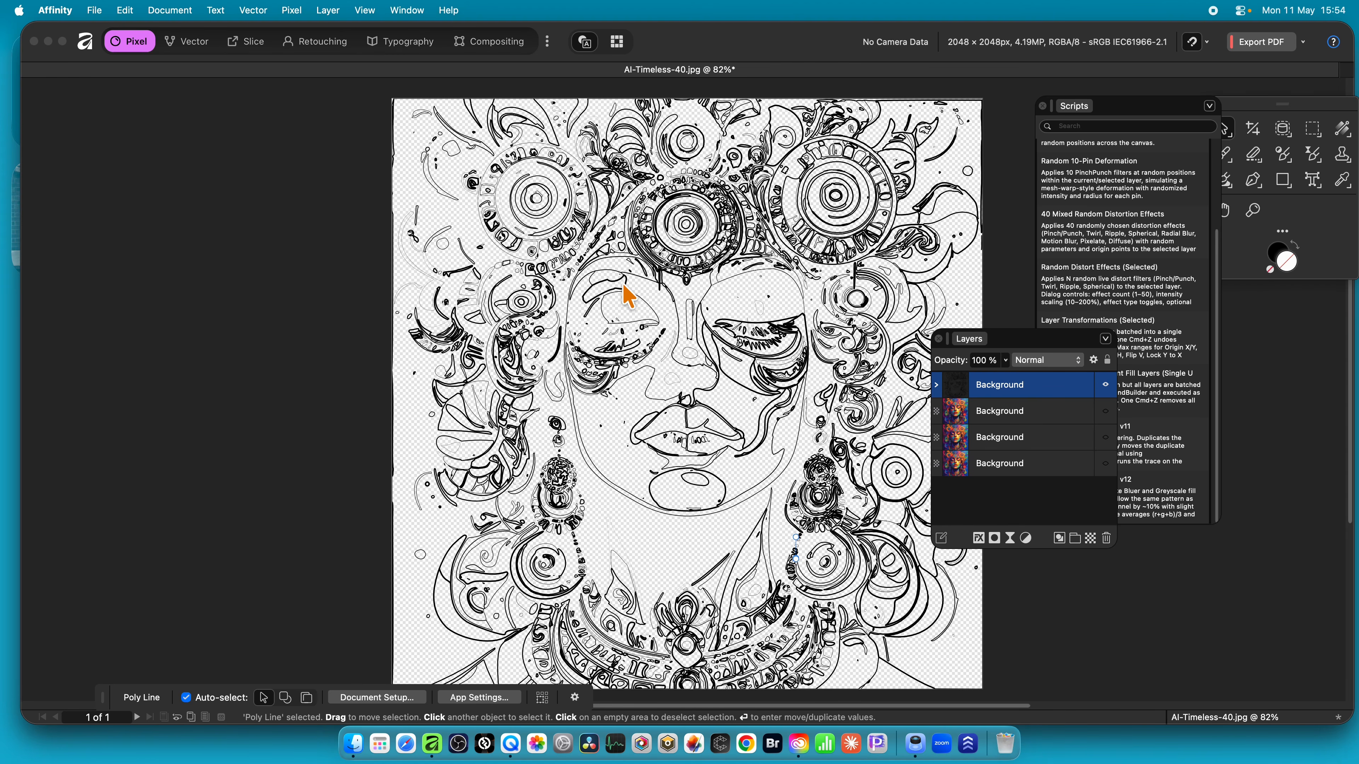
# - Show the upper two of the three image layers beneath the traced outlines again
pyautogui.click(936, 385)
pyautogui.click(937, 386)
pyautogui.click(1105, 411)
pyautogui.click(1105, 437)
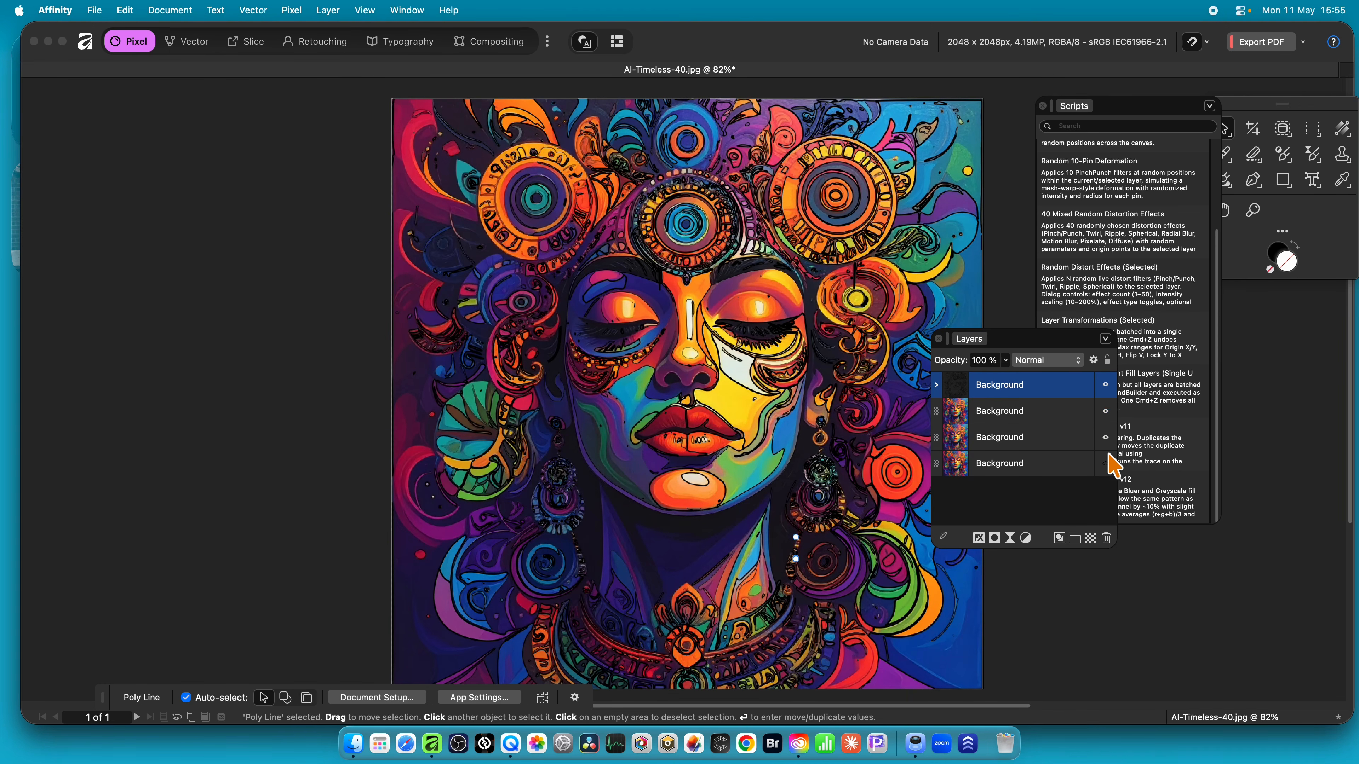
# - Undo the image layer visibility changes and the No Fill trace
pyautogui.press('super+z')
pyautogui.press('super+z')
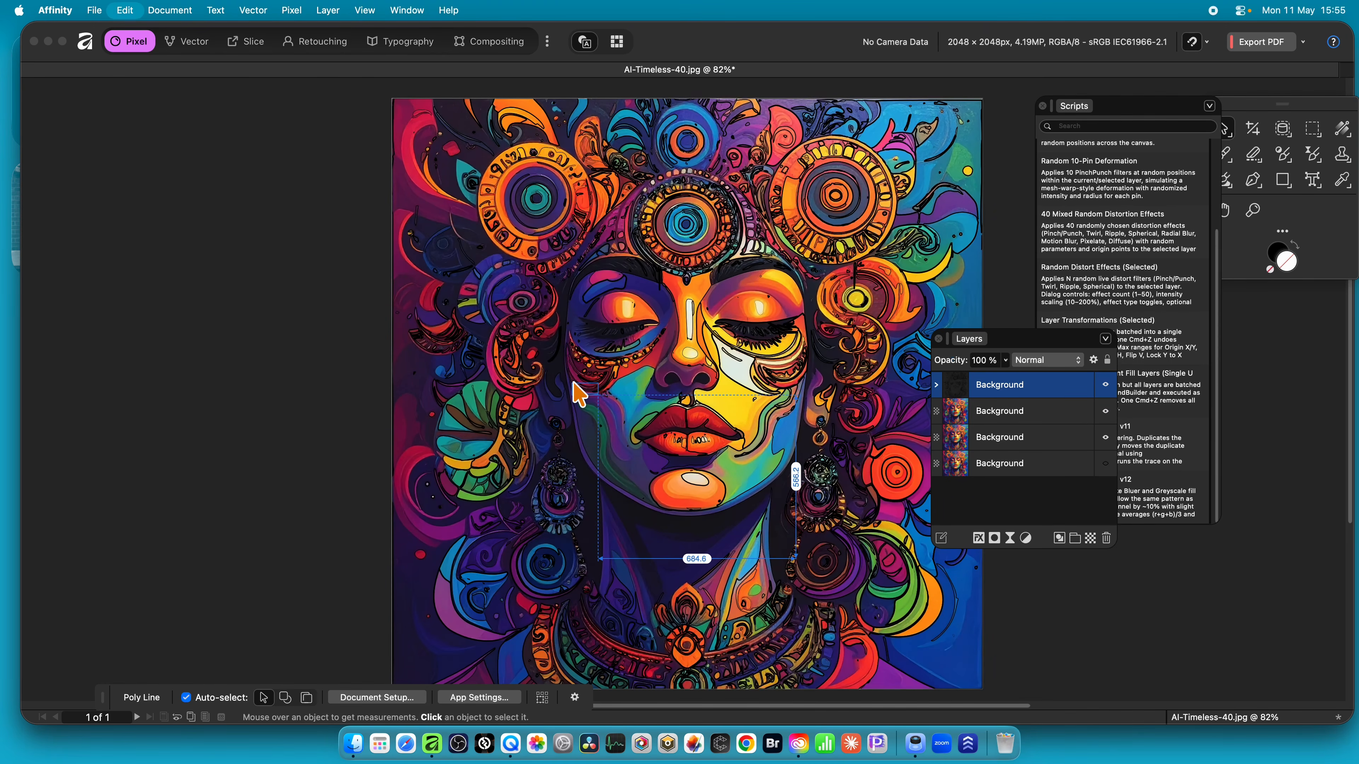
pyautogui.press('super+z')
pyautogui.press('super+z')
pyautogui.press('super+z')
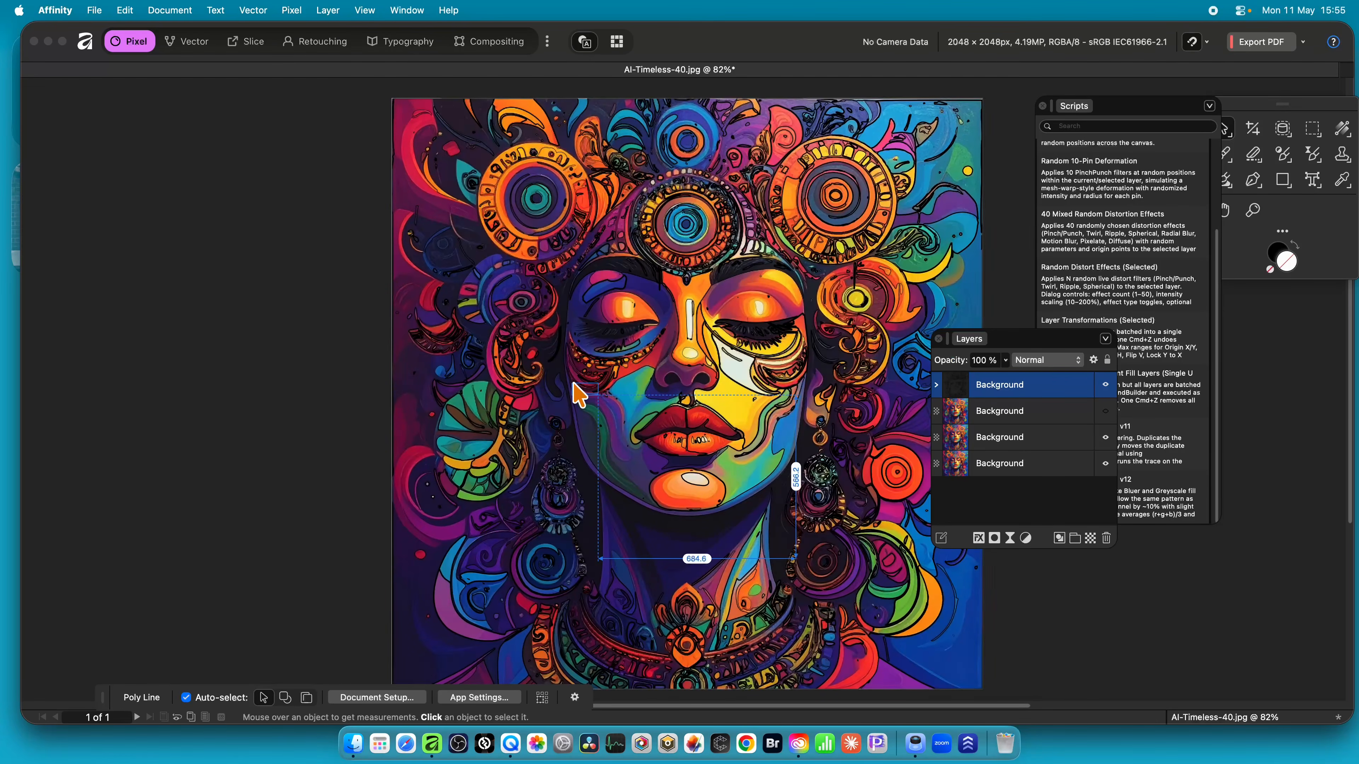
pyautogui.press('super+z')
pyautogui.press('super+z')
pyautogui.press('super+z')
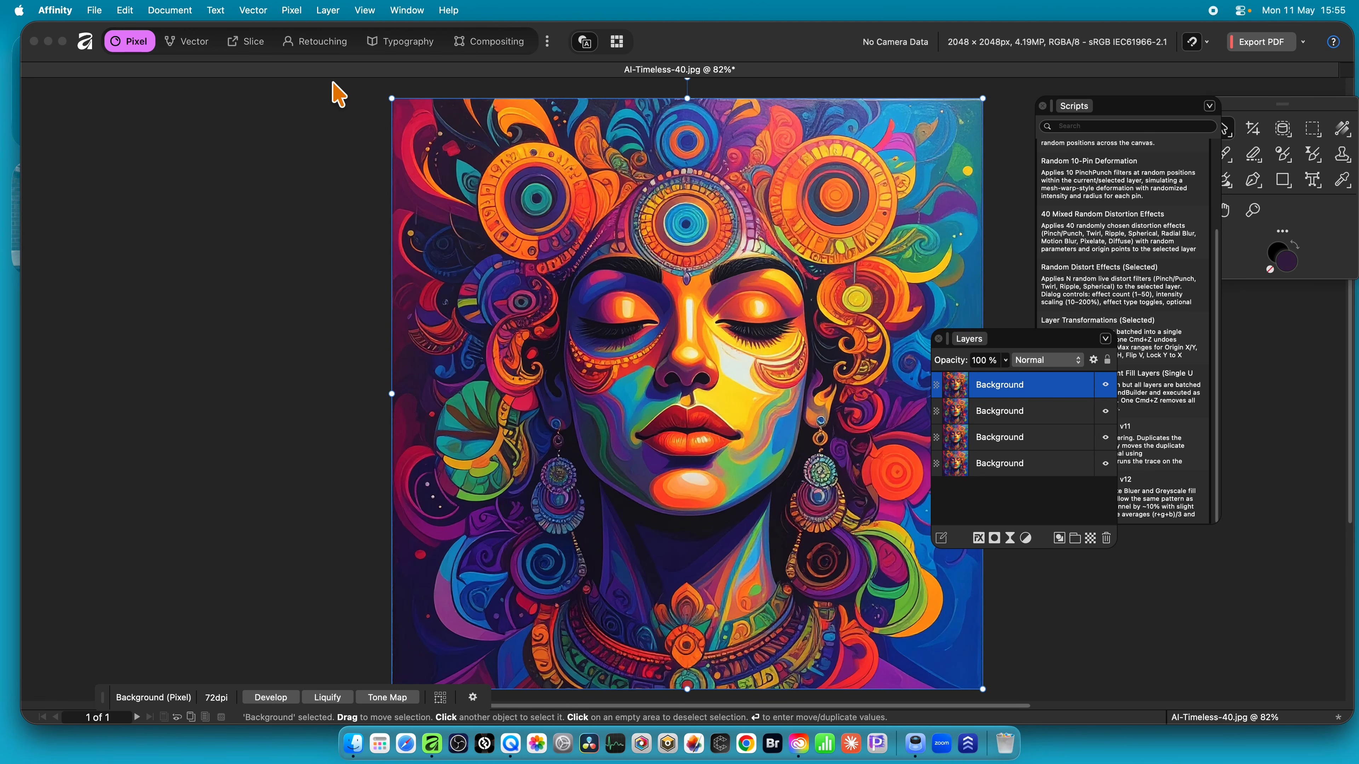
# - Move the Scripts panel in front of the Layers panel and run Image Trace to Curves v12 with the Greyscale fill mode
pyautogui.click(255, 10)
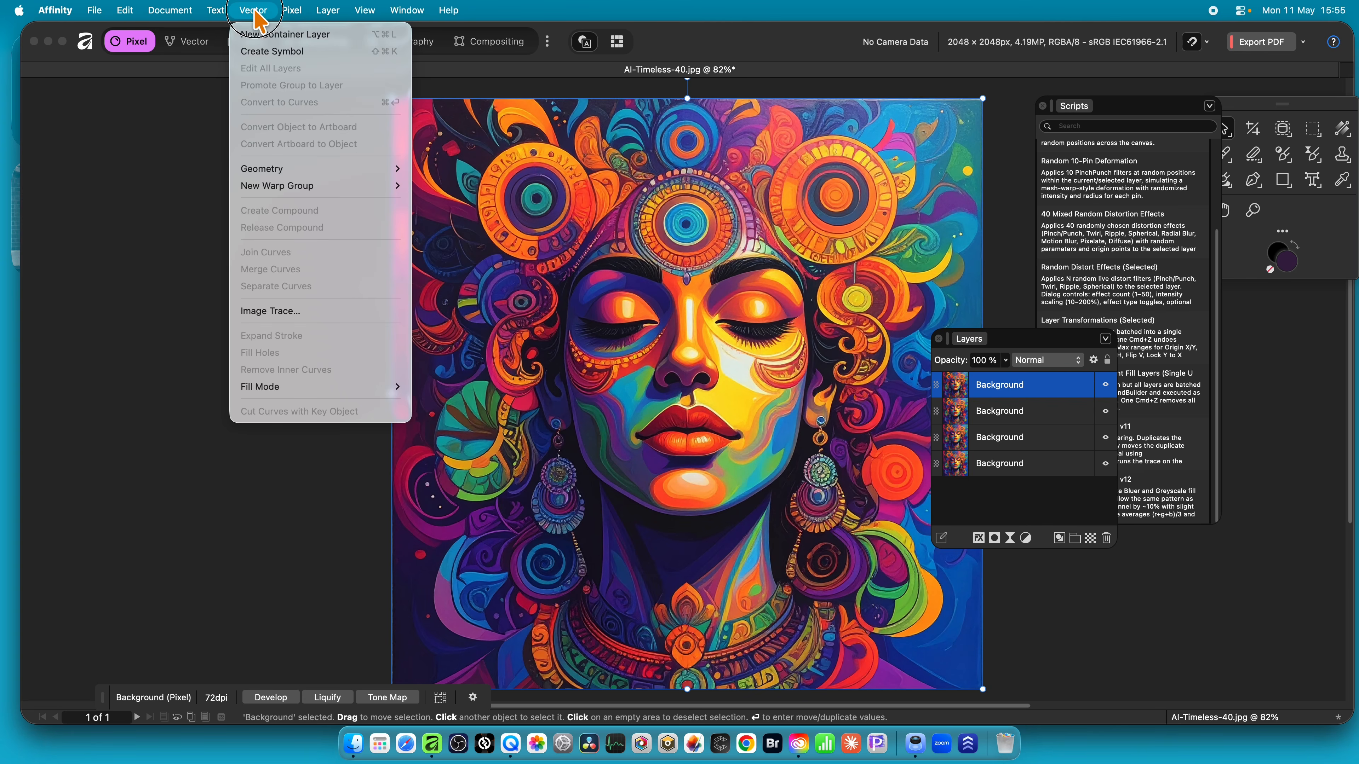
pyautogui.click(1080, 431)
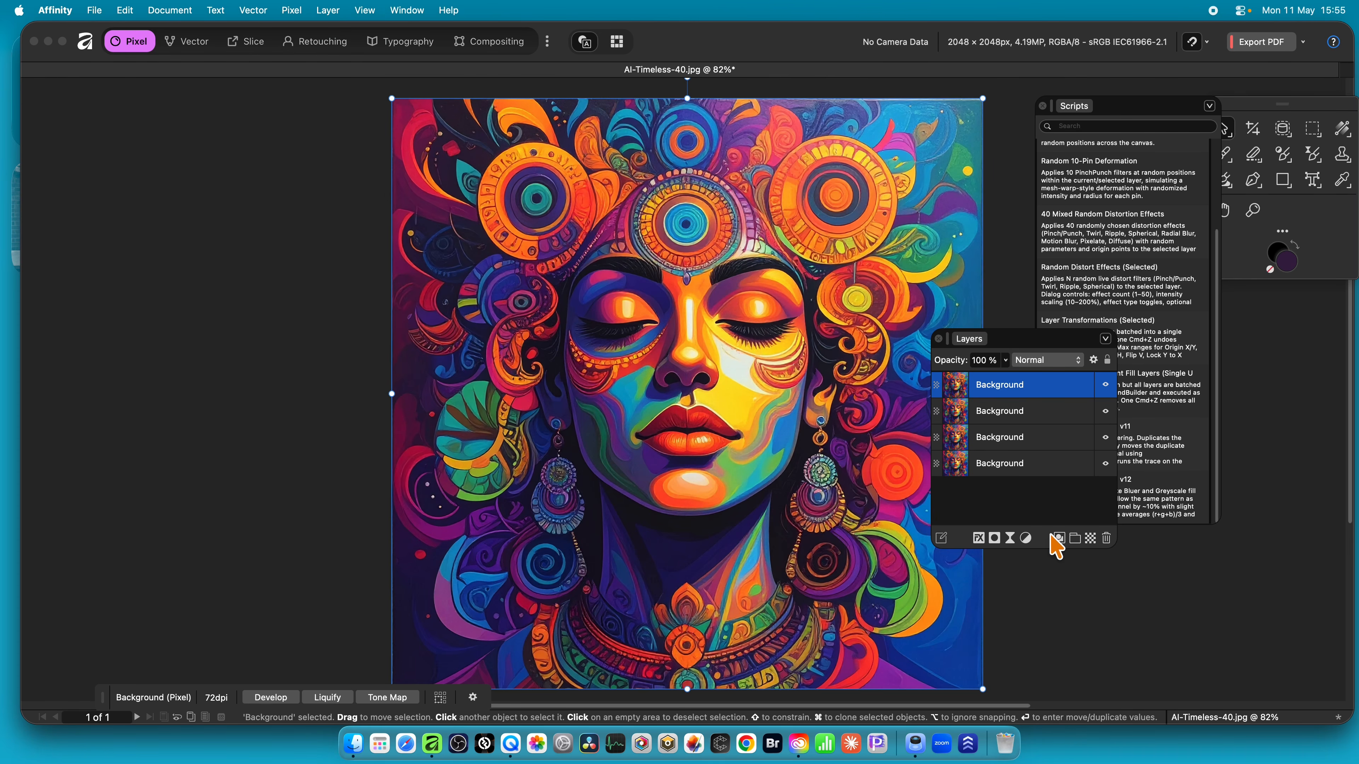
pyautogui.moveTo(1121, 111); pyautogui.dragTo(997, 106)
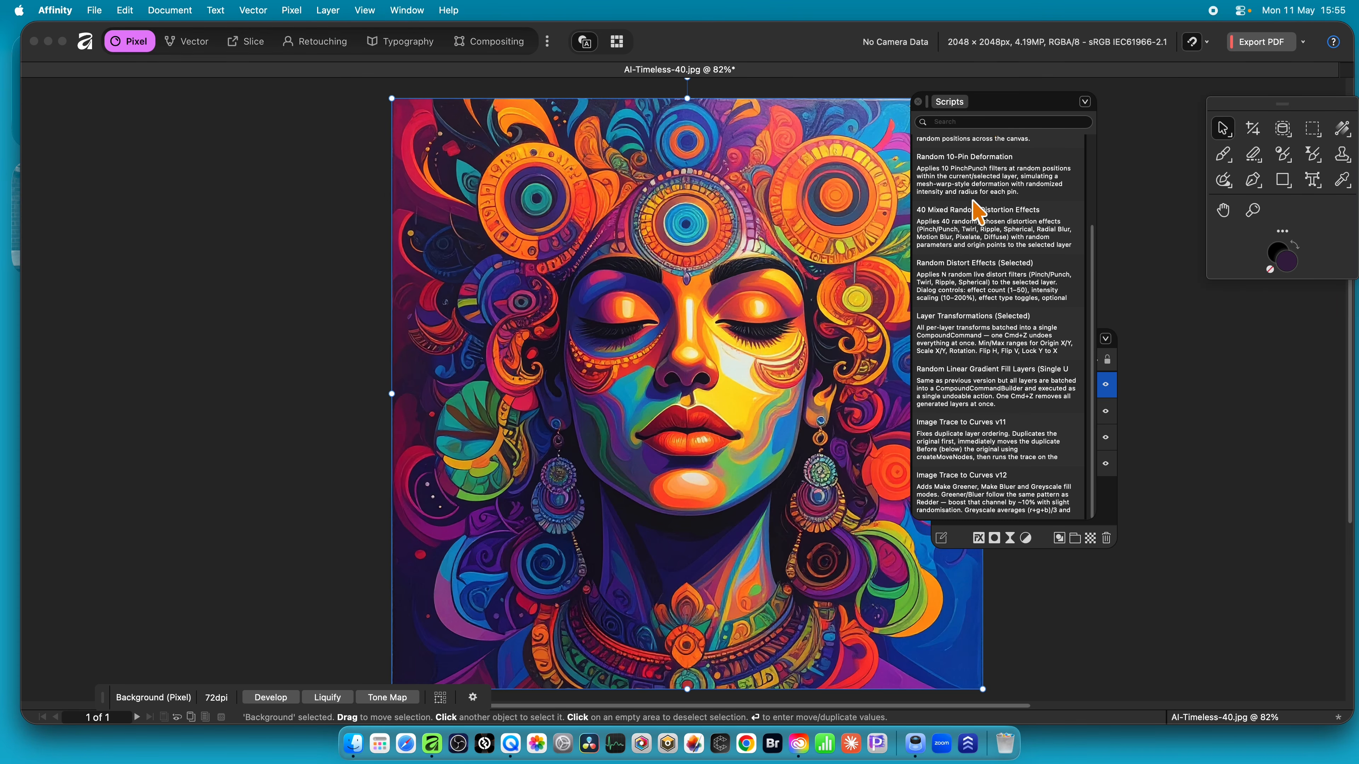
pyautogui.doubleClick(974, 480)
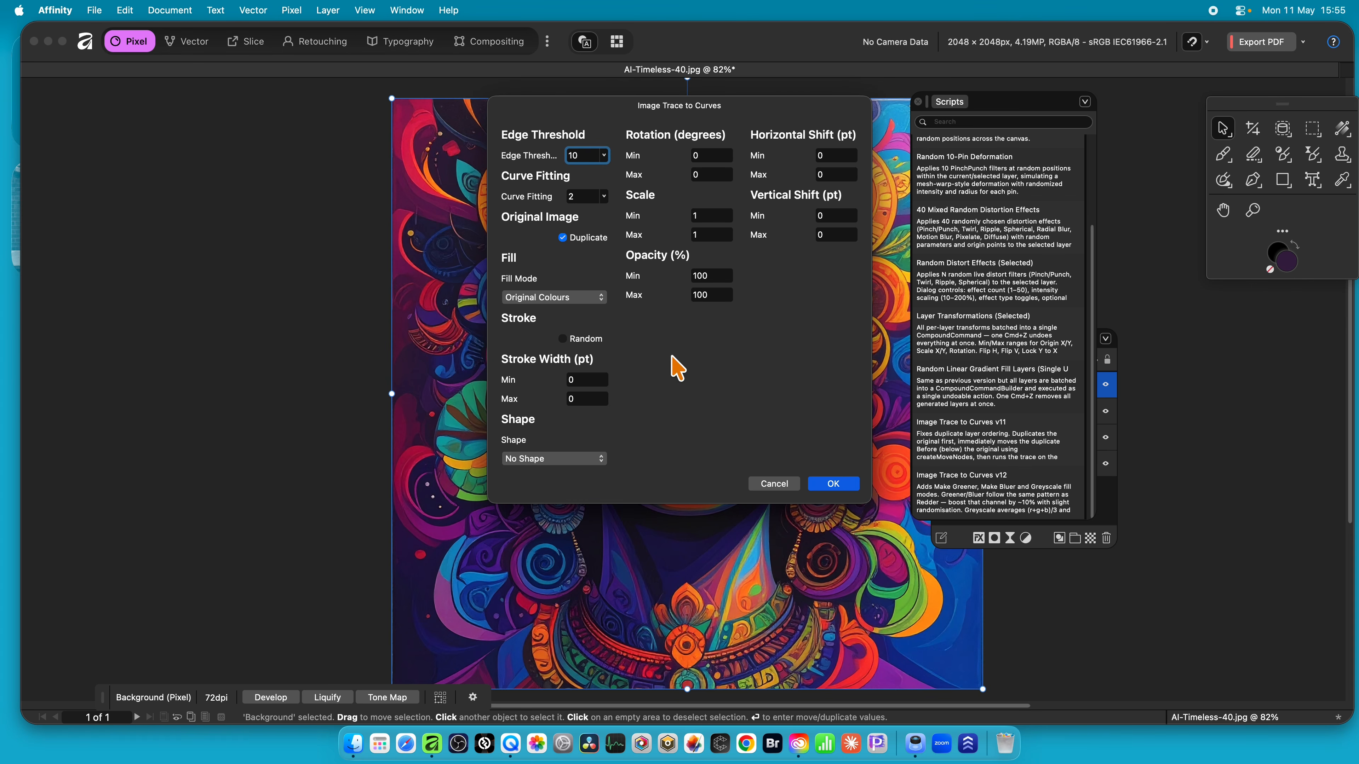
pyautogui.click(566, 301)
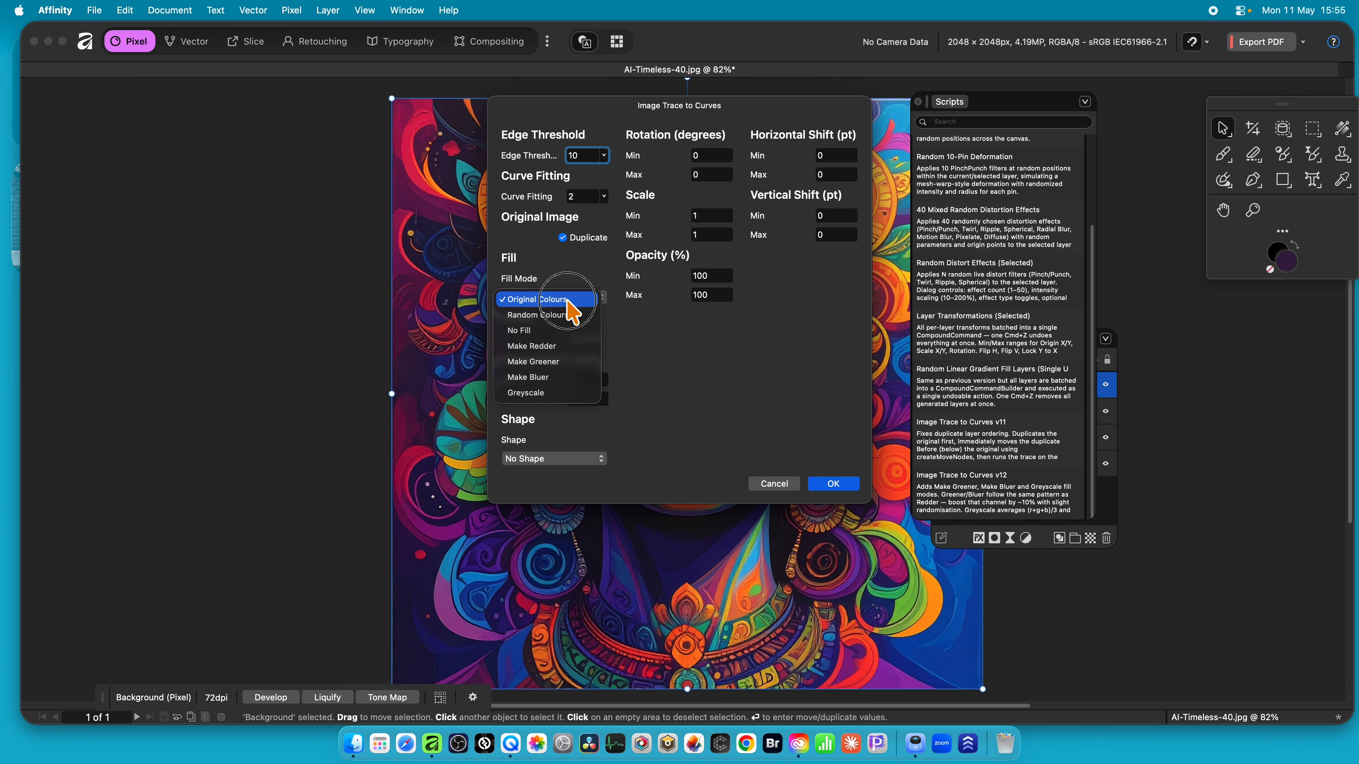
pyautogui.click(576, 393)
pyautogui.click(847, 484)
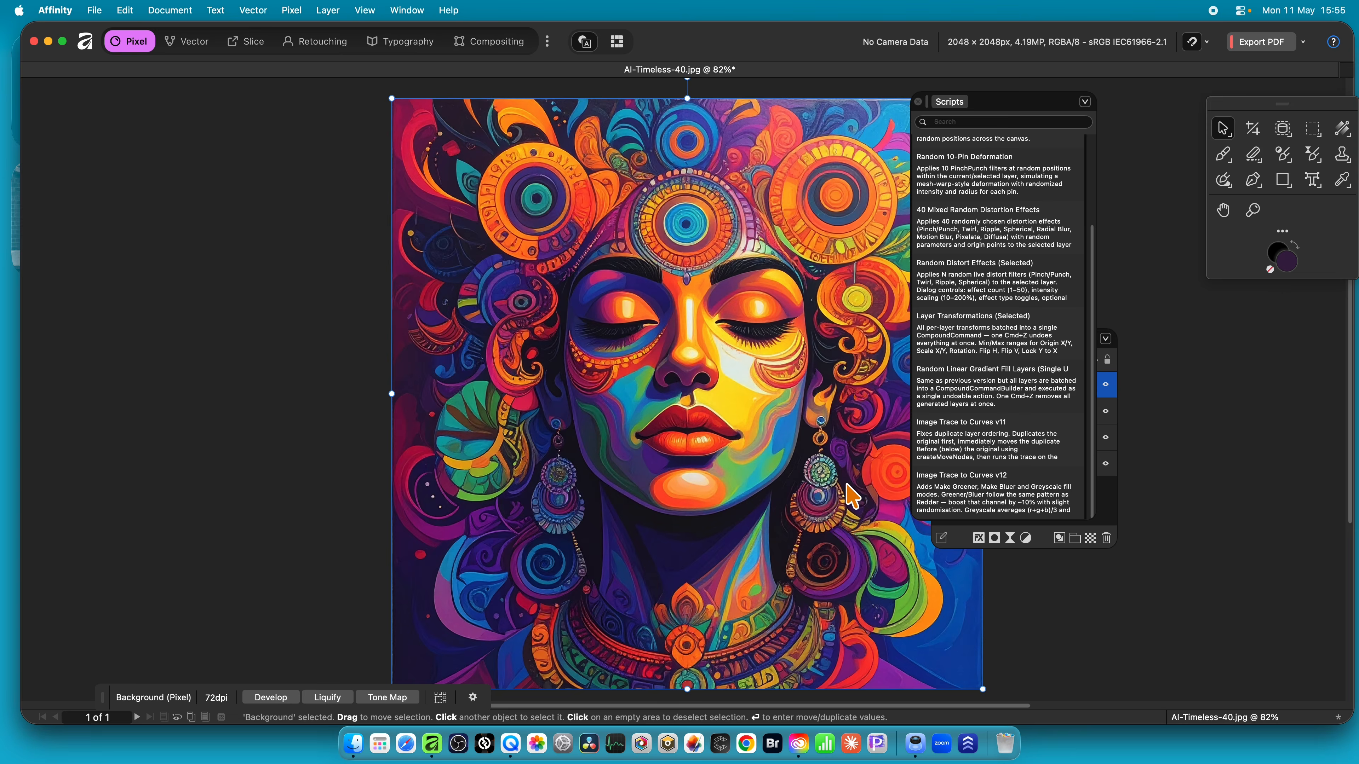
pyautogui.click(694, 308)
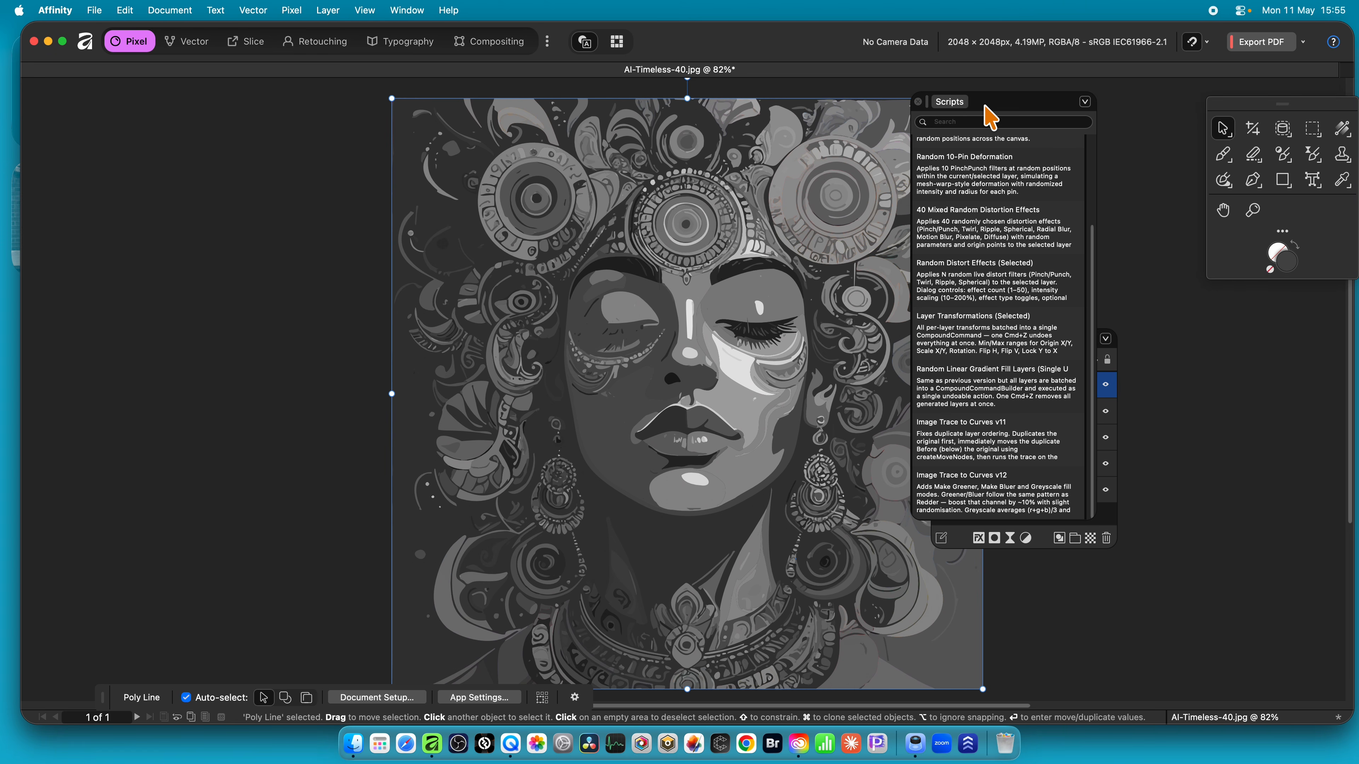
# - Move the Scripts and Layers panels clear of the artwork and undo the greyscale trace
pyautogui.moveTo(987, 107); pyautogui.dragTo(1083, 120)
pyautogui.moveTo(1004, 345); pyautogui.dragTo(1228, 498)
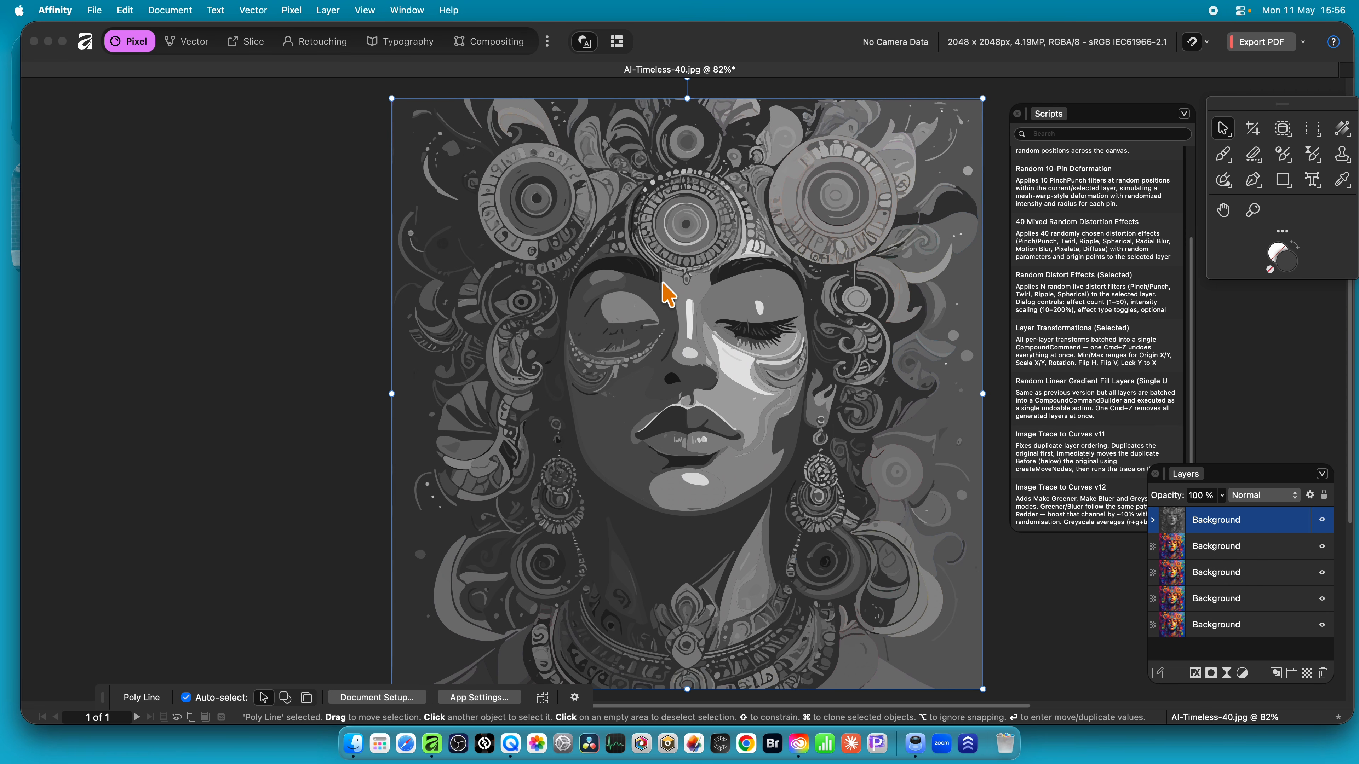
pyautogui.press('super+z')
pyautogui.press('super+z')
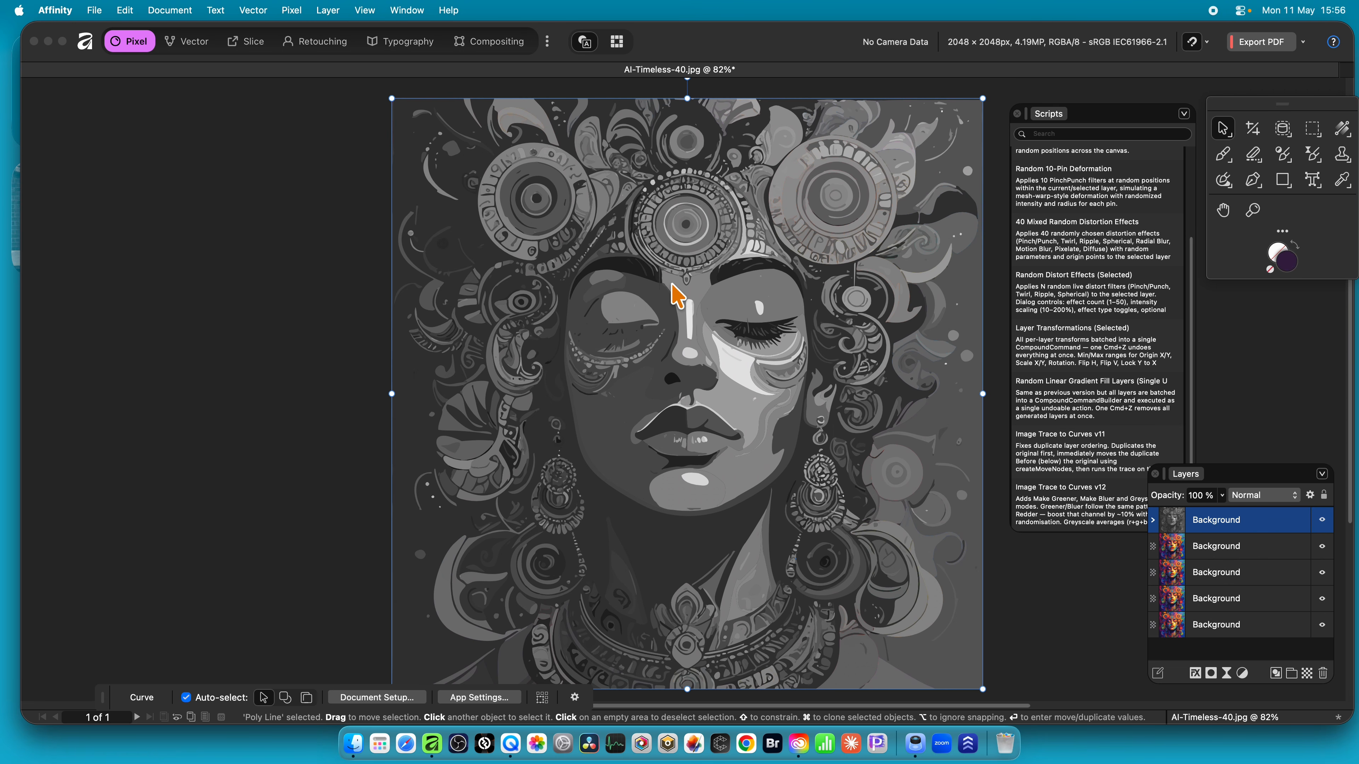
pyautogui.press('super+z')
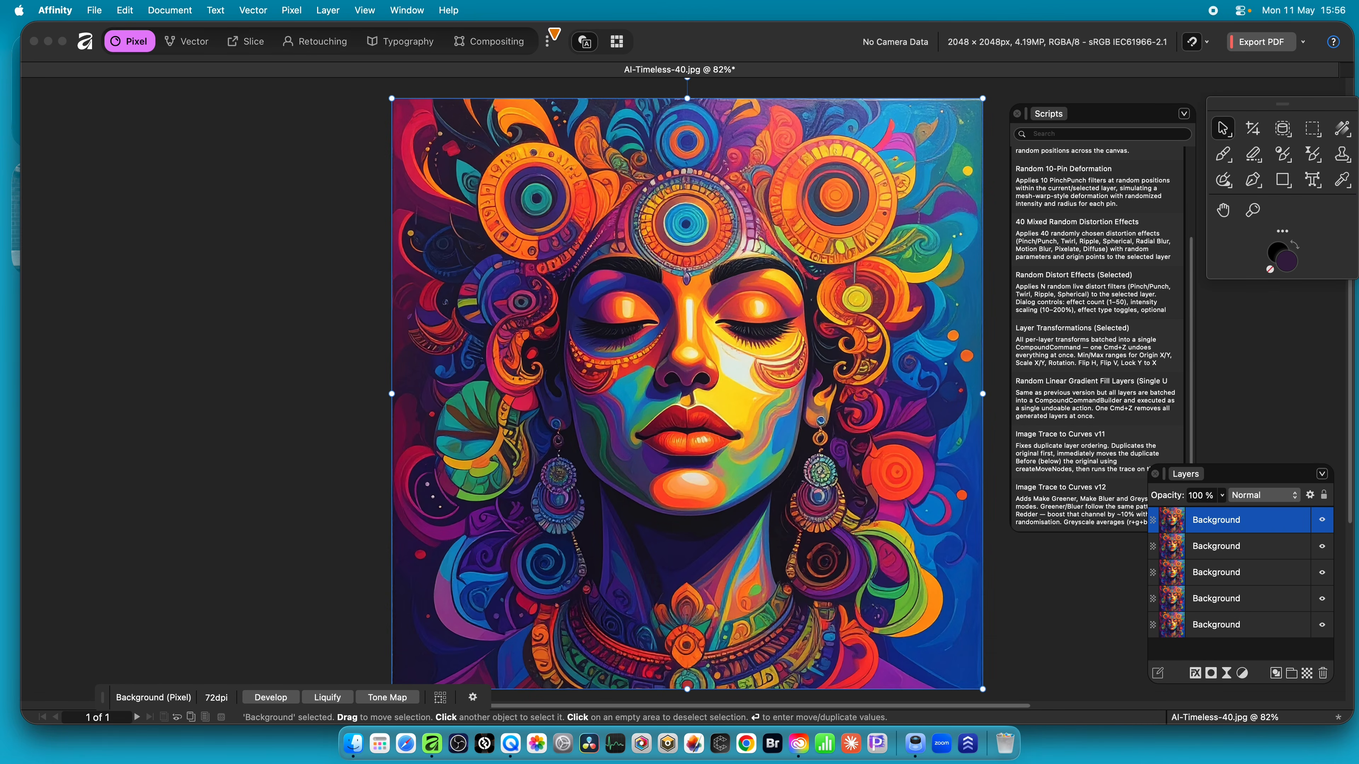
# - Try Image Trace to Curves v12 with Original Colours and the Star (5pt) shape, and undo the trace
pyautogui.doubleClick(1030, 506)
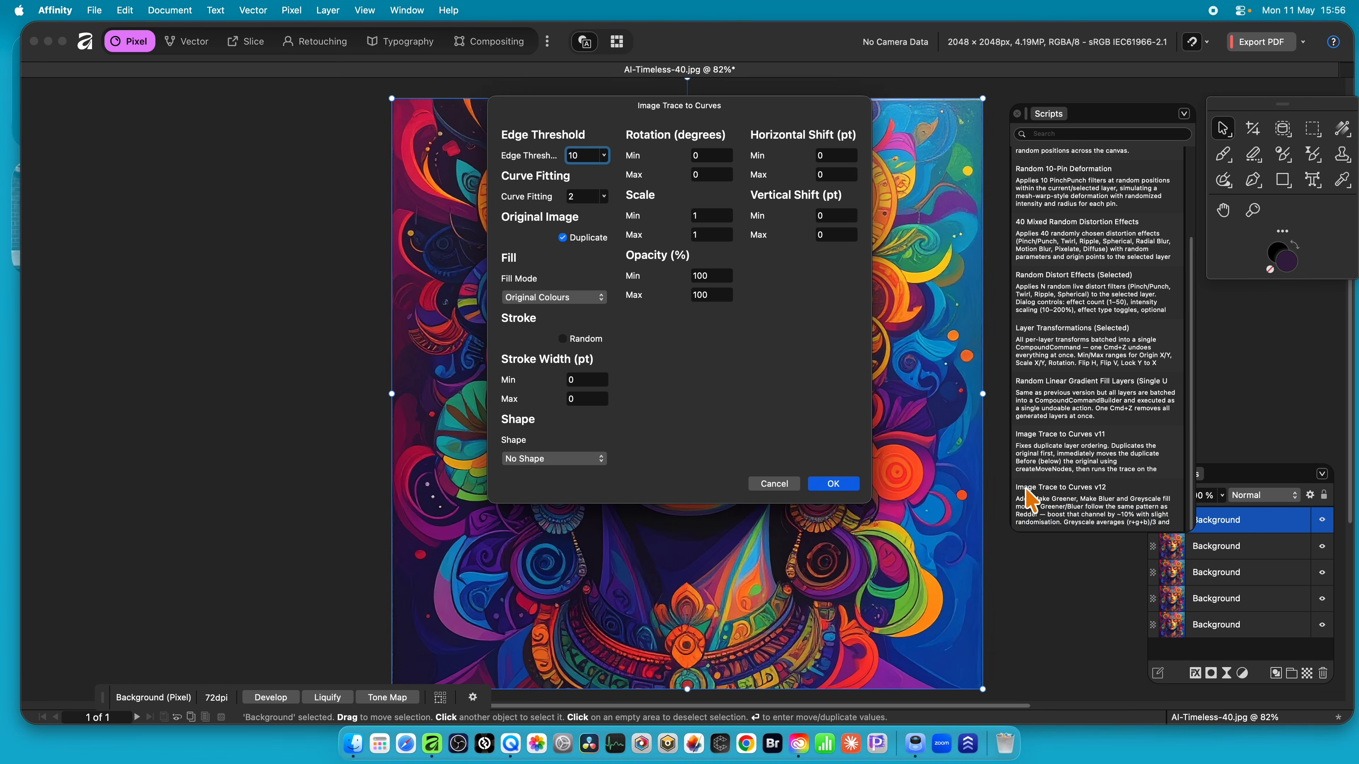
pyautogui.click(580, 302)
pyautogui.click(687, 396)
pyautogui.click(571, 469)
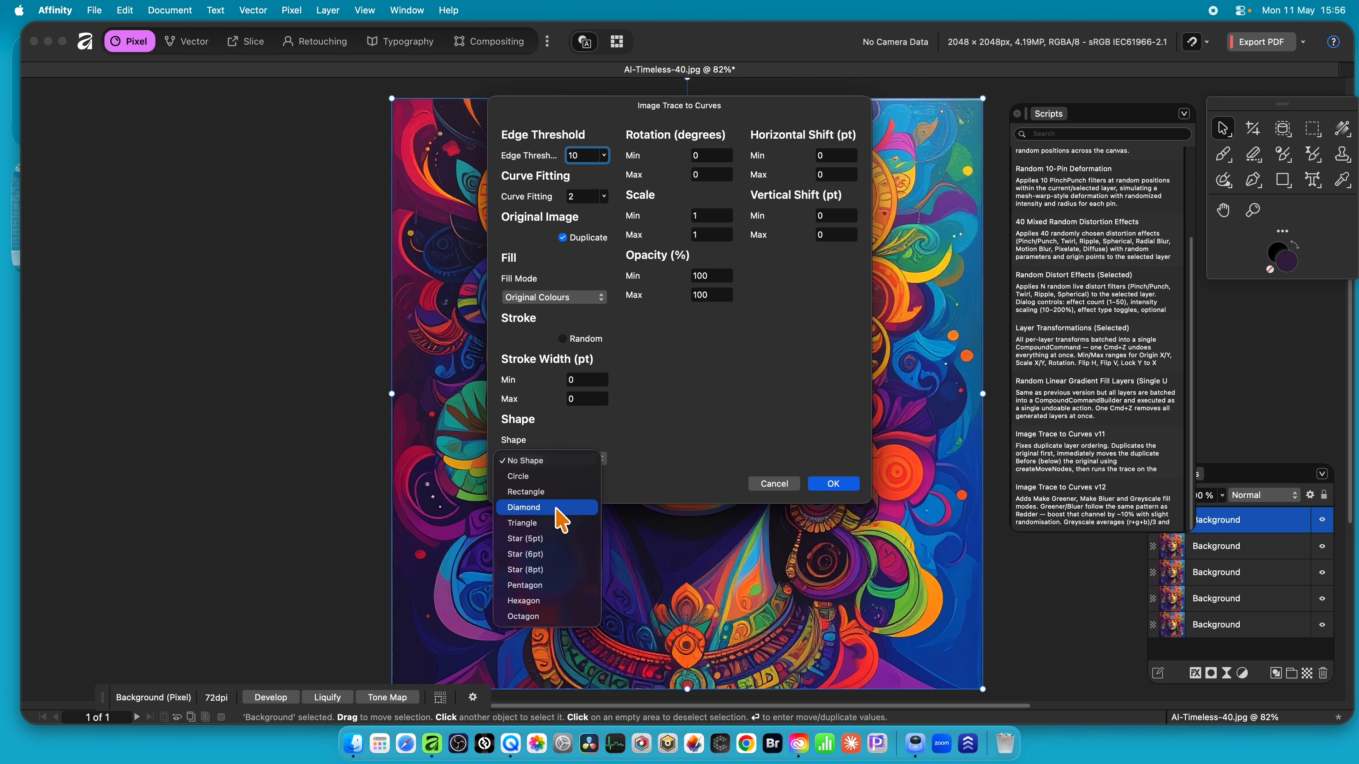
pyautogui.click(543, 541)
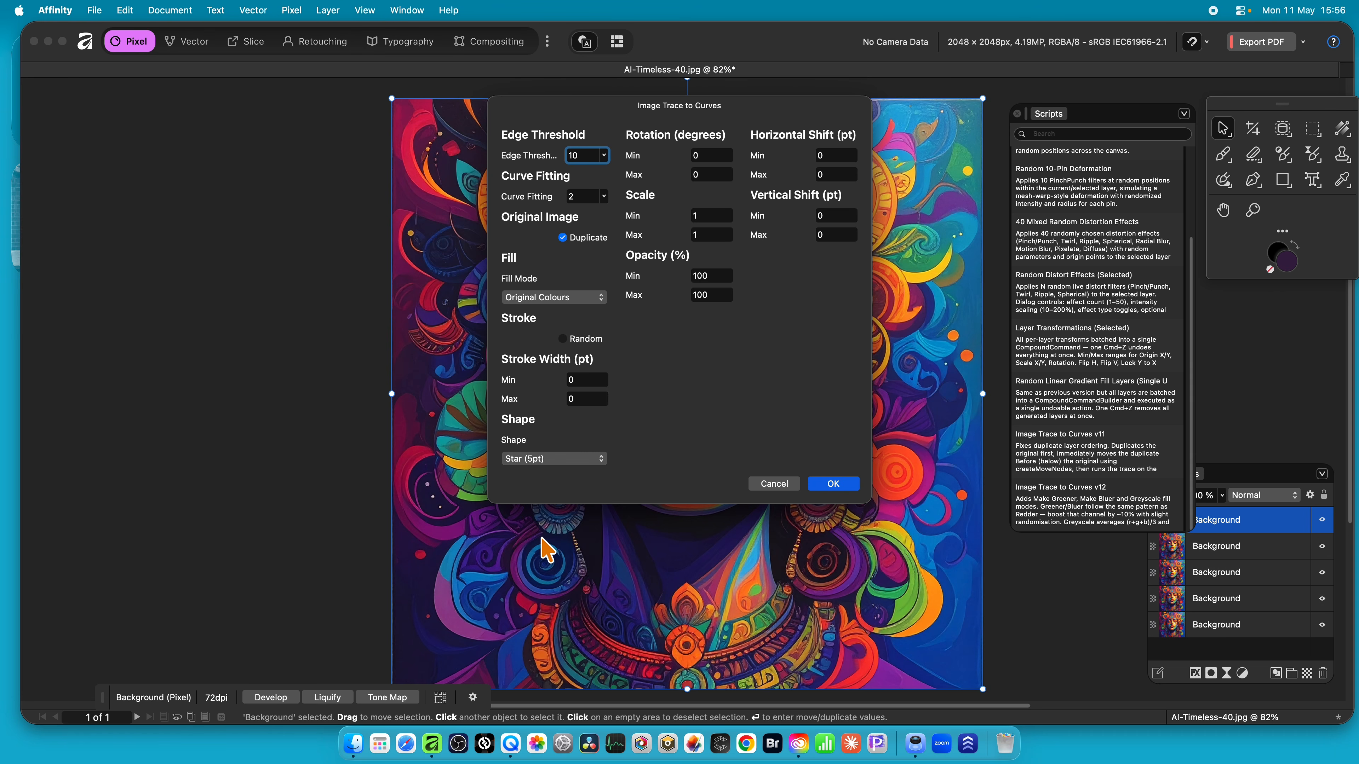
pyautogui.click(531, 299)
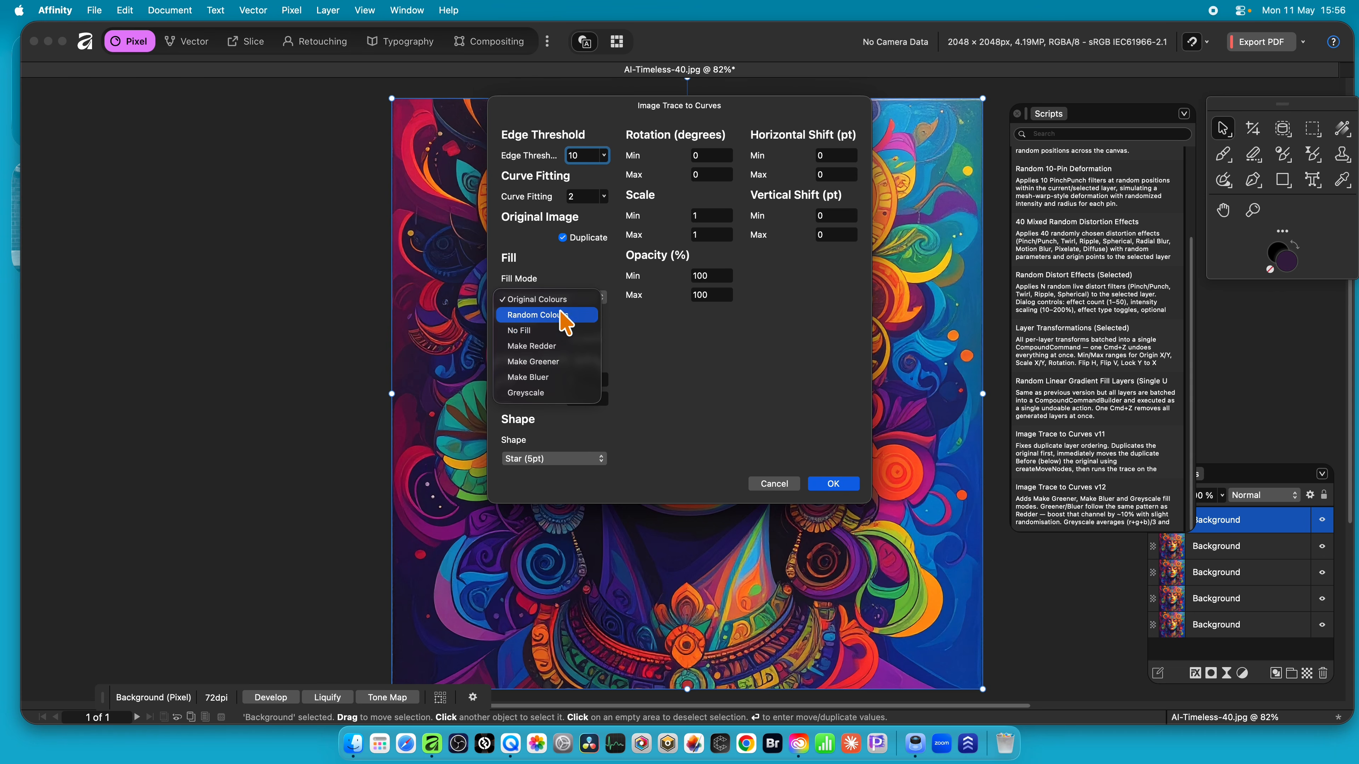
pyautogui.click(719, 369)
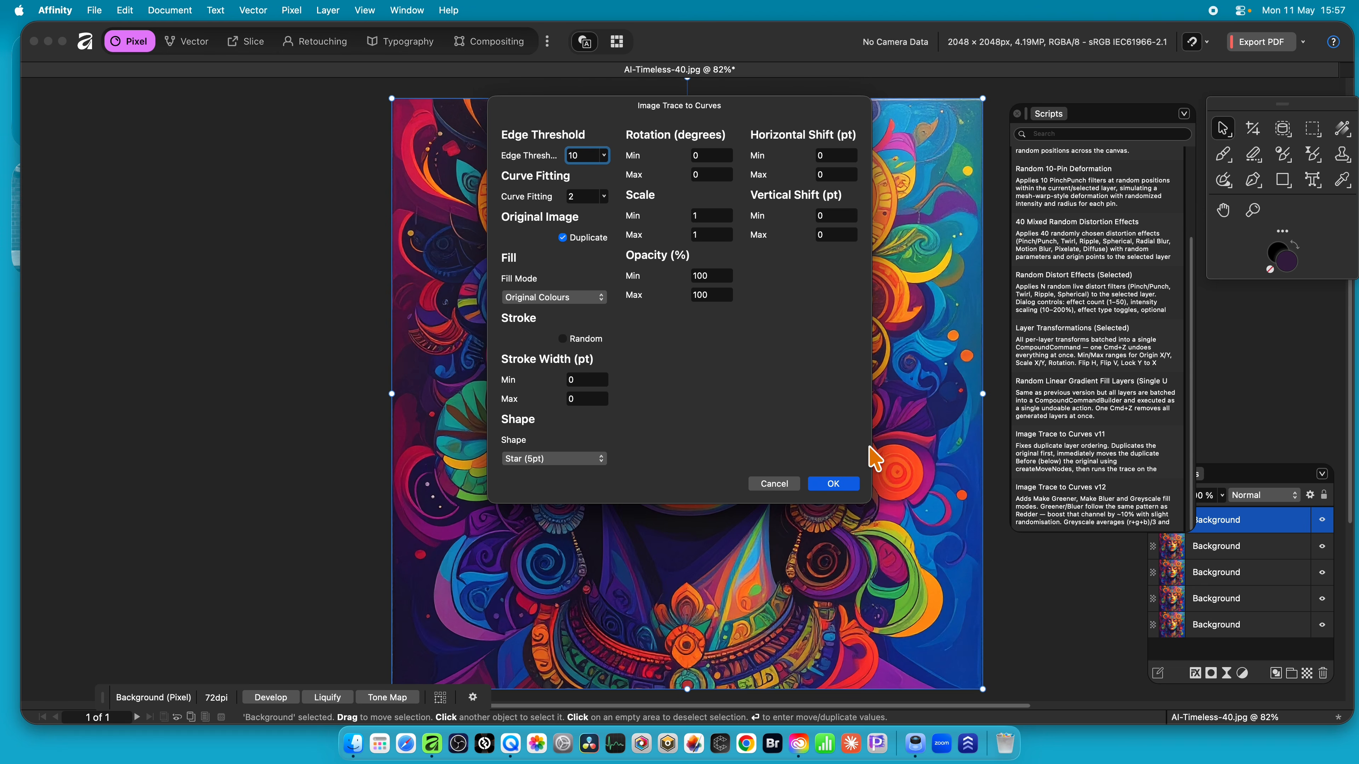
pyautogui.click(848, 482)
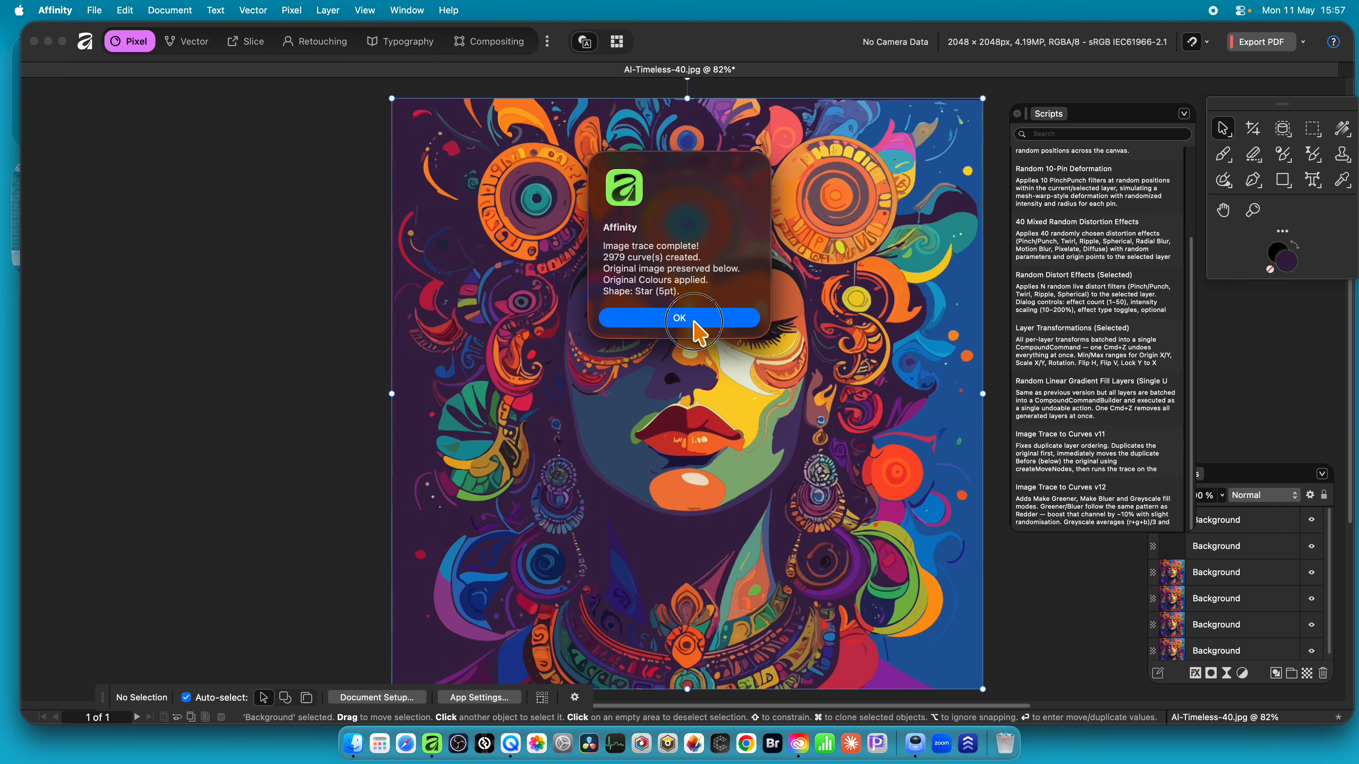
pyautogui.click(694, 318)
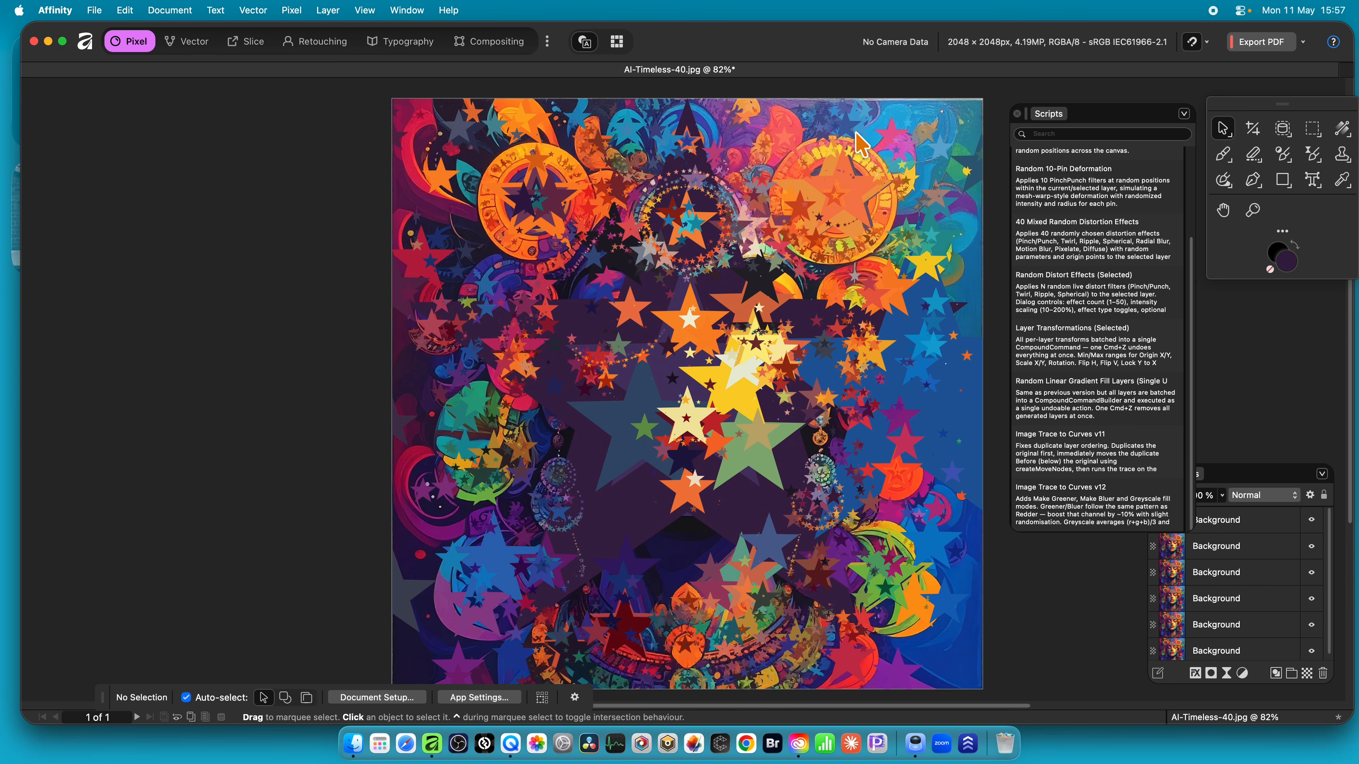
pyautogui.press('super+z')
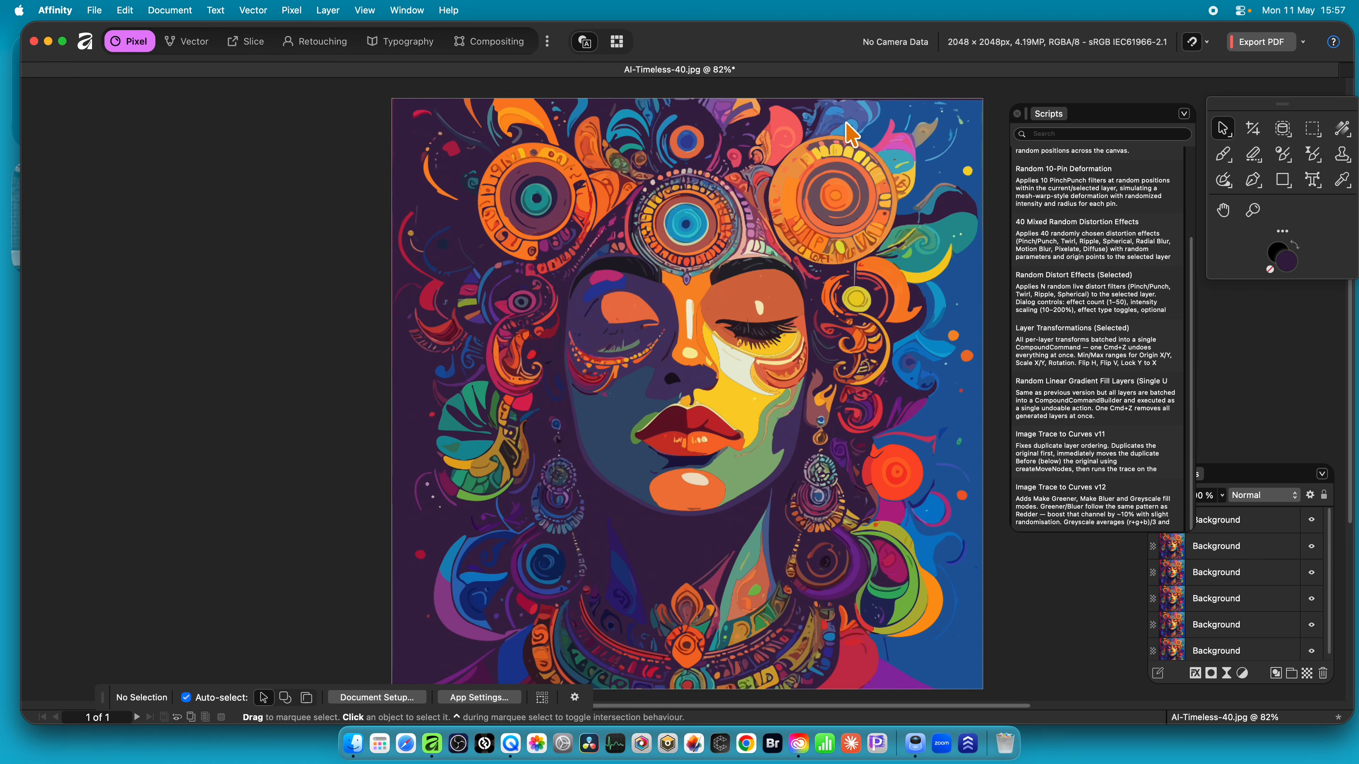
pyautogui.click(840, 127)
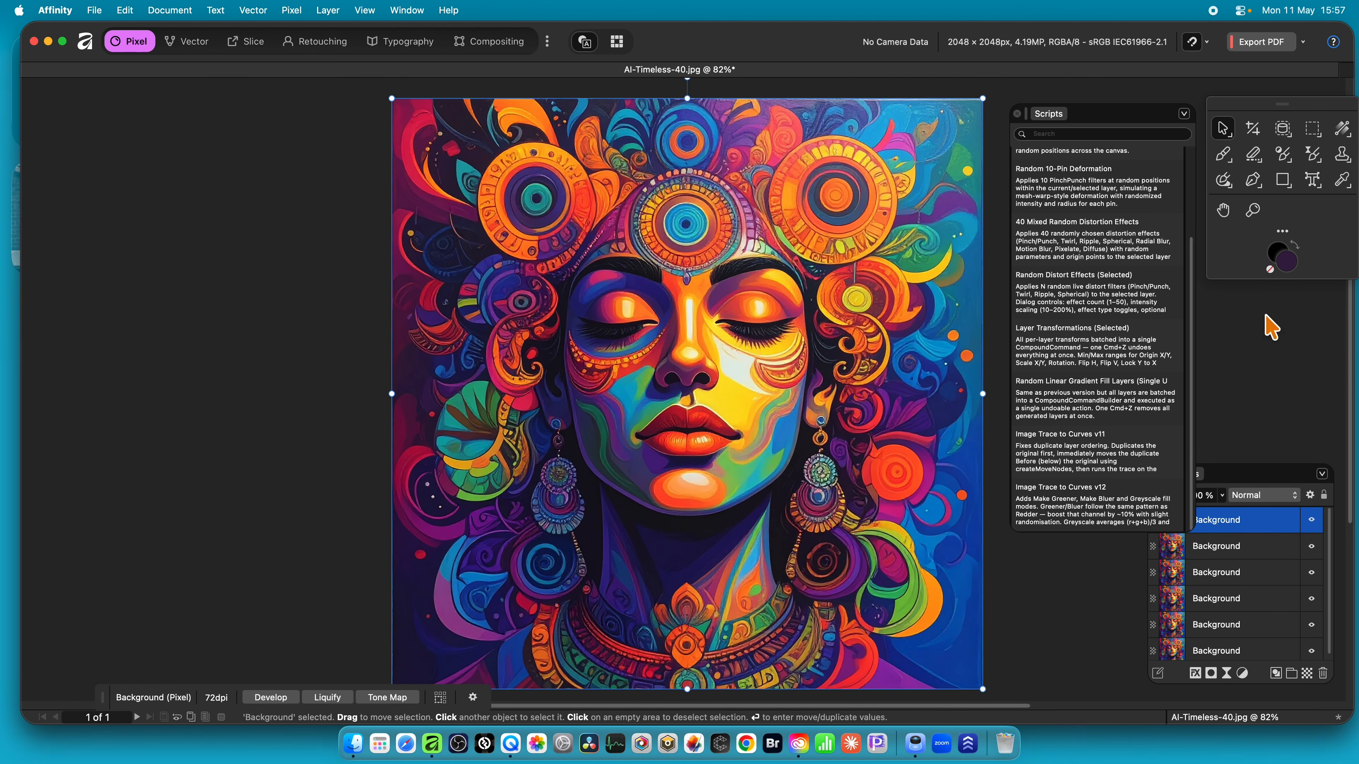
# - Try Image Trace to Curves v12 with a rotation range of -6 to 6 degrees, and undo the trace
pyautogui.doubleClick(1040, 492)
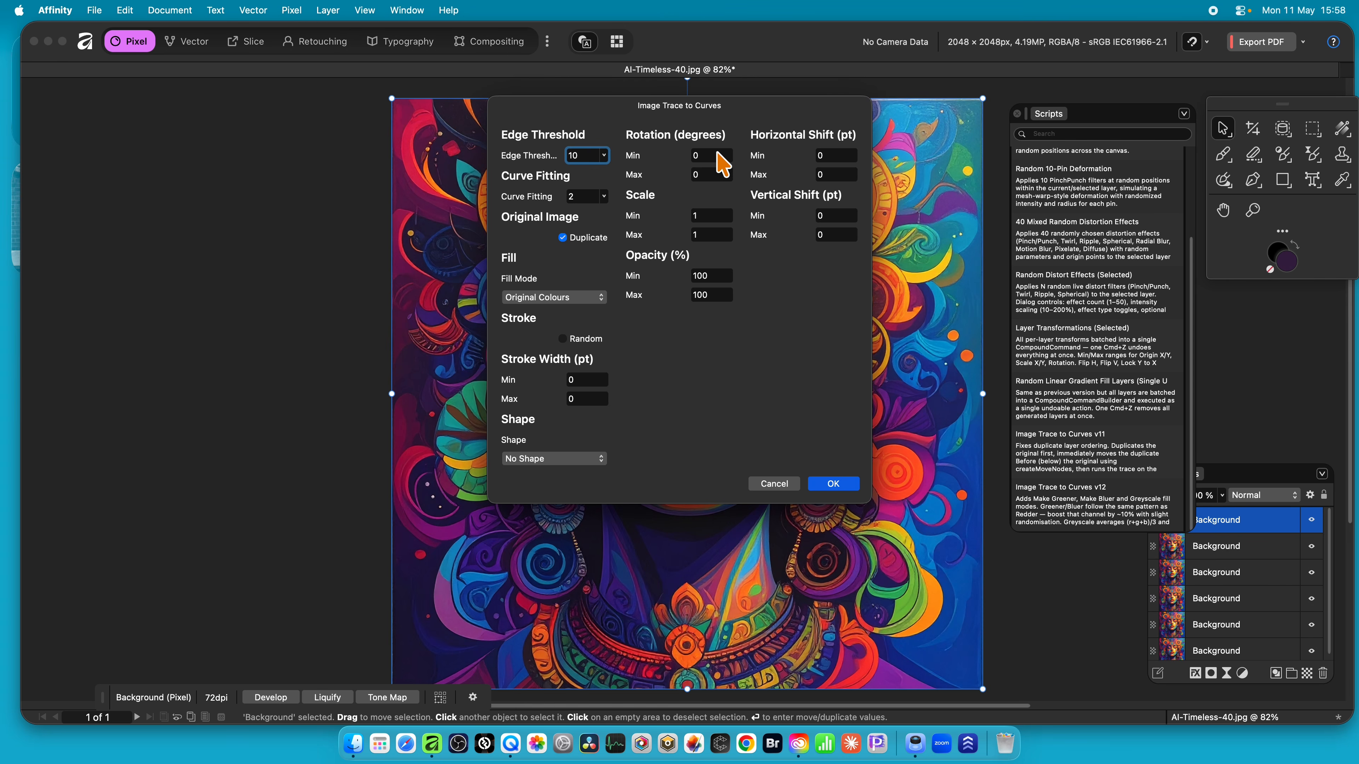
pyautogui.click(665, 154)
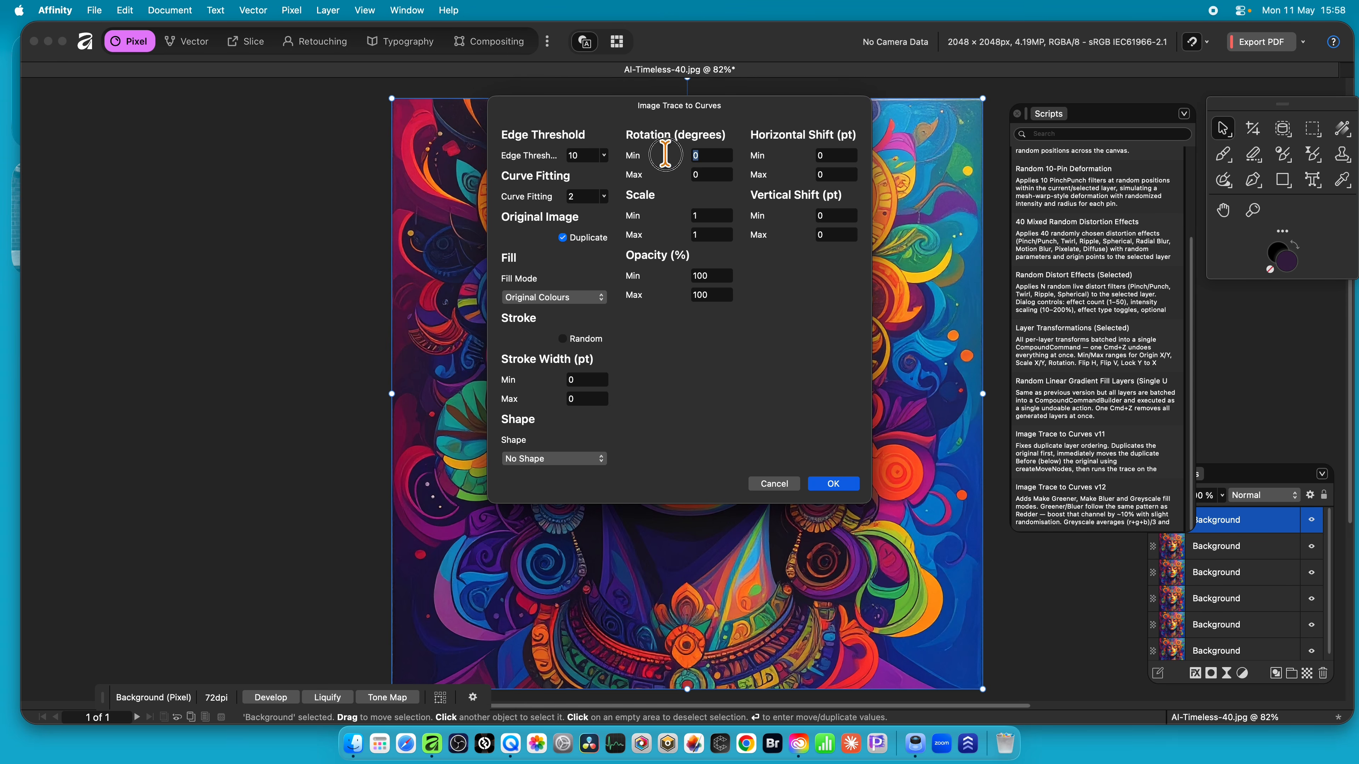
pyautogui.write('-60')
pyautogui.press('BackSpace')
pyautogui.press('Tab')
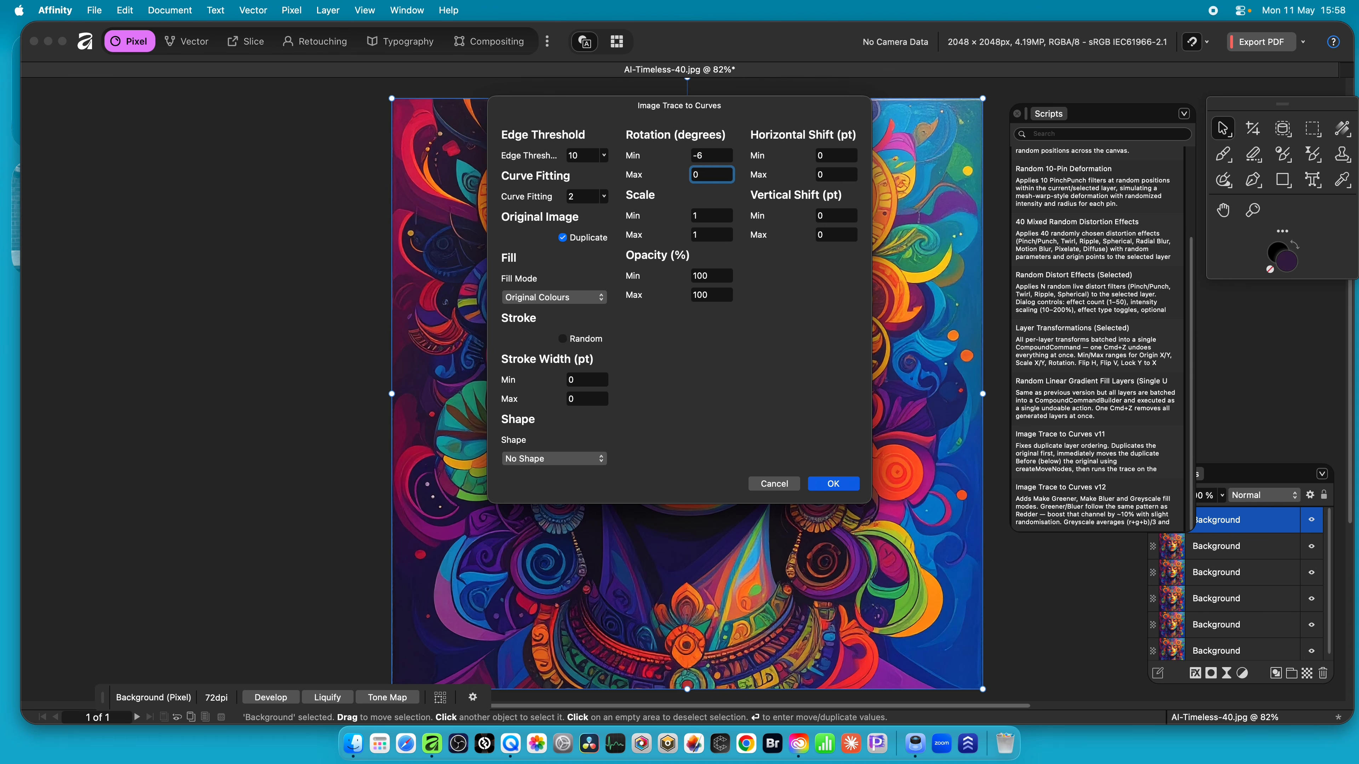
pyautogui.write('6')
pyautogui.click(833, 485)
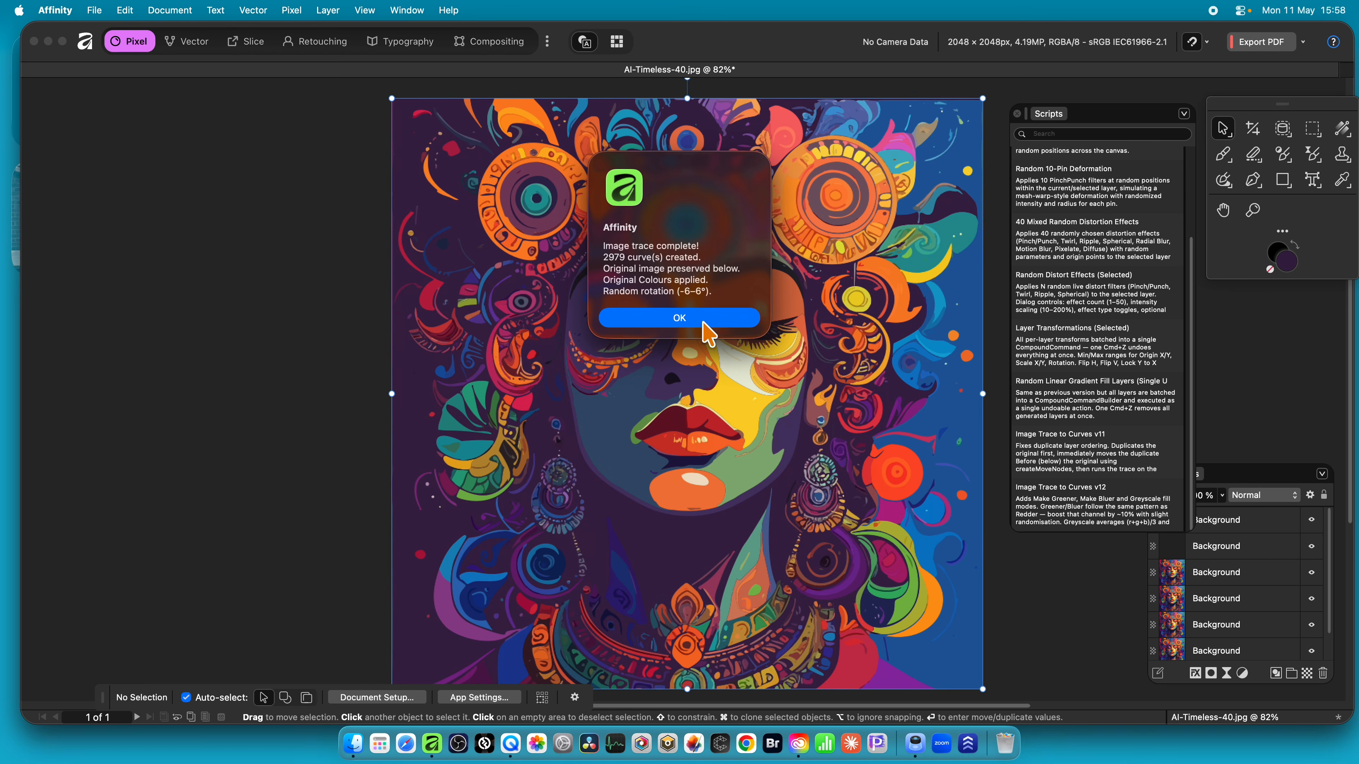
pyautogui.click(699, 321)
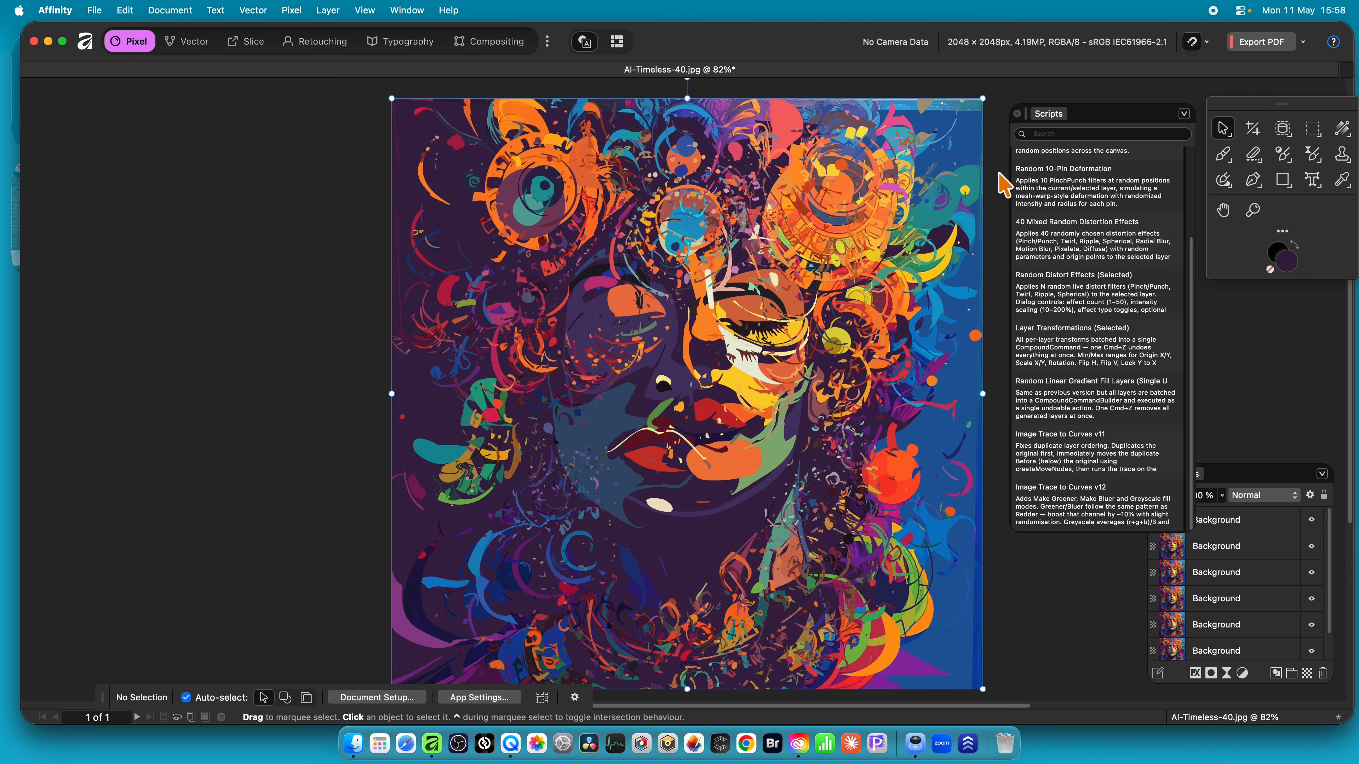
pyautogui.press('super+z')
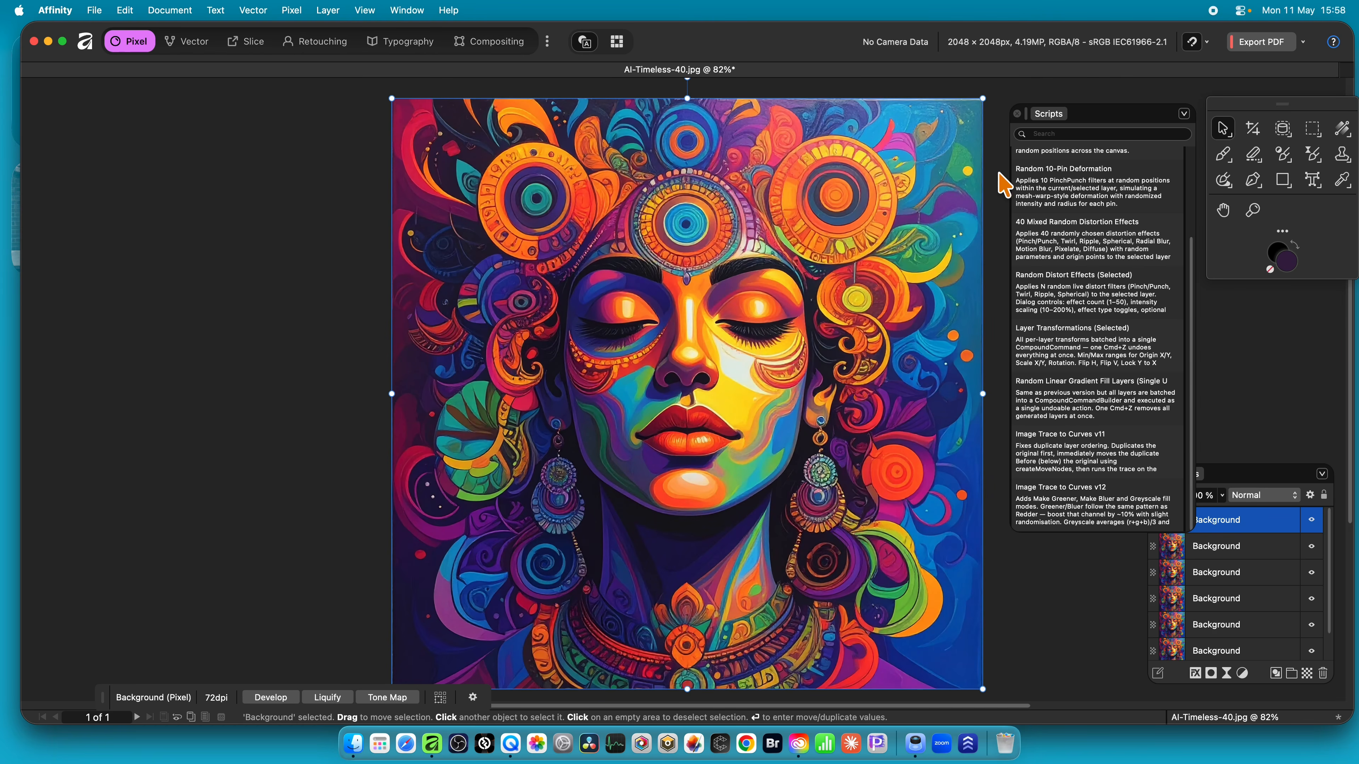
# - Try Image Trace to Curves v12 with a scale range of 0.9 to 1.1, and undo the trace
pyautogui.doubleClick(1065, 498)
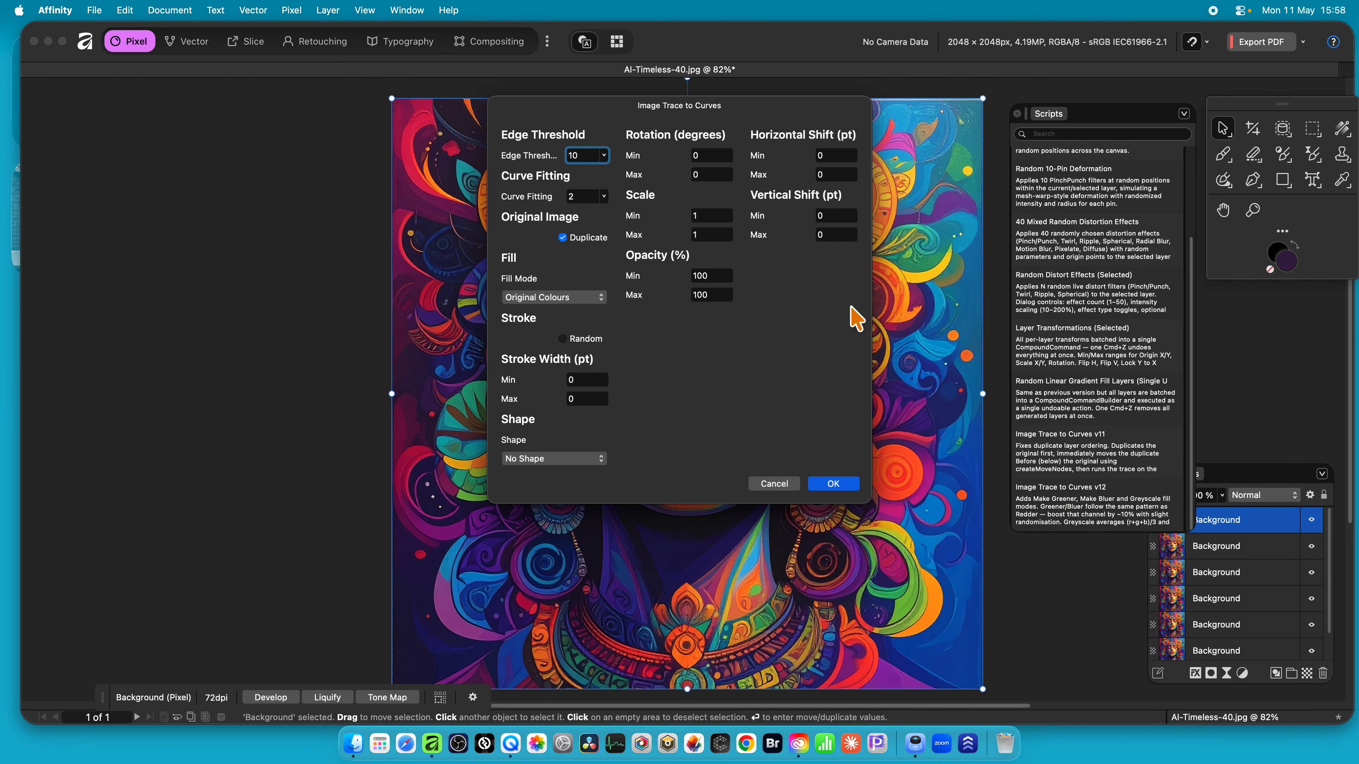
pyautogui.click(706, 217)
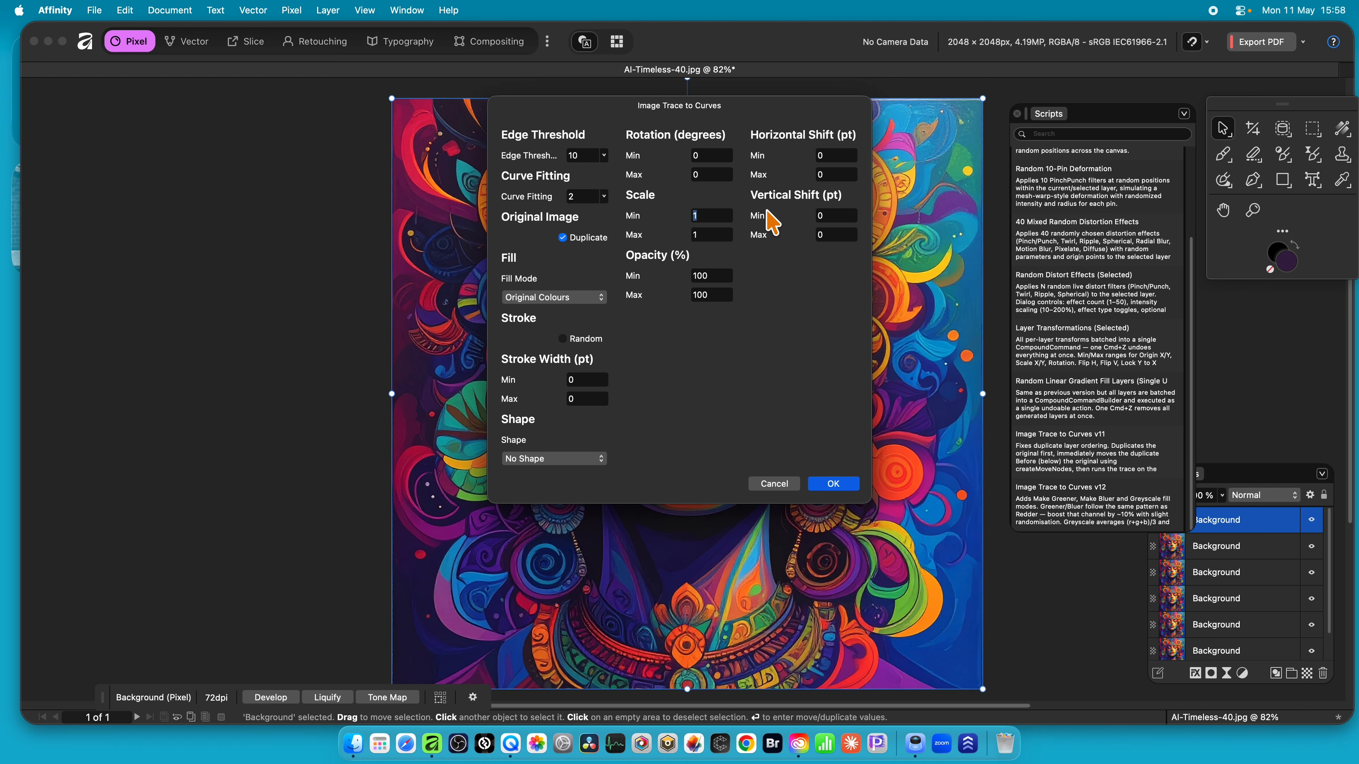
pyautogui.write('0.9')
pyautogui.press('Tab')
pyautogui.write('.1')
pyautogui.click(840, 484)
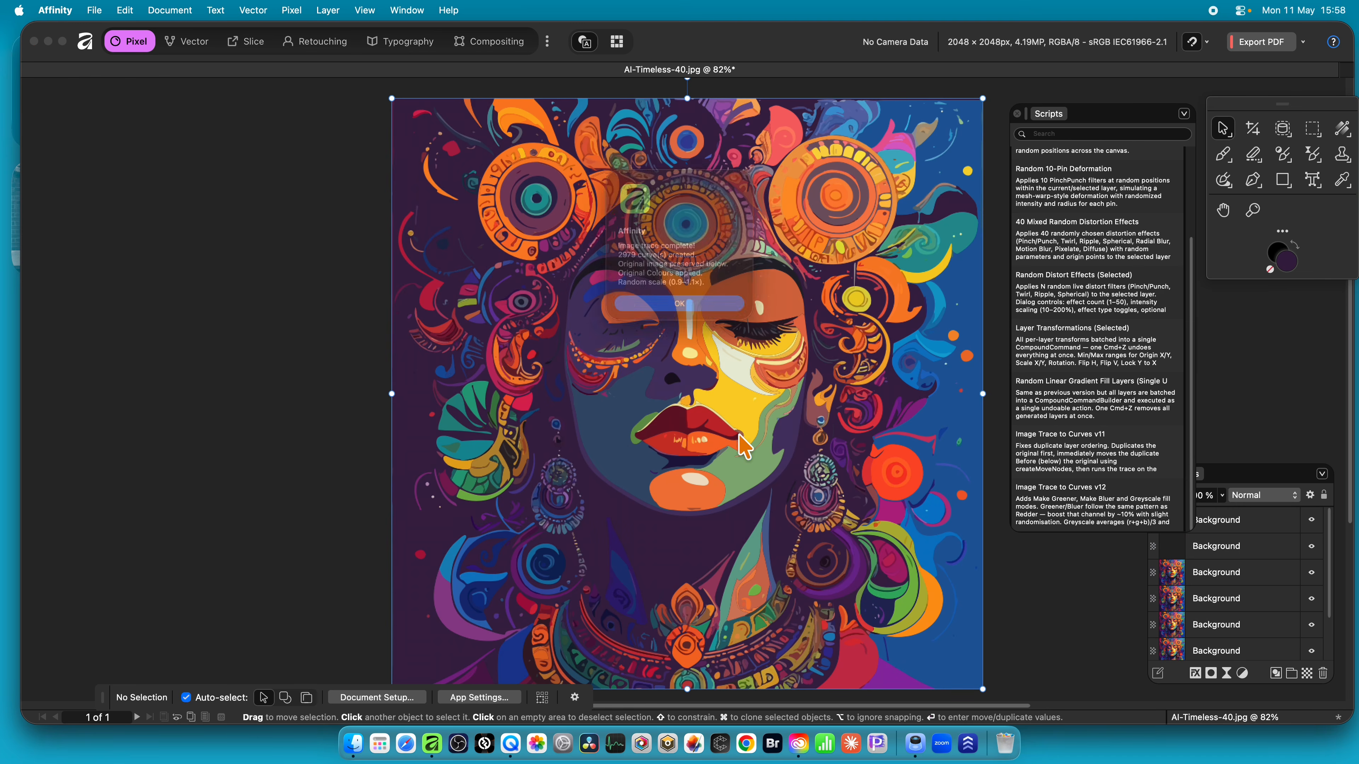
pyautogui.click(702, 305)
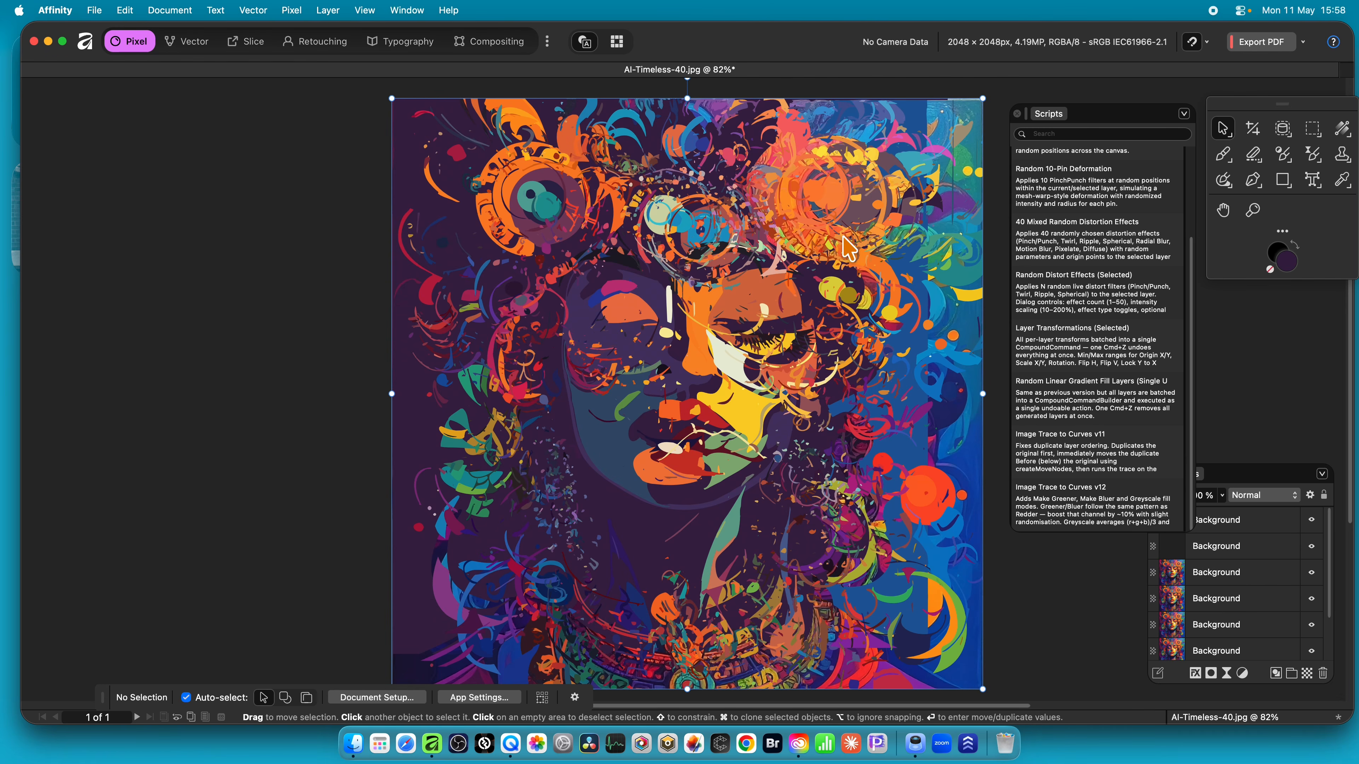
pyautogui.press('super+z')
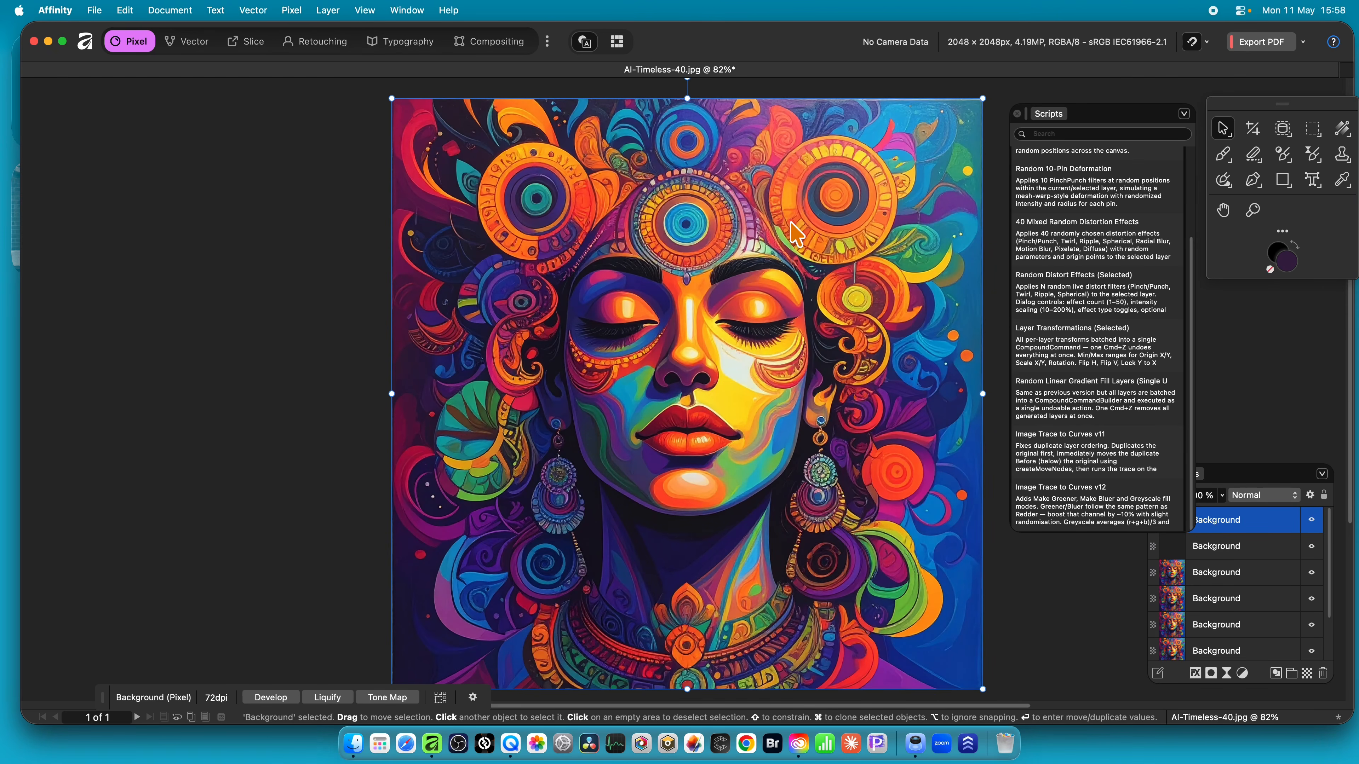
# - Run Image Trace to Curves v12 on the portrait with Original Colours, No Shape and an opacity range of 20 to 100 percent
pyautogui.doubleClick(1059, 516)
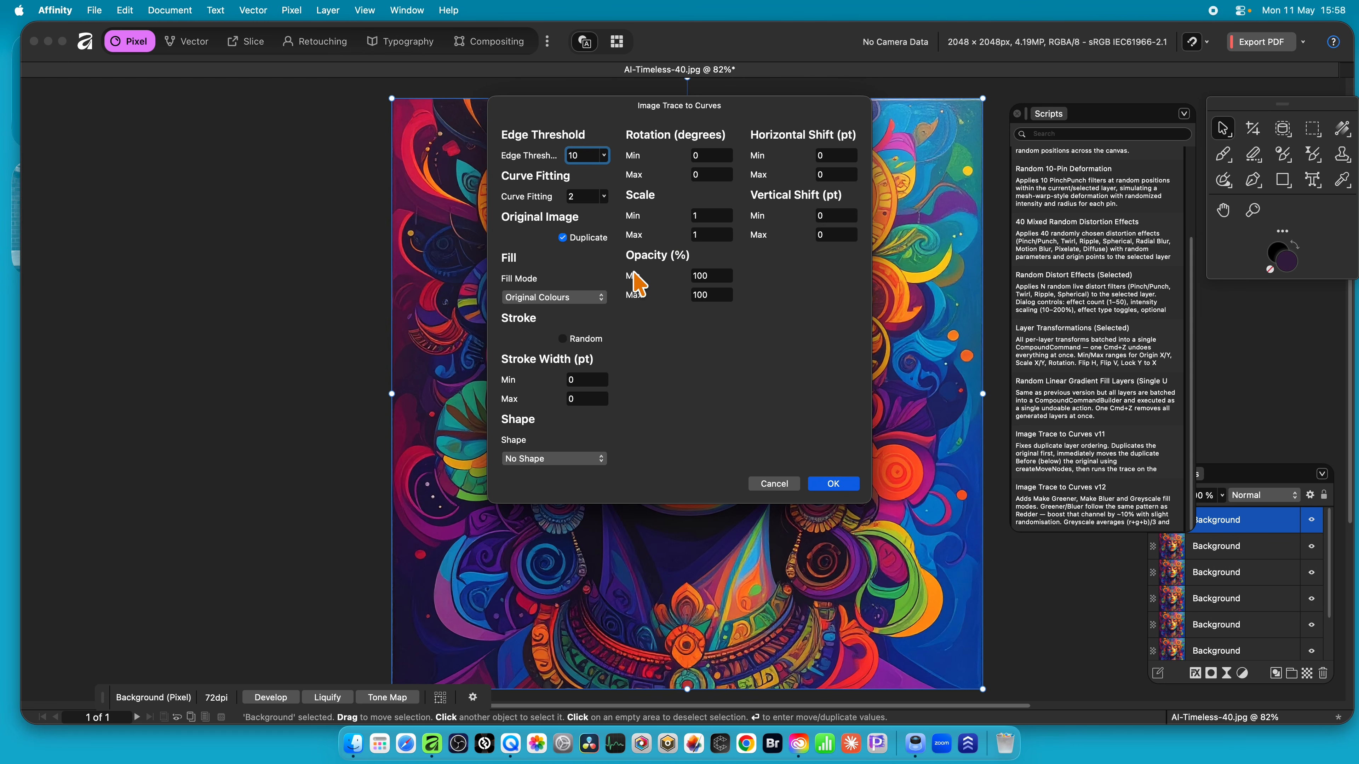
pyautogui.click(712, 276)
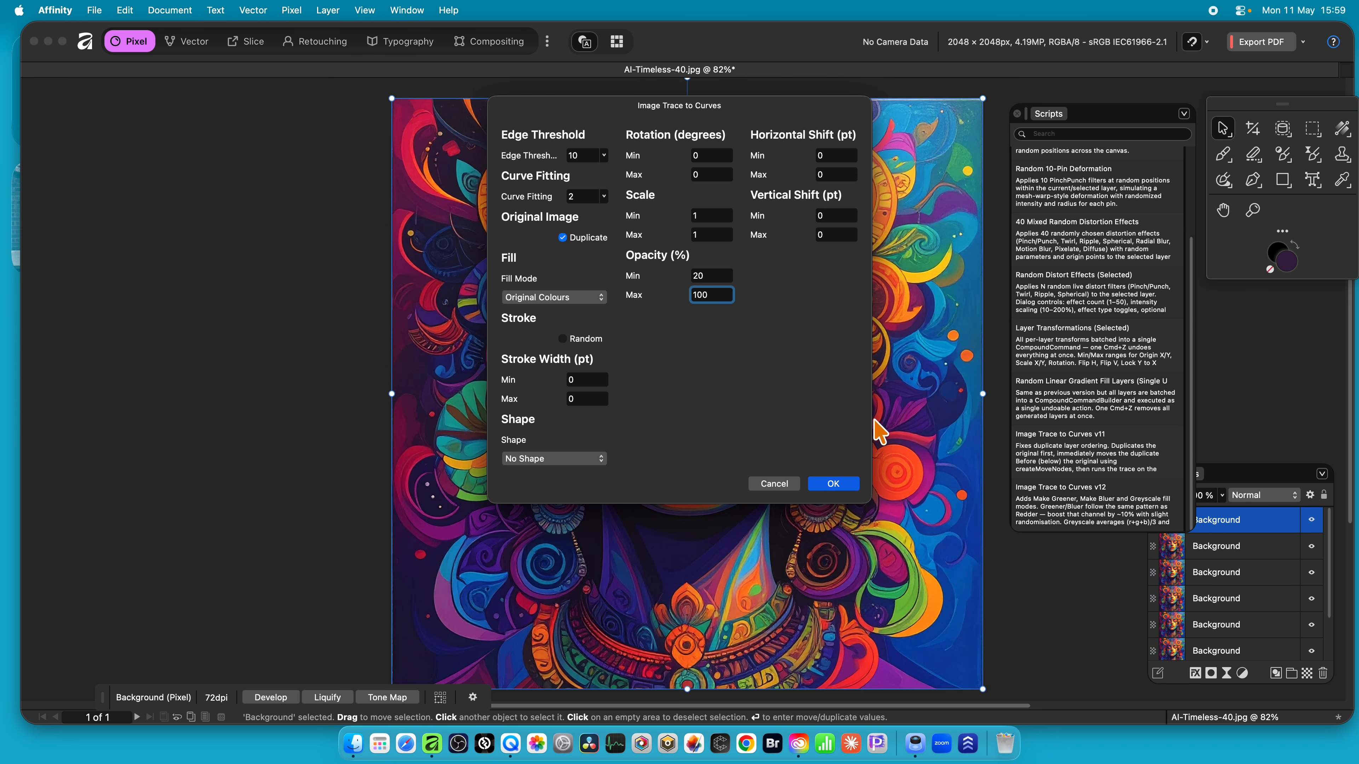
pyautogui.click(841, 484)
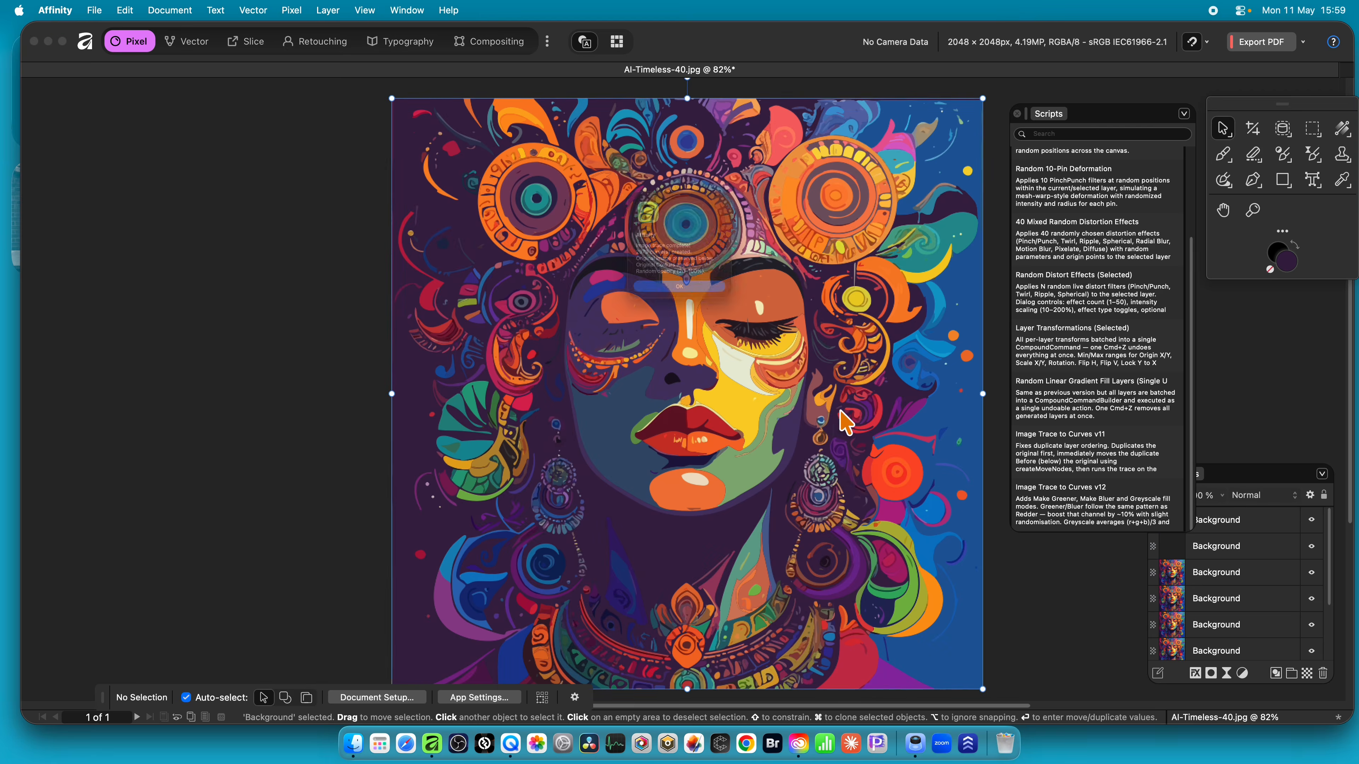
pyautogui.click(724, 323)
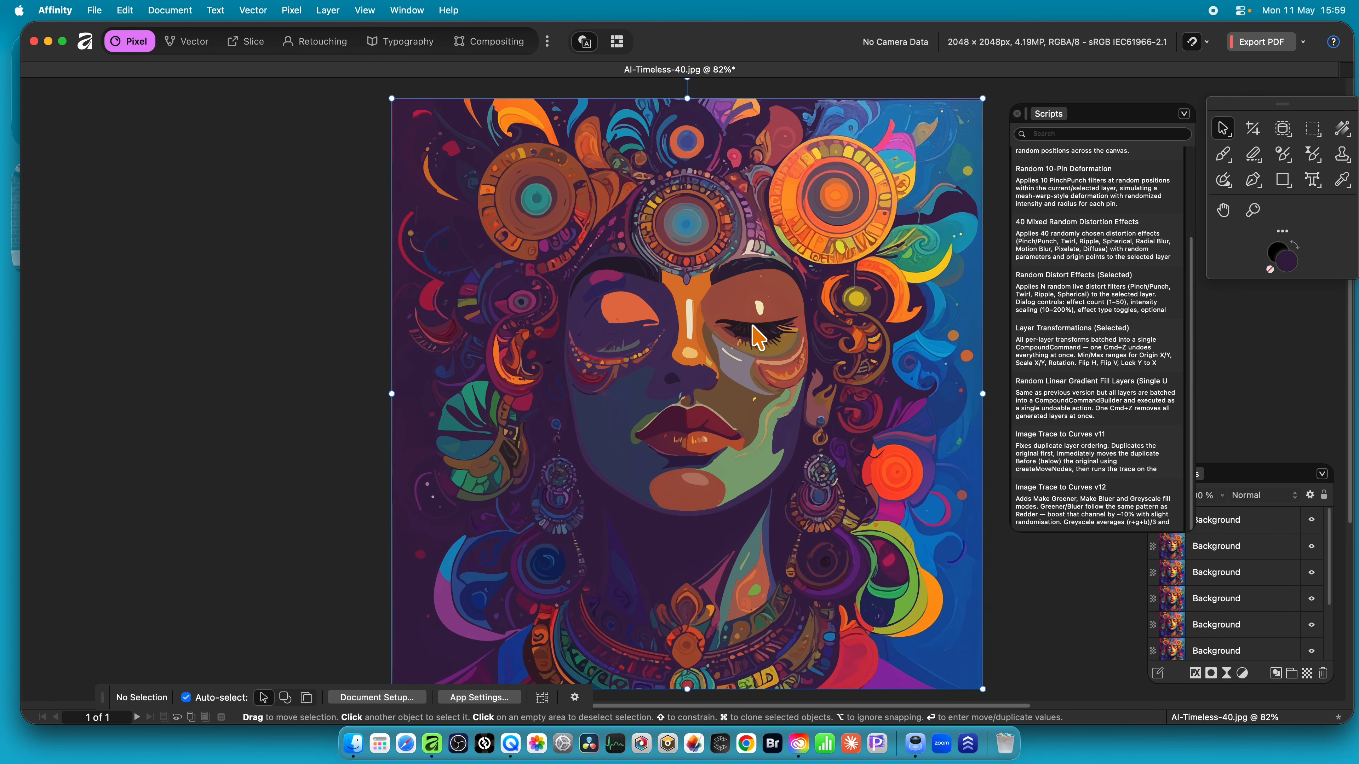
# - Bring the Layers panel over the artwork and look through the stacked Background layers
pyautogui.moveTo(1279, 474); pyautogui.dragTo(941, 273)
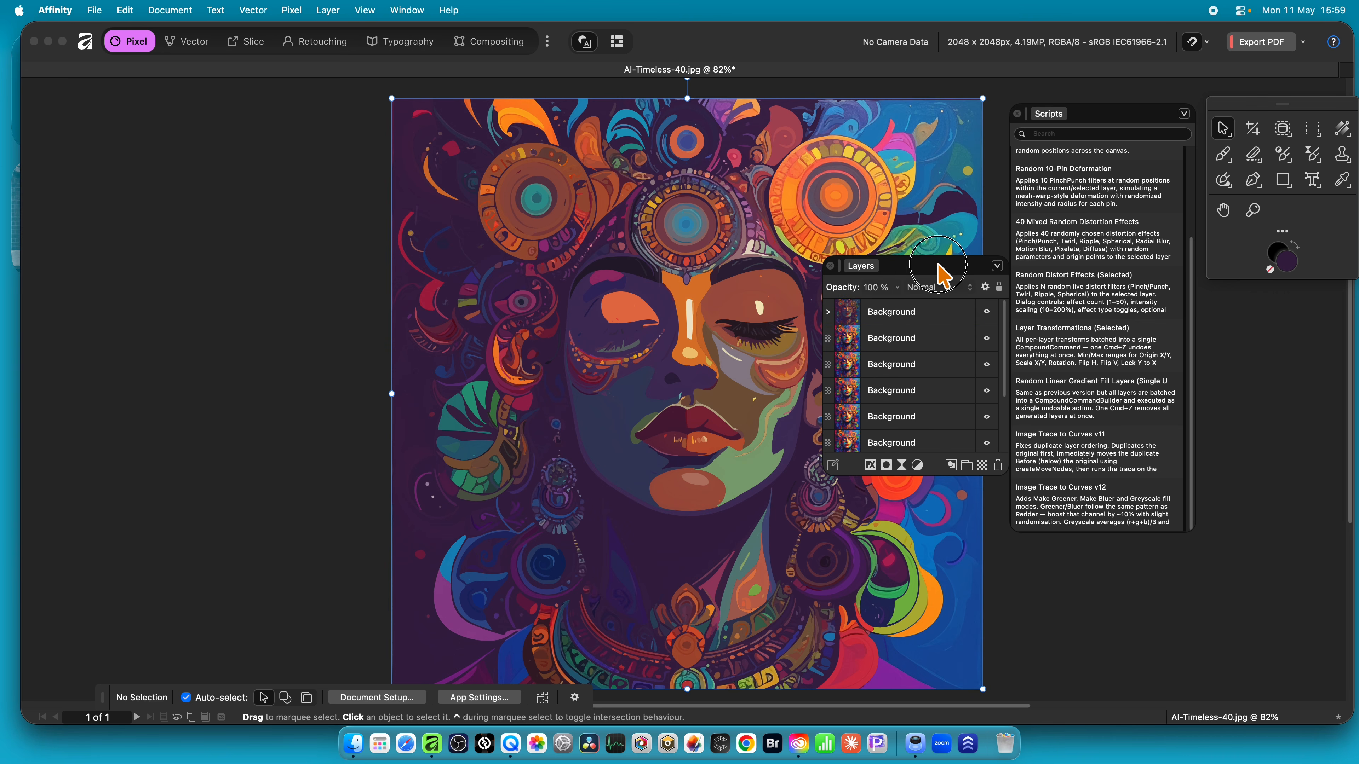
pyautogui.click(899, 364)
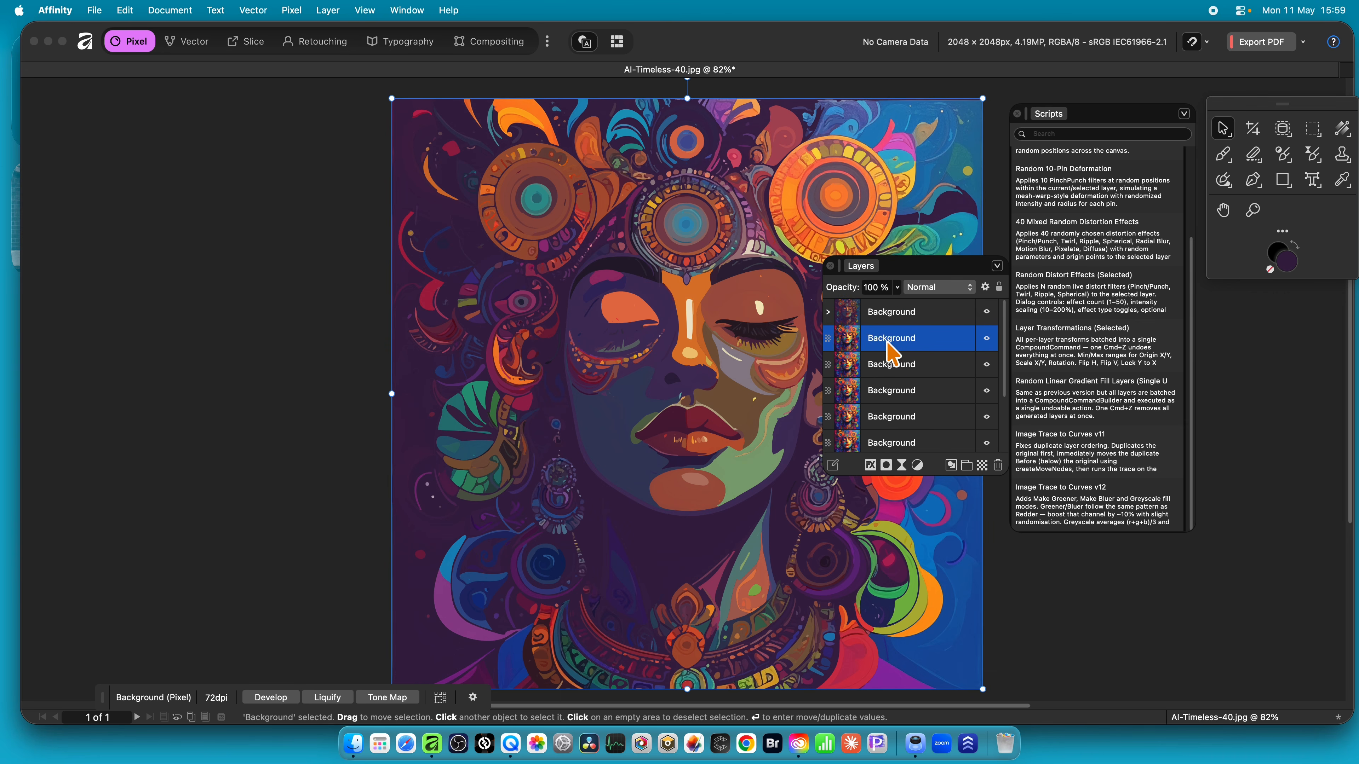
pyautogui.click(907, 400)
pyautogui.click(910, 420)
pyautogui.scroll(-3, 916, 414)
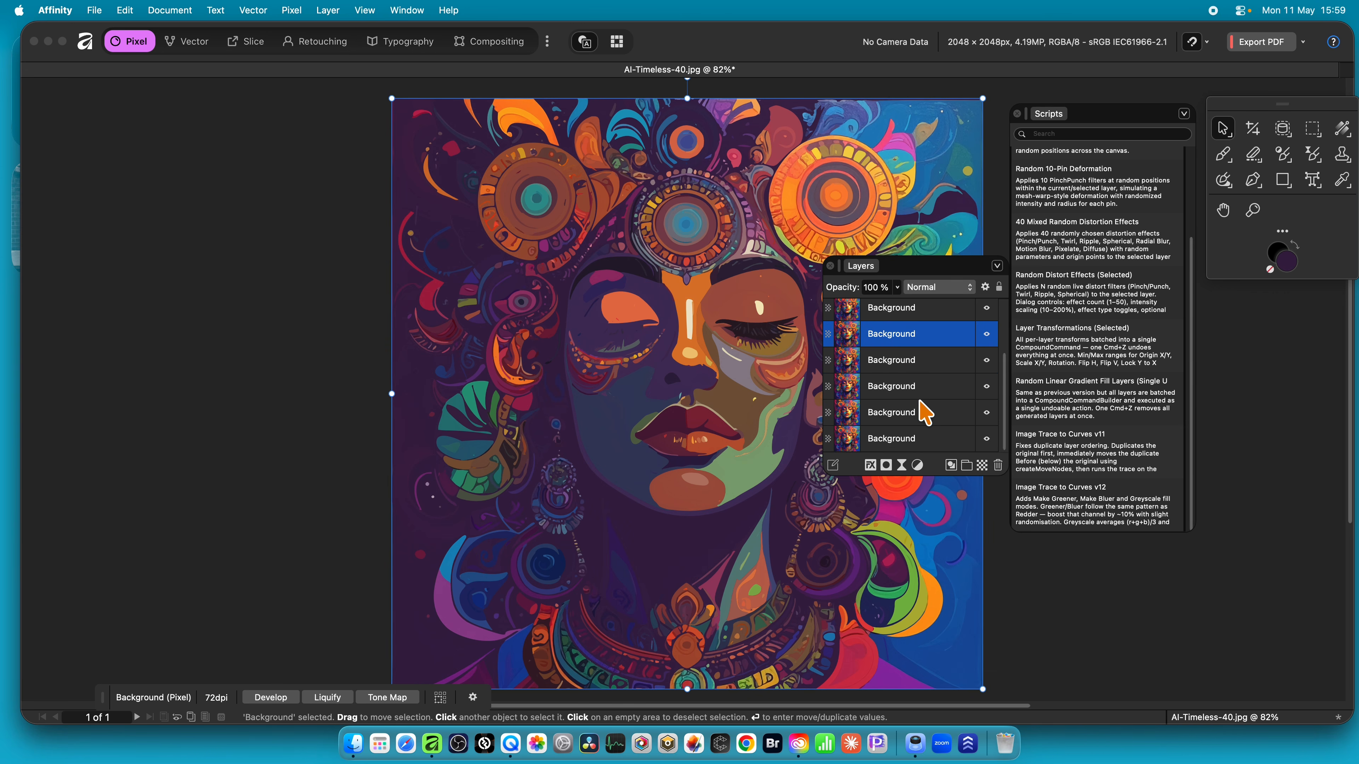
pyautogui.click(917, 391)
pyautogui.click(910, 418)
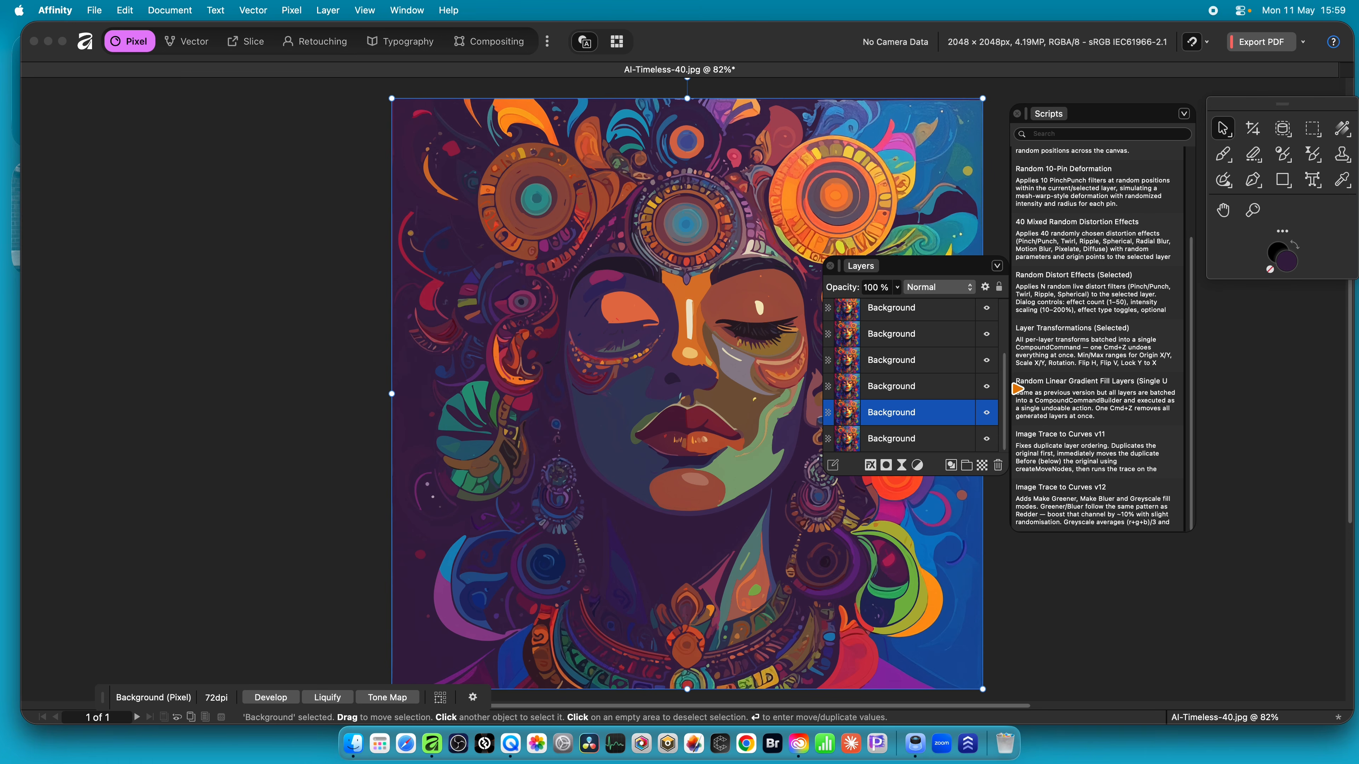
pyautogui.scroll(5, 879, 383)
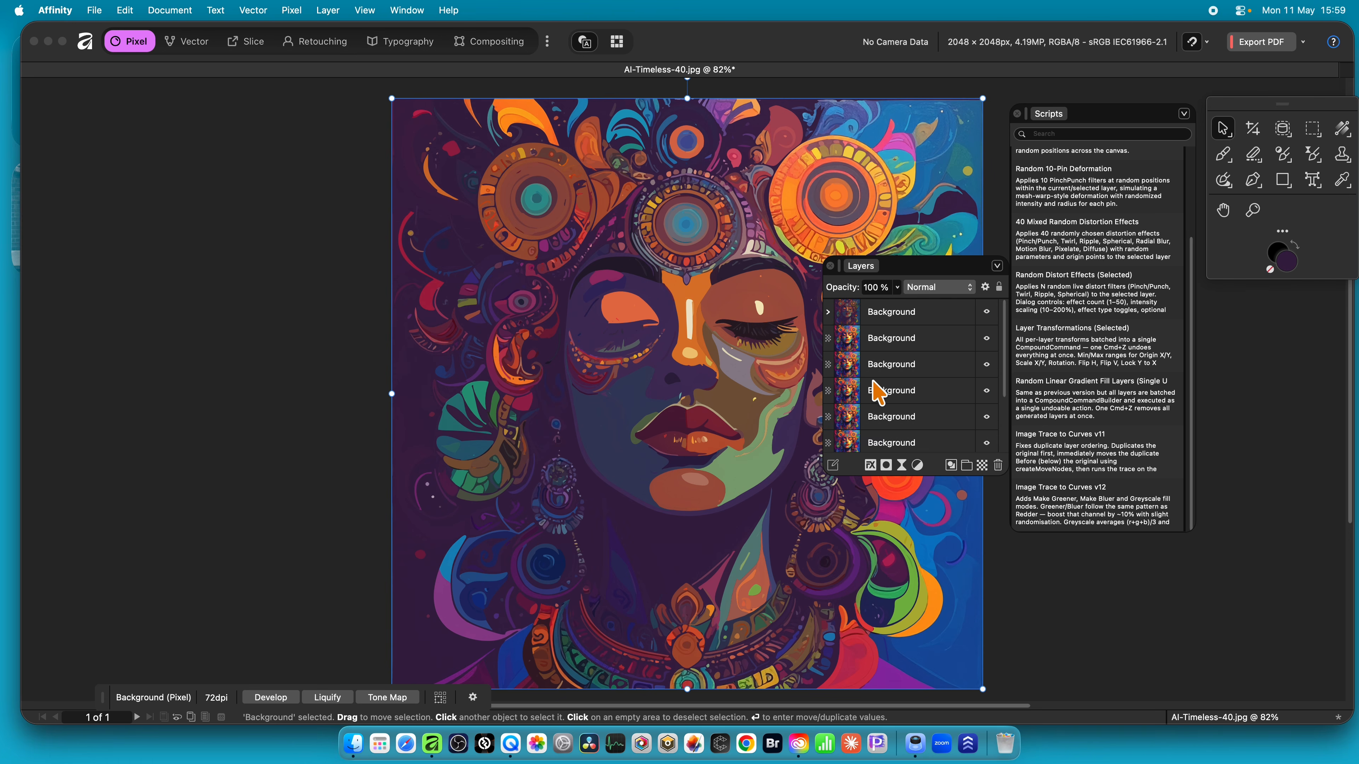
# - Expand the traced Background group and inspect the opacity of several individual curves and poly lines
pyautogui.click(829, 312)
pyautogui.click(890, 338)
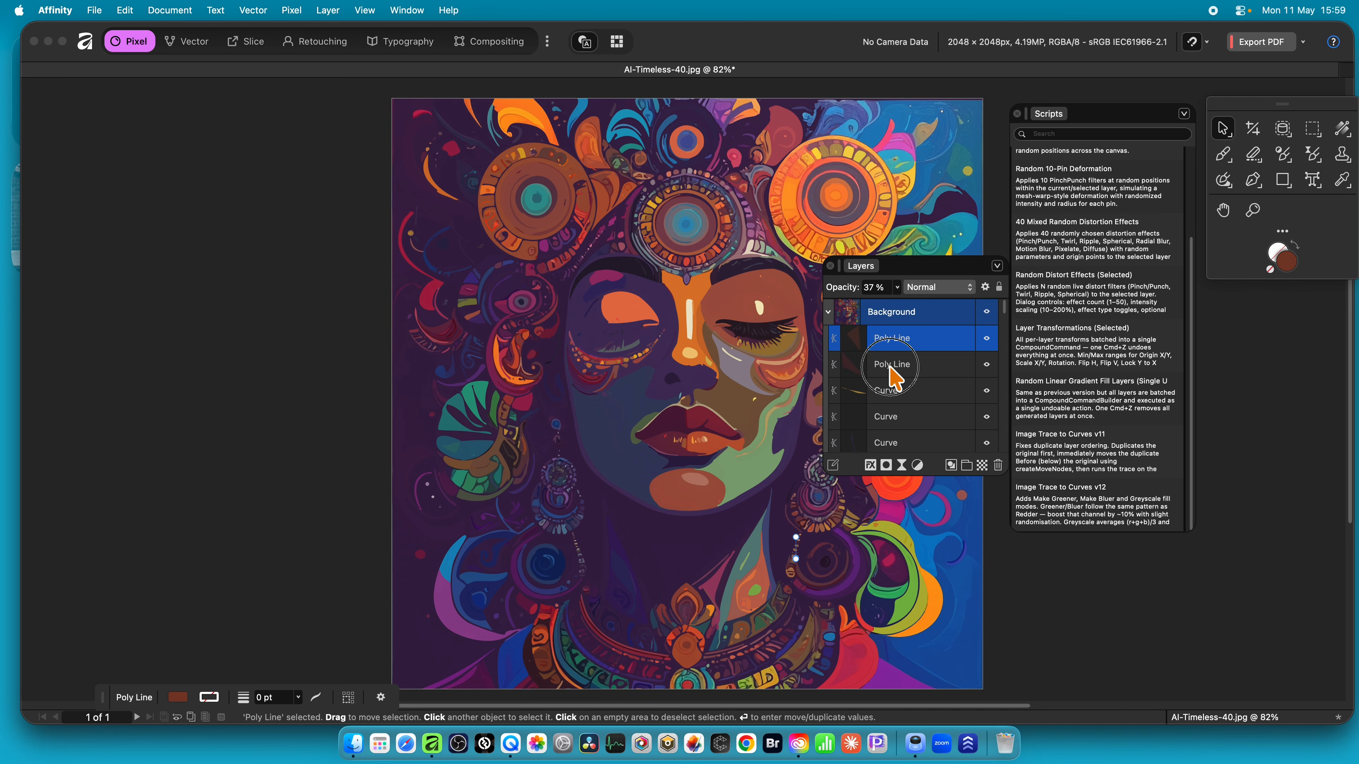
pyautogui.click(890, 367)
pyautogui.click(902, 397)
pyautogui.click(908, 424)
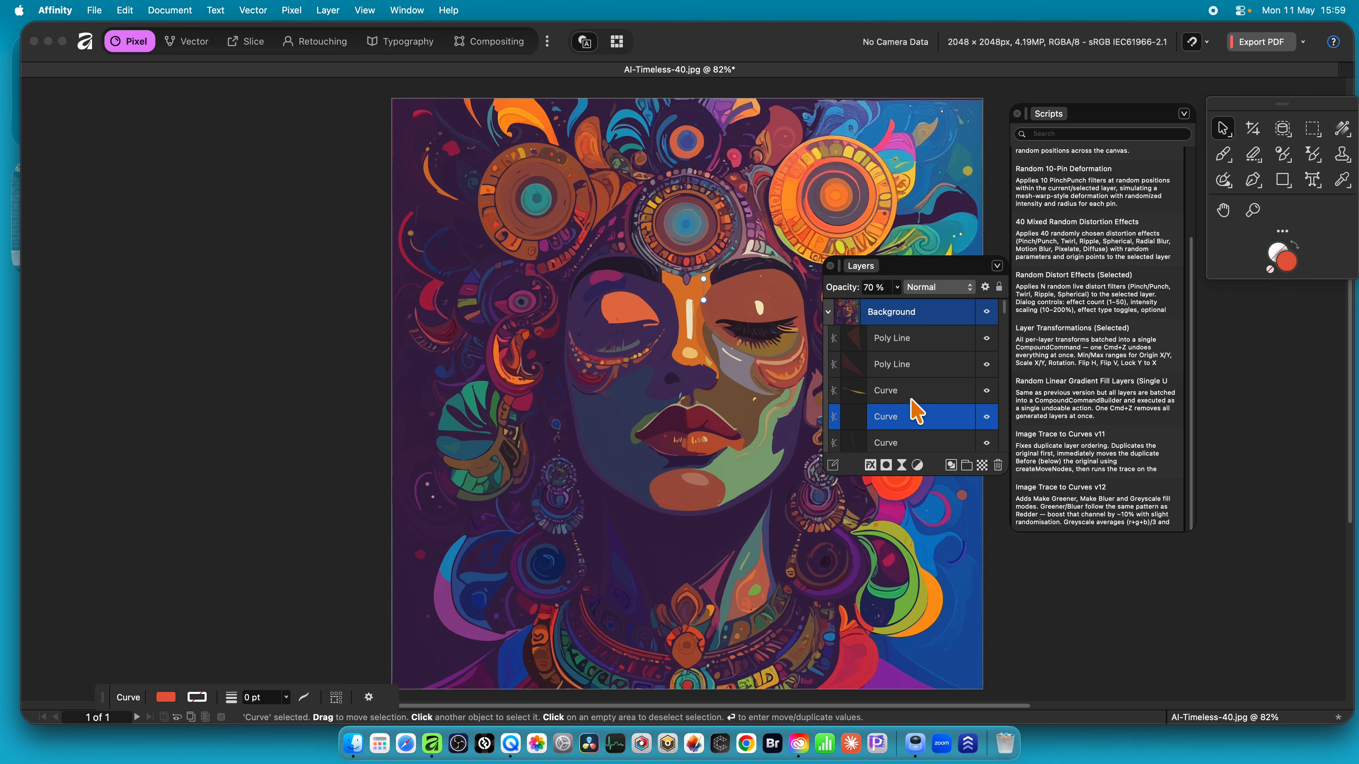
pyautogui.scroll(-2, 909, 423)
pyautogui.click(896, 393)
pyautogui.click(894, 413)
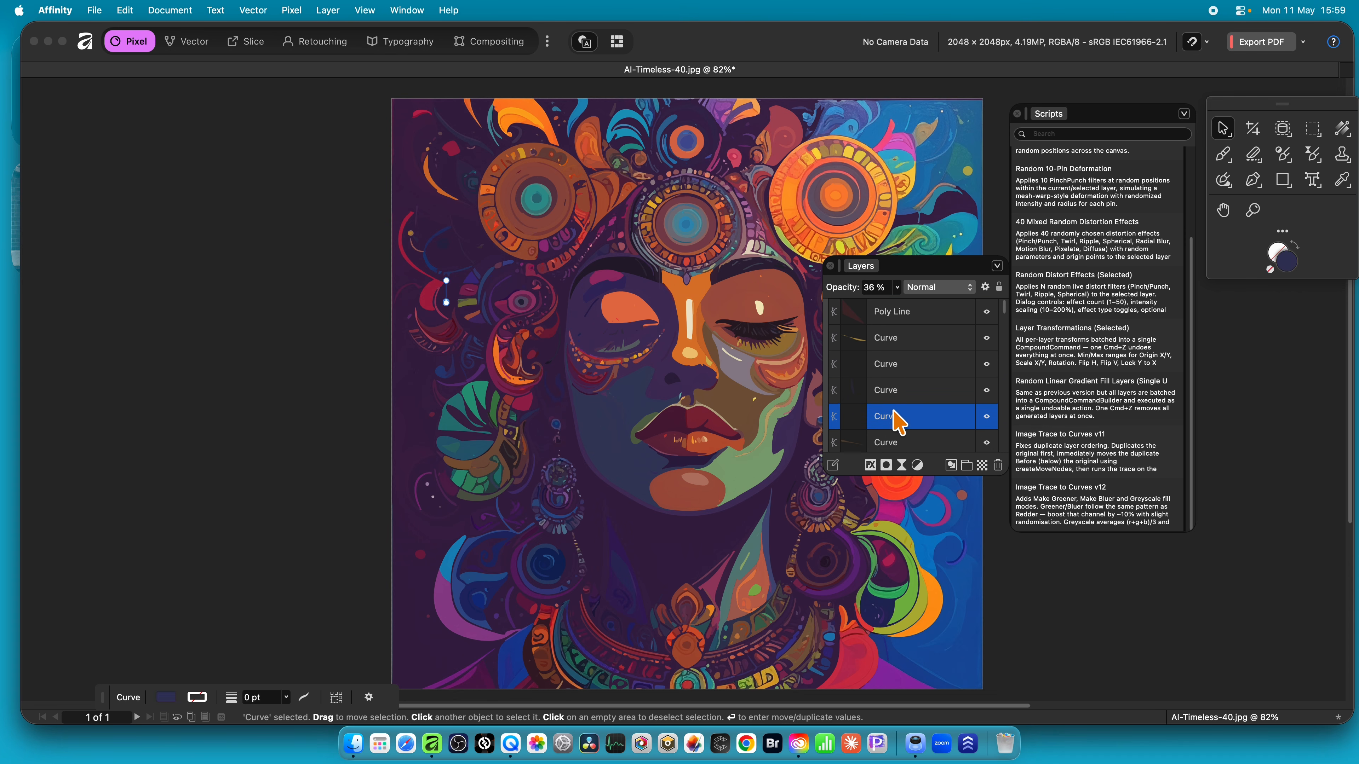
pyautogui.scroll(-3, 892, 411)
pyautogui.click(908, 353)
pyautogui.click(891, 383)
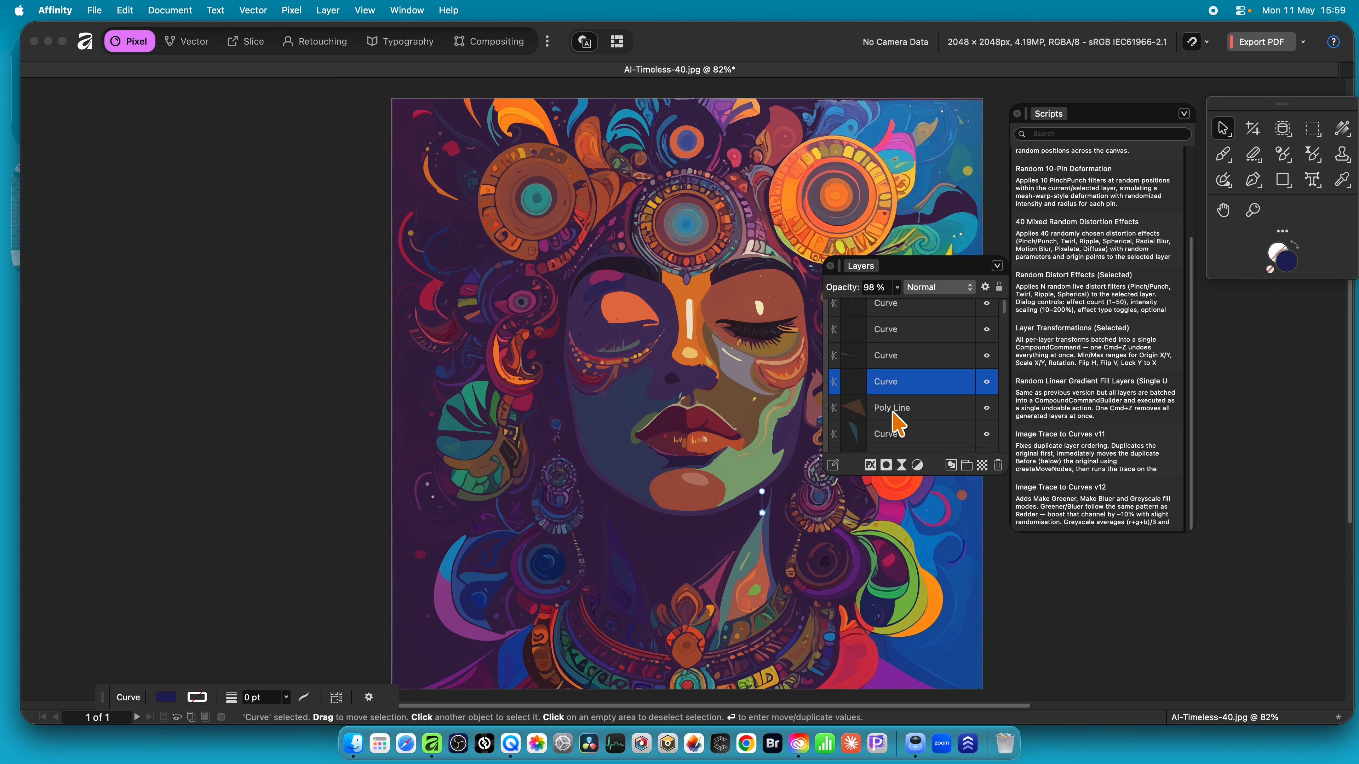
pyautogui.click(893, 411)
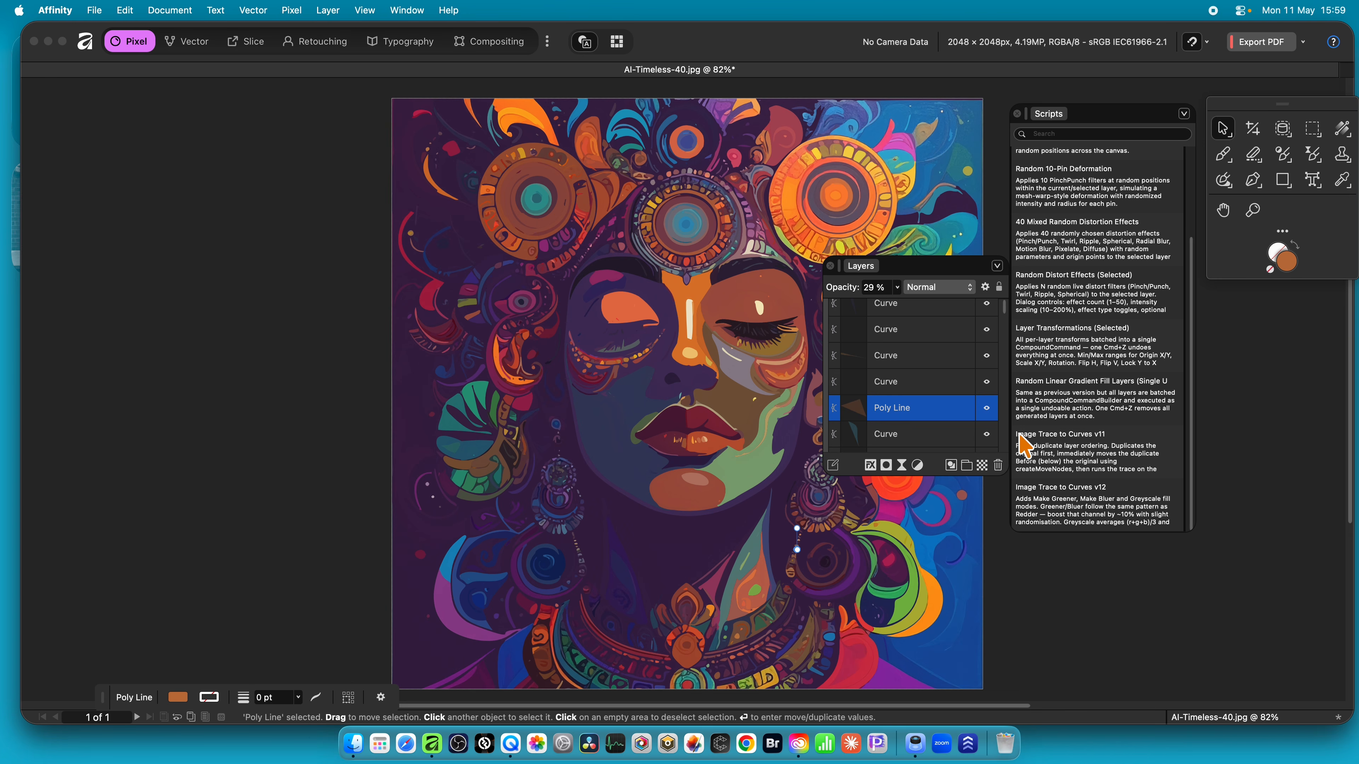
# - Collapse the traced Background group and select the pixel Background layer directly beneath it
pyautogui.scroll(5, 909, 348)
pyautogui.click(880, 316)
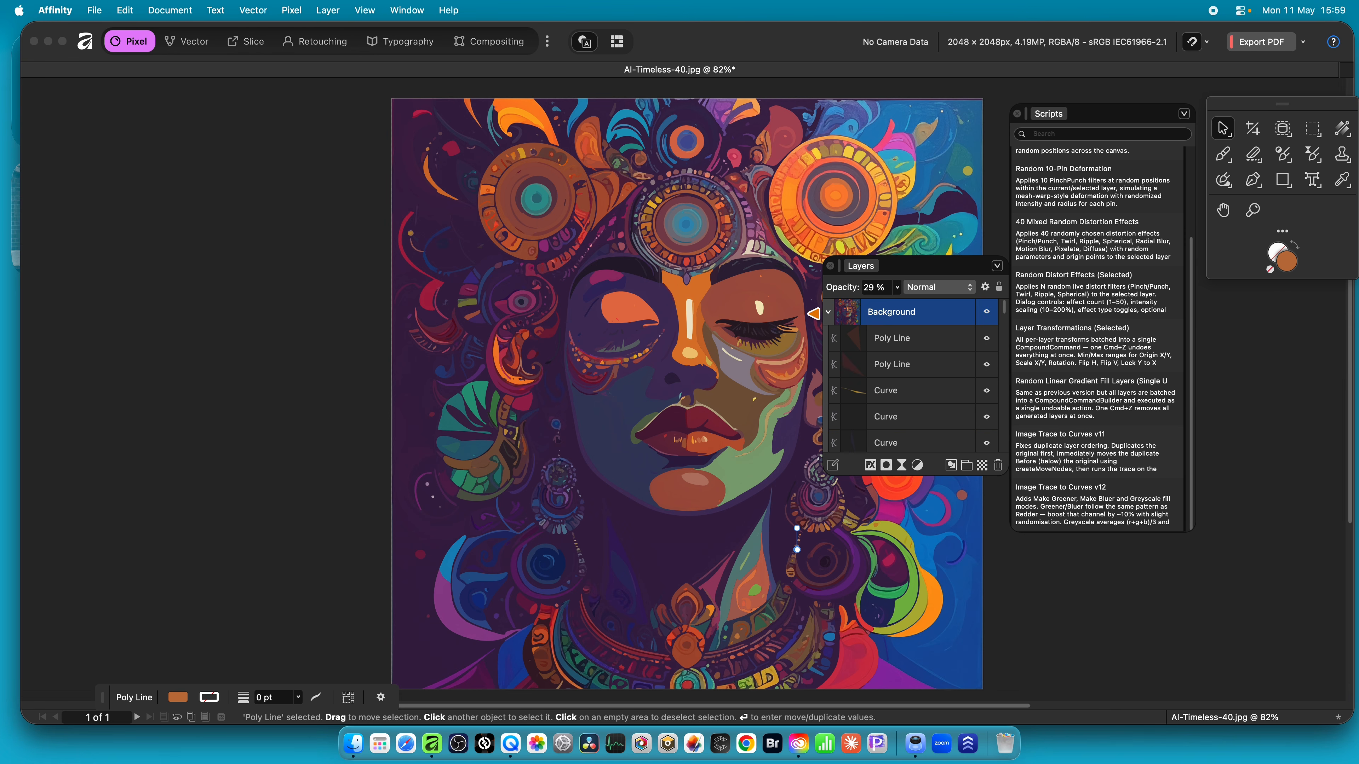
pyautogui.click(829, 312)
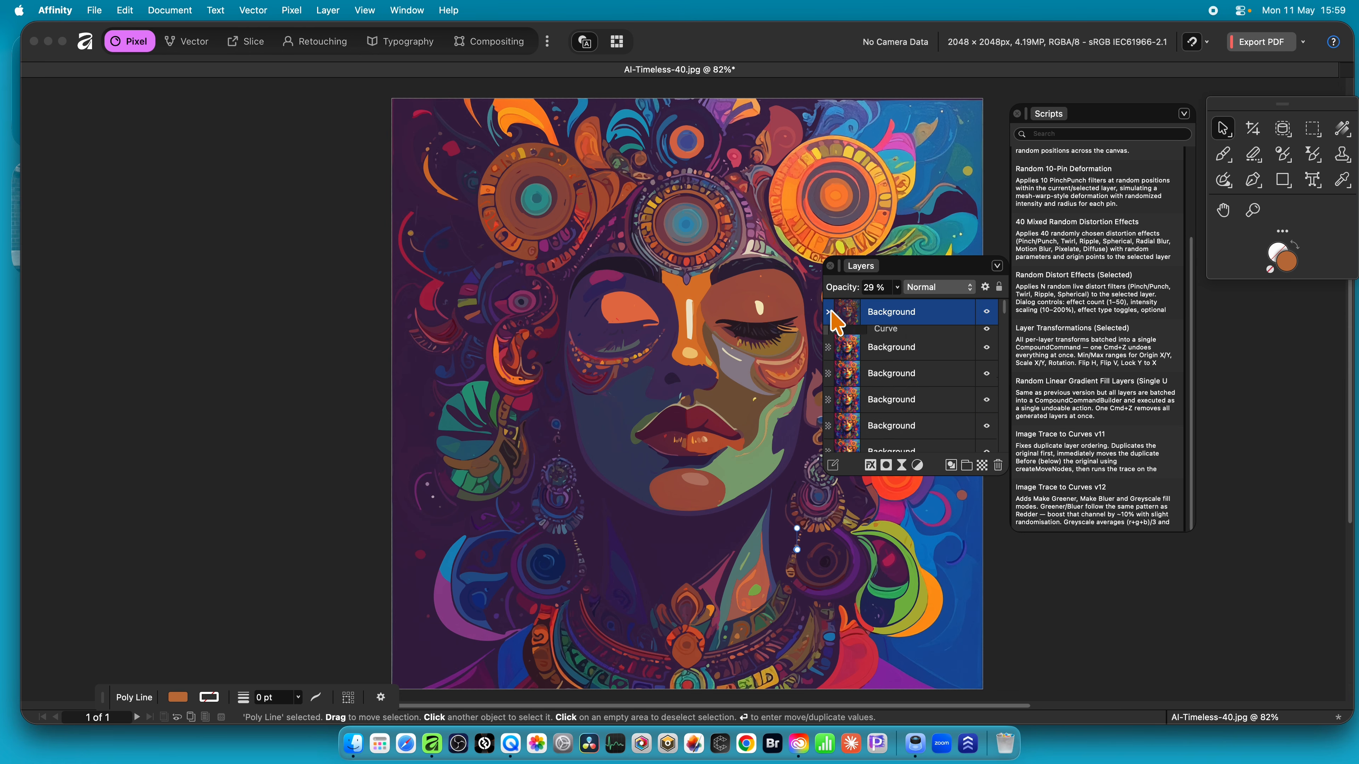
pyautogui.click(896, 340)
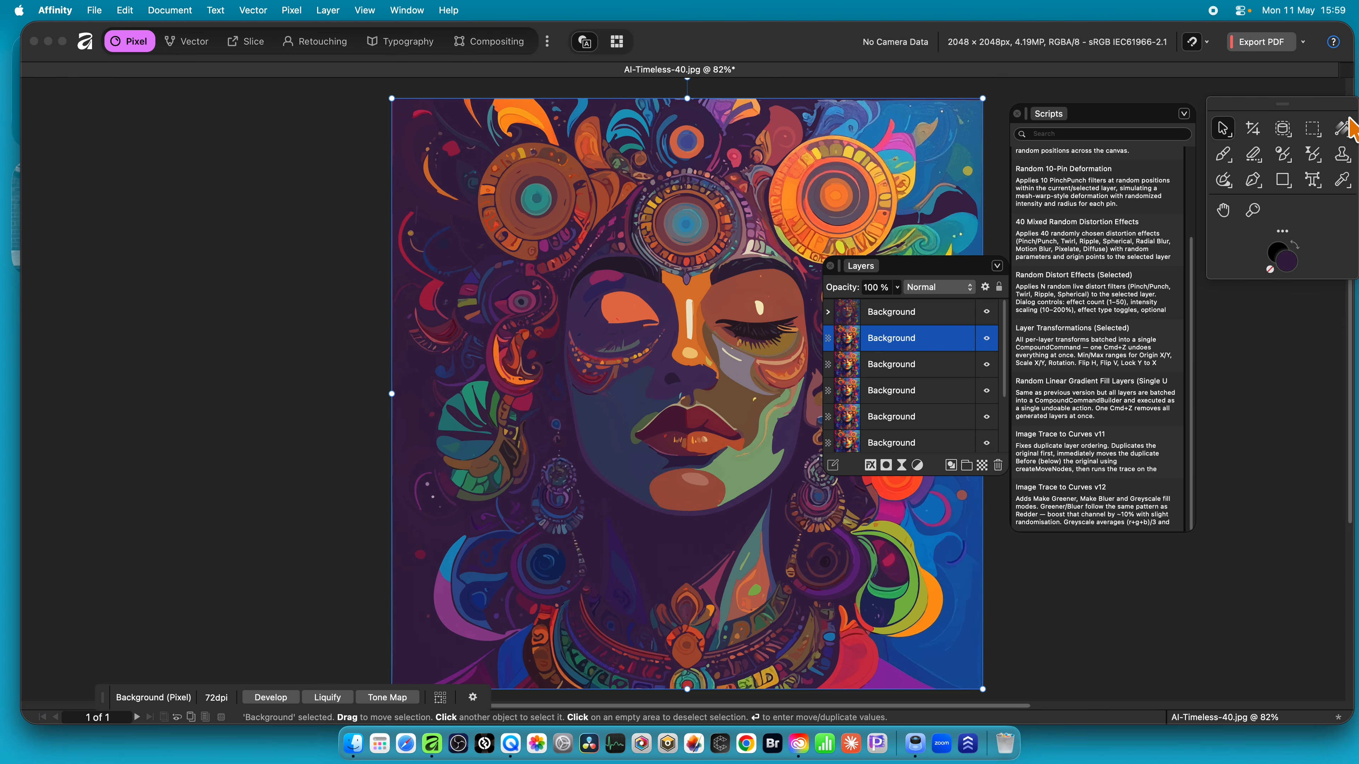
# - Fill the pixel layer beneath the traced group with a diagonal linear gradient, white at the lower left to black at the upper right
pyautogui.click(1342, 128)
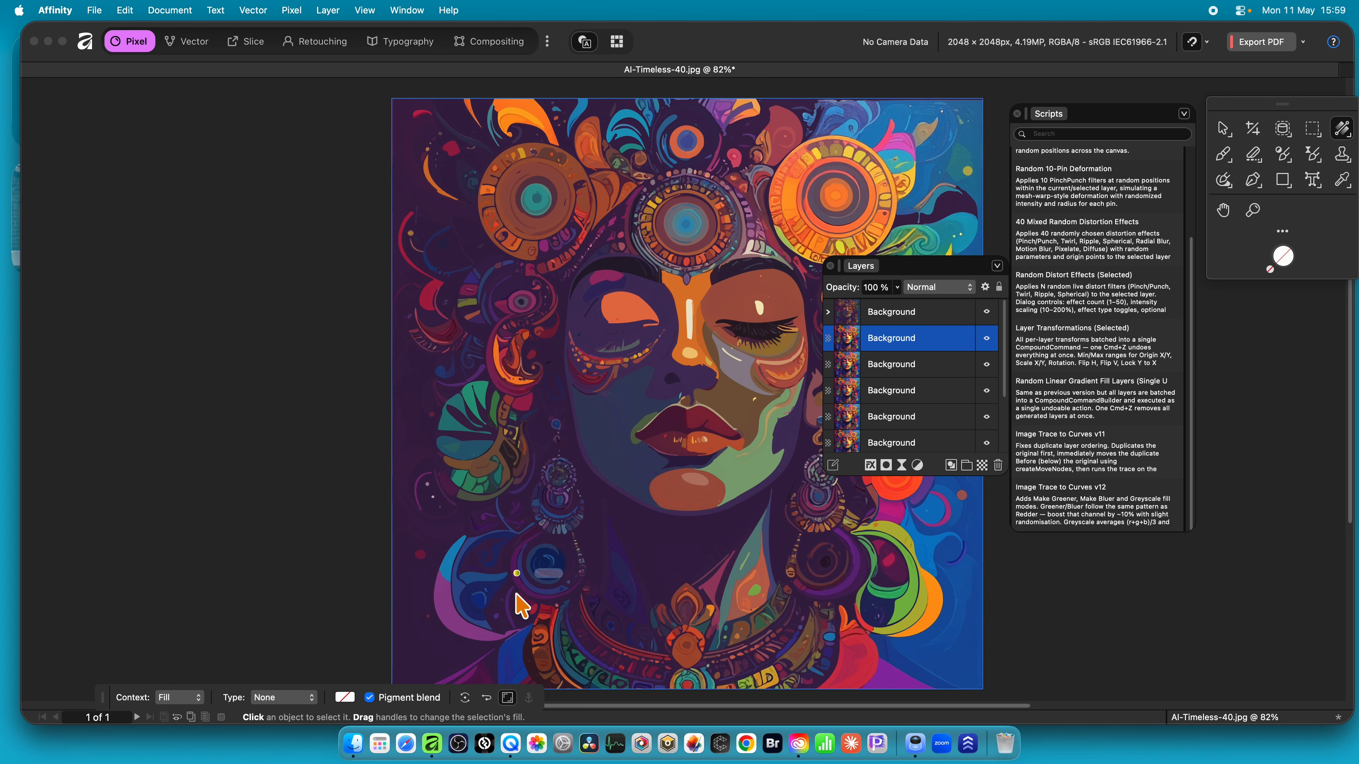
pyautogui.moveTo(519, 589); pyautogui.dragTo(921, 146)
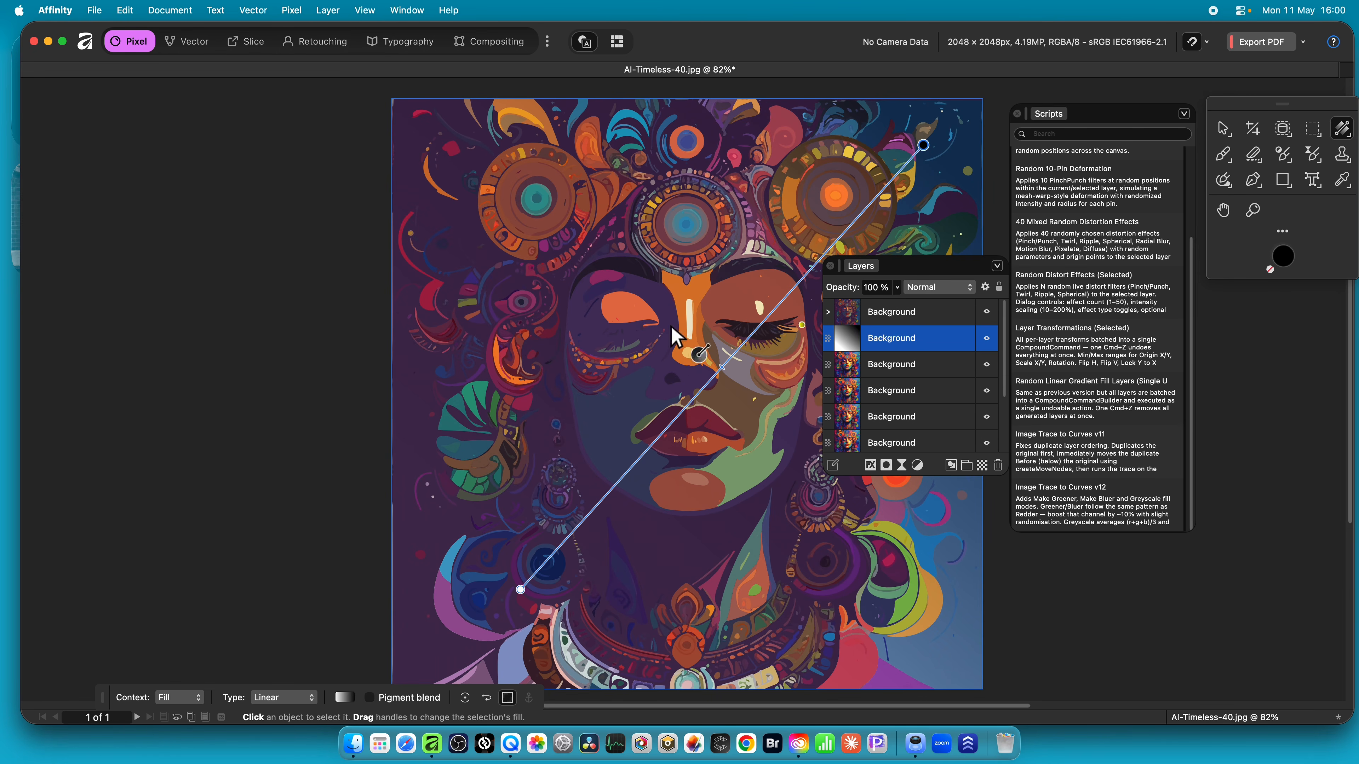
pyautogui.click(855, 310)
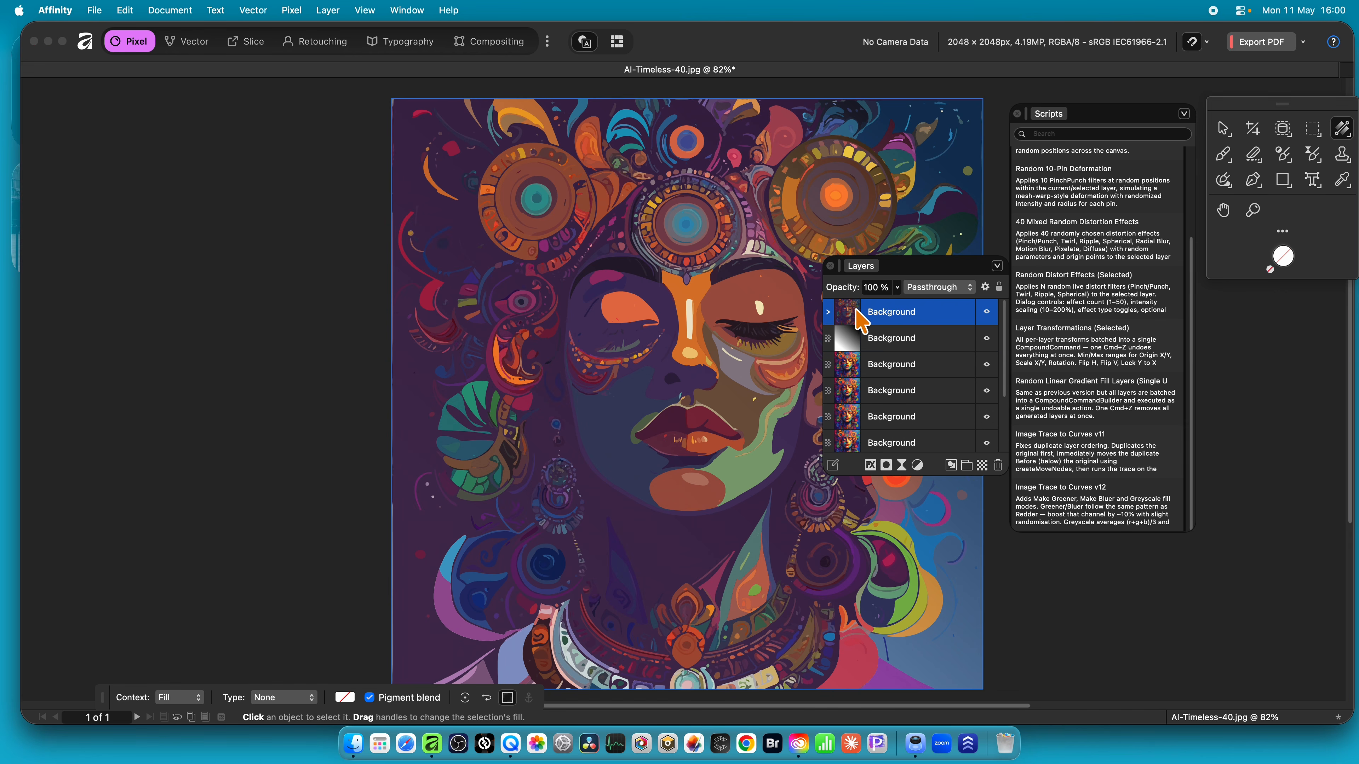
pyautogui.click(855, 332)
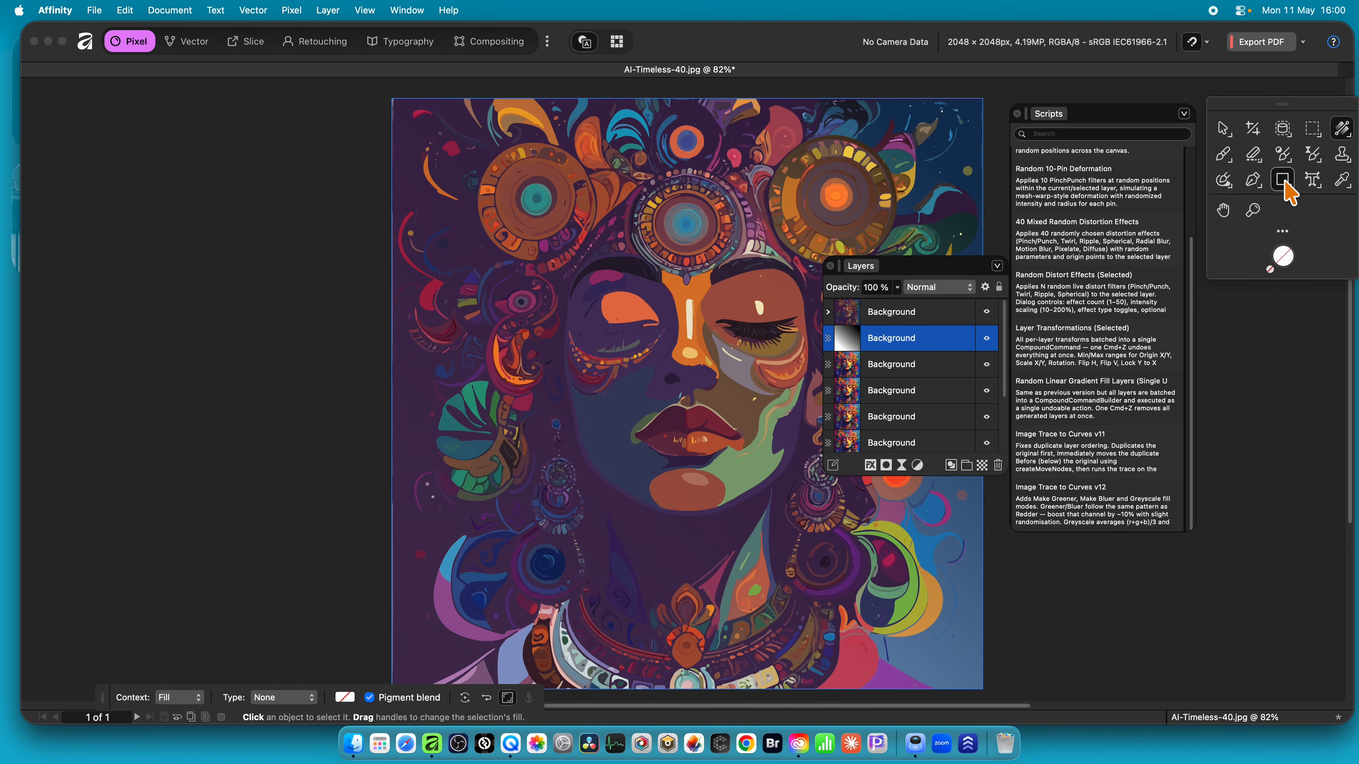
# - Draw a rectangle covering the artwork beneath the traced group and fill it with light cyan, RGB 122, 255, 243
pyautogui.click(1284, 182)
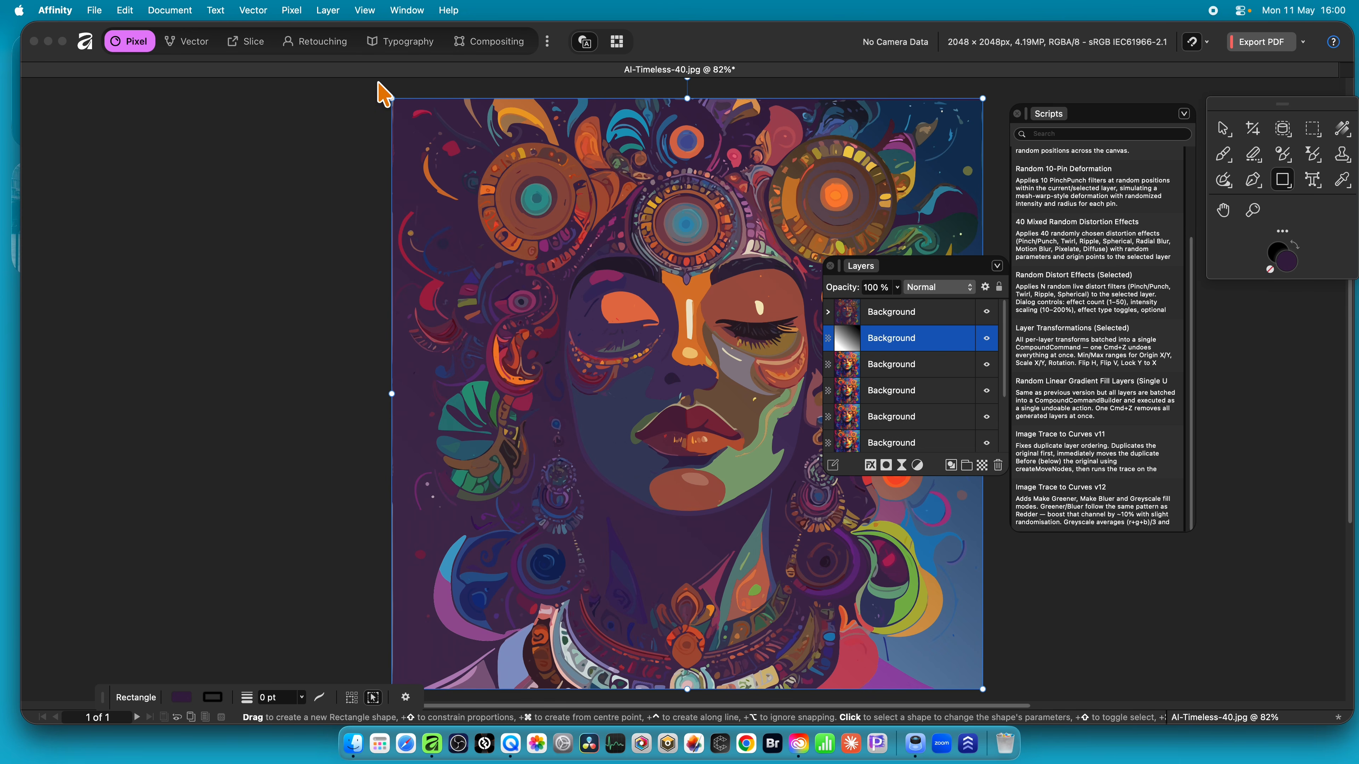
pyautogui.moveTo(378, 83); pyautogui.dragTo(1014, 580)
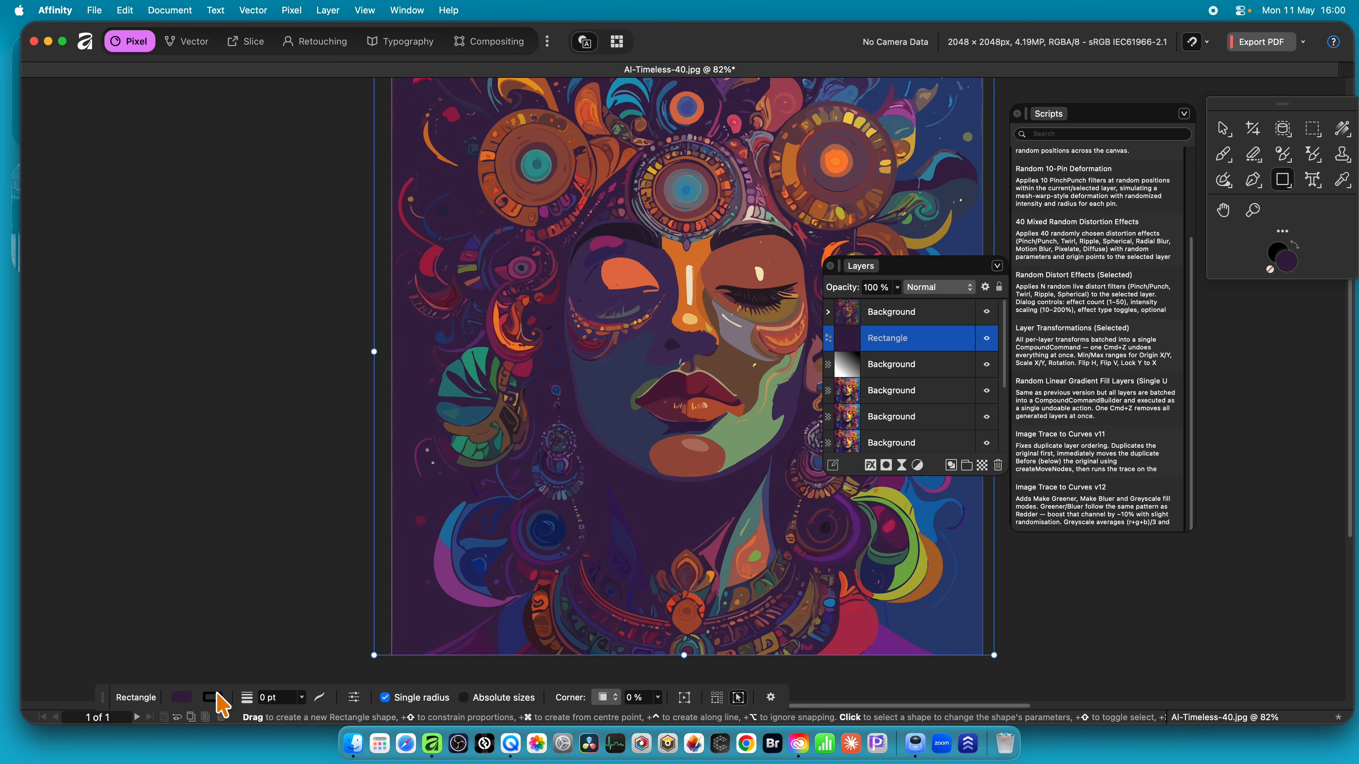
pyautogui.click(183, 697)
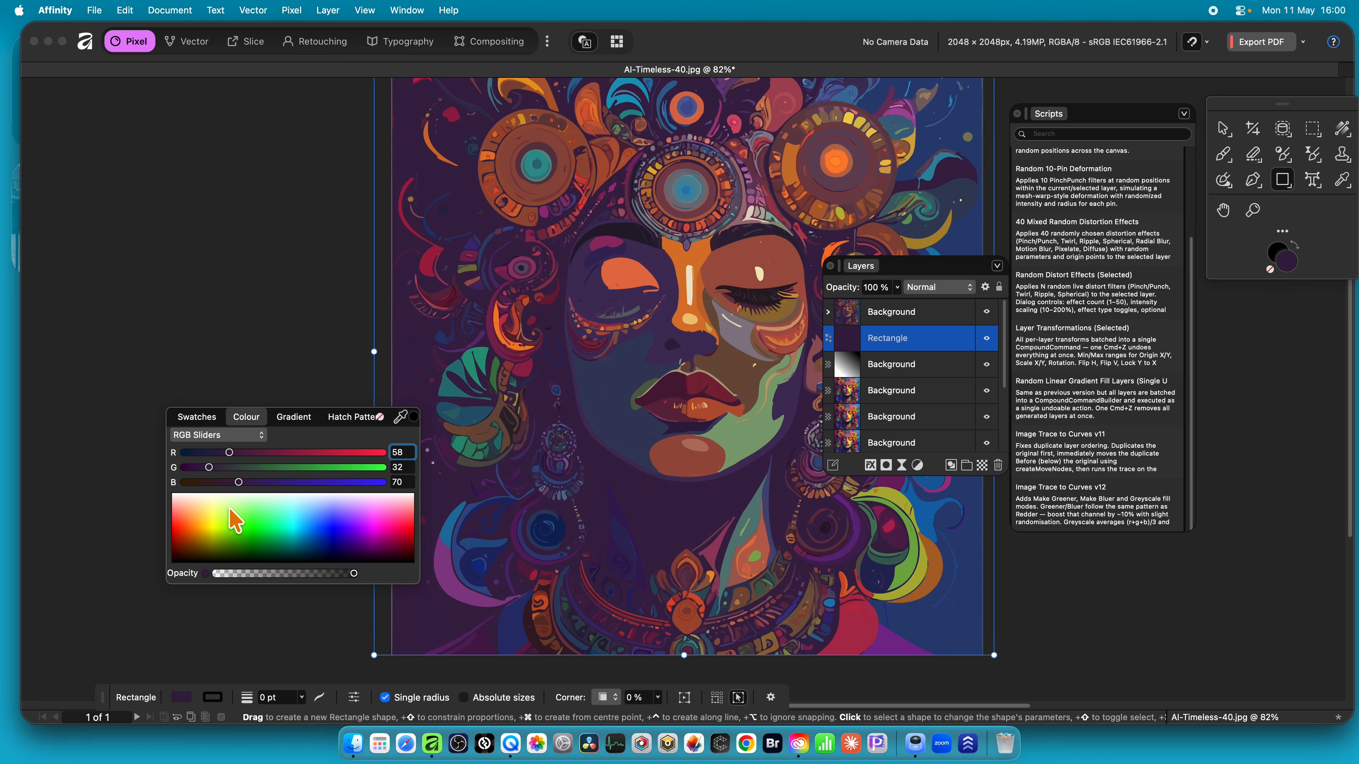
pyautogui.click(242, 539)
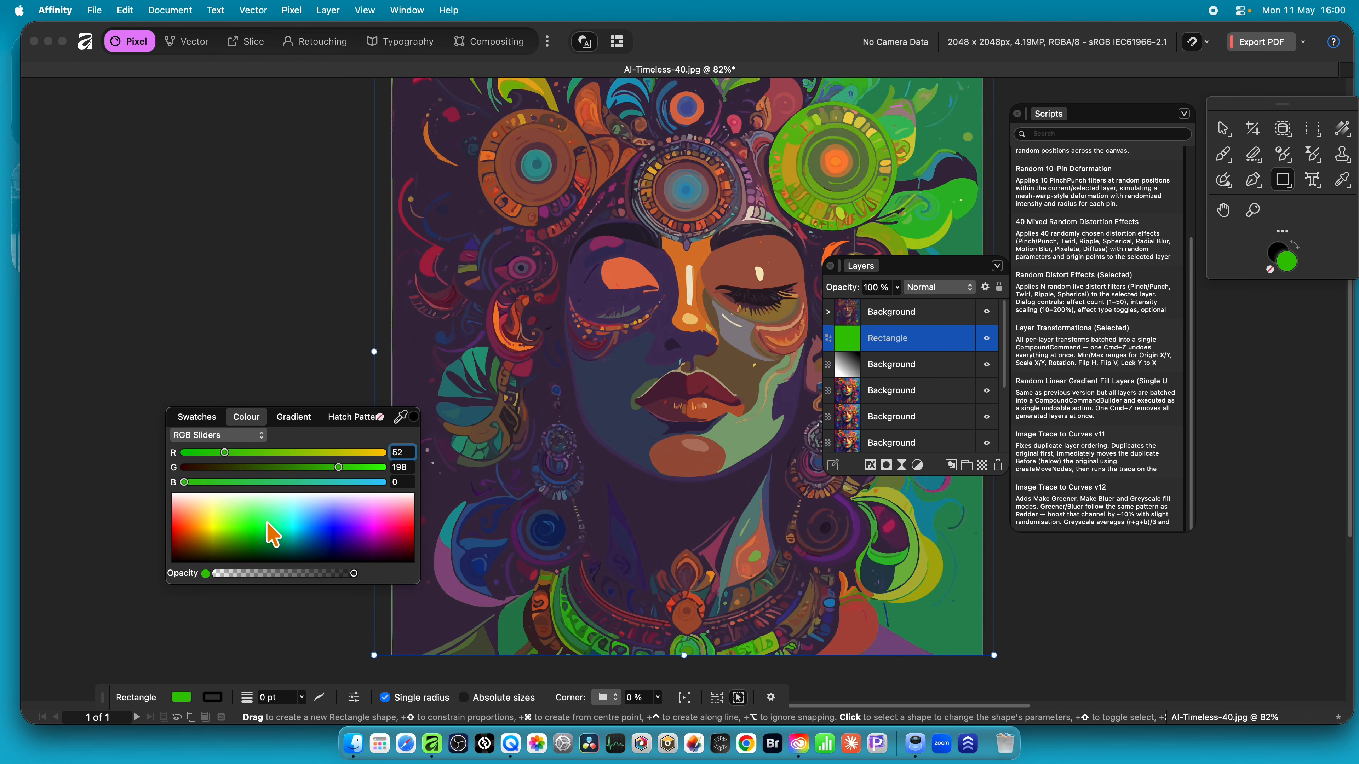
pyautogui.moveTo(273, 535); pyautogui.dragTo(294, 522)
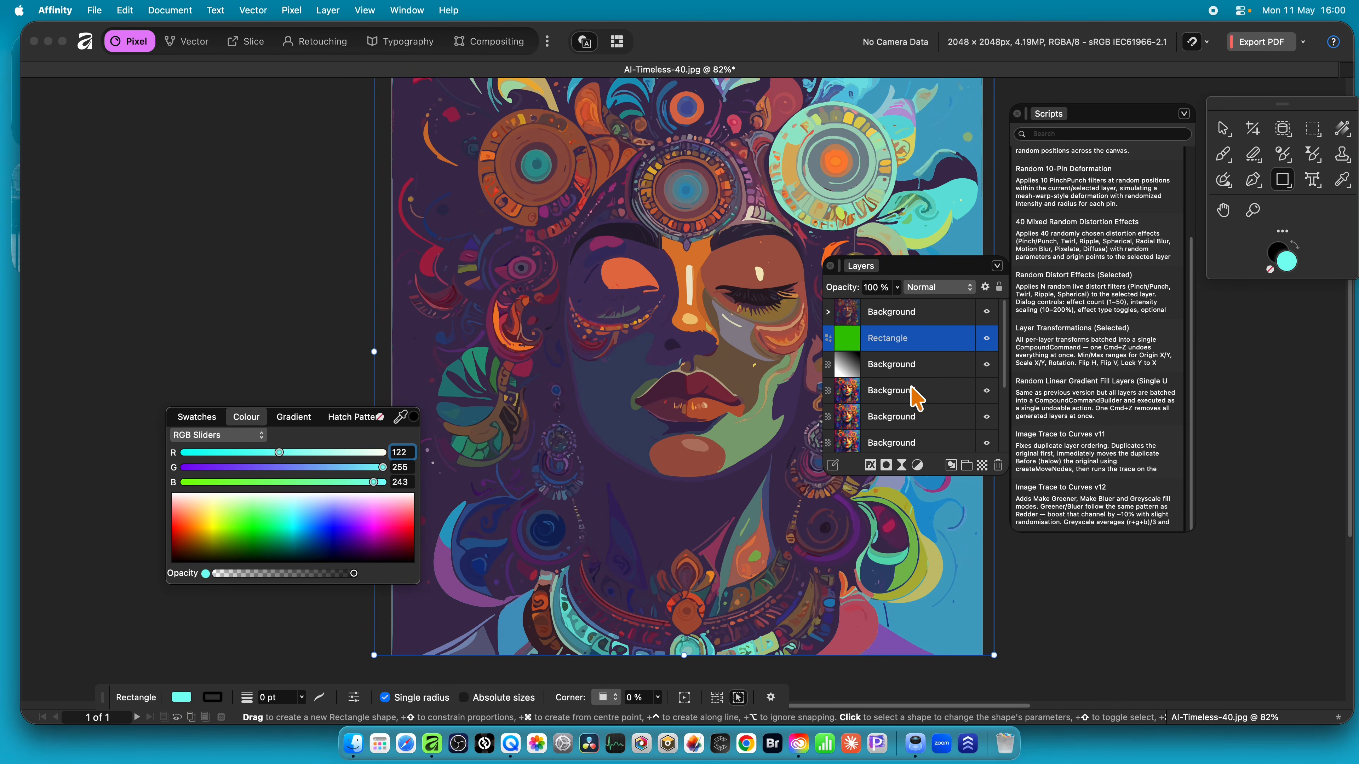
# - Try the Darken and Multiply blend modes on the traced group, and set it to Pin Light
pyautogui.click(884, 316)
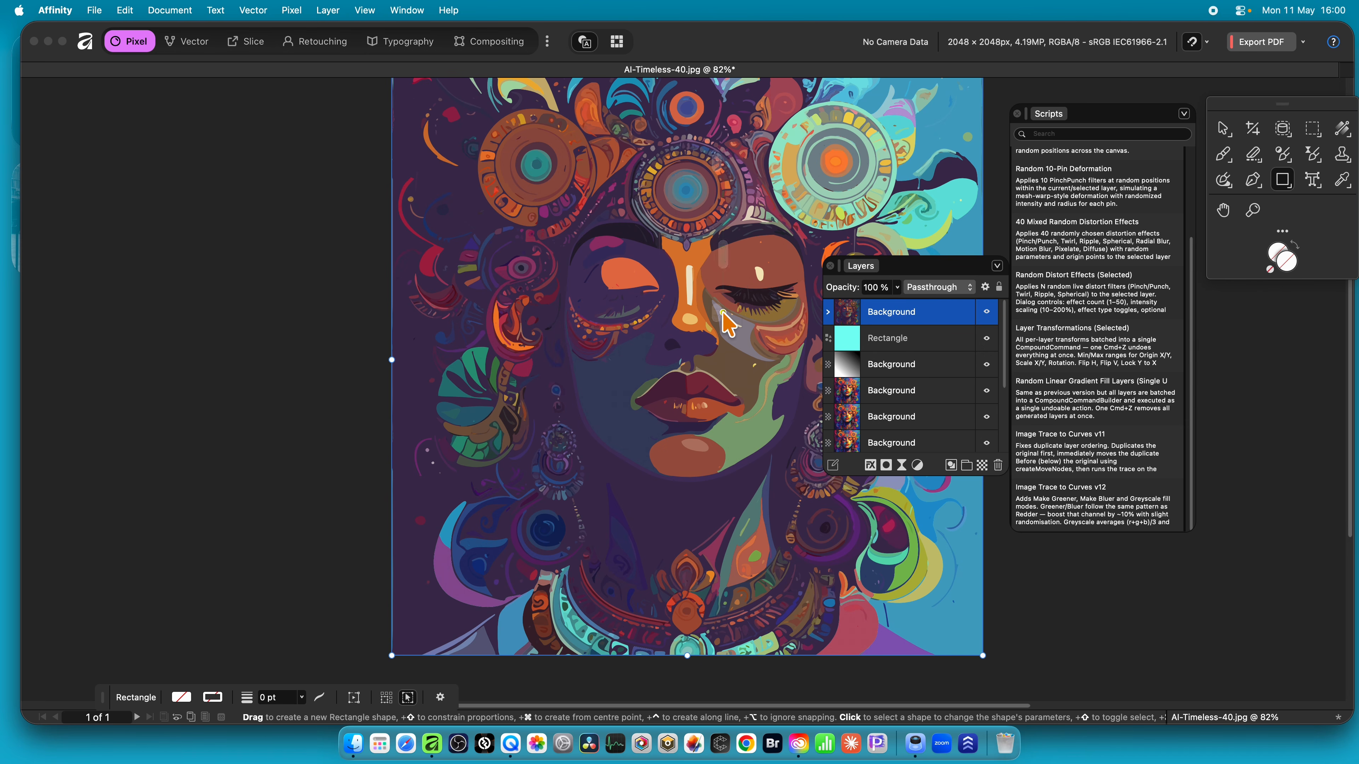
pyautogui.click(957, 288)
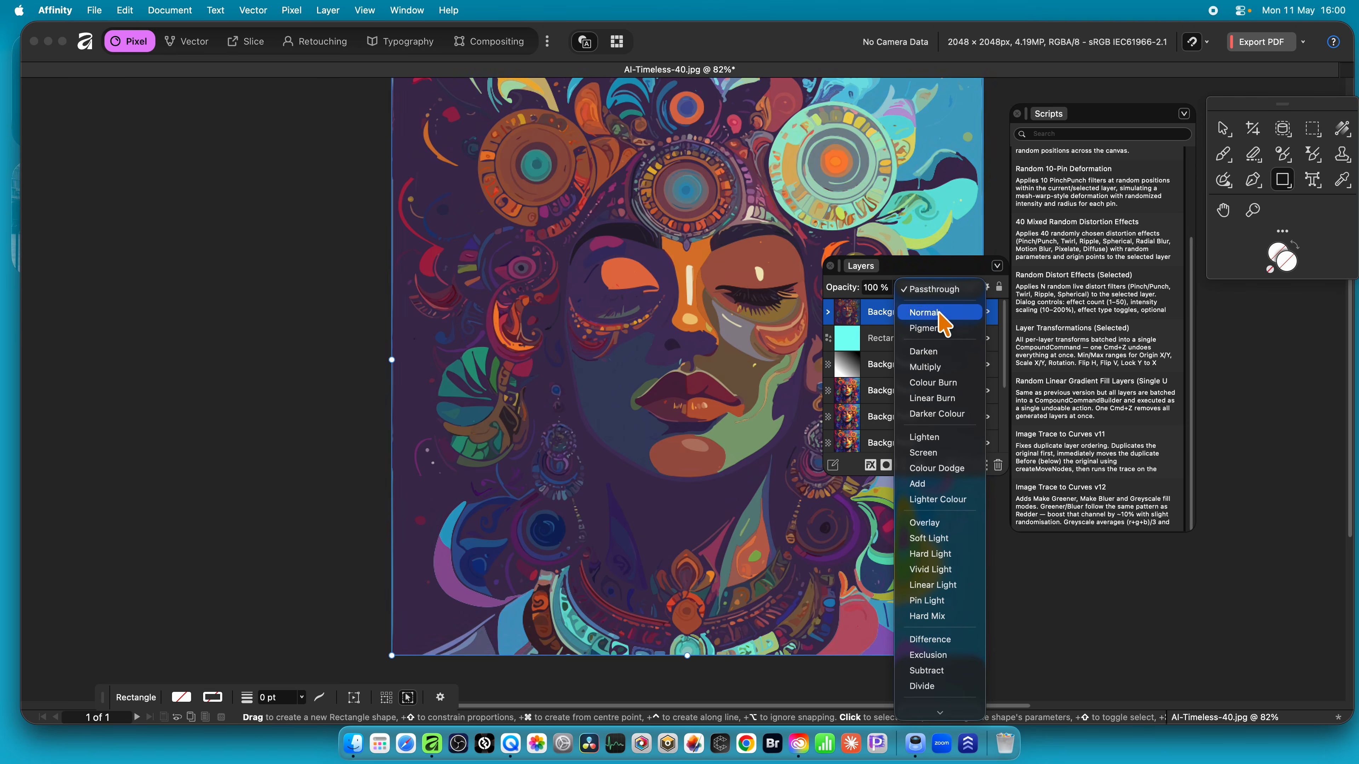
pyautogui.click(936, 352)
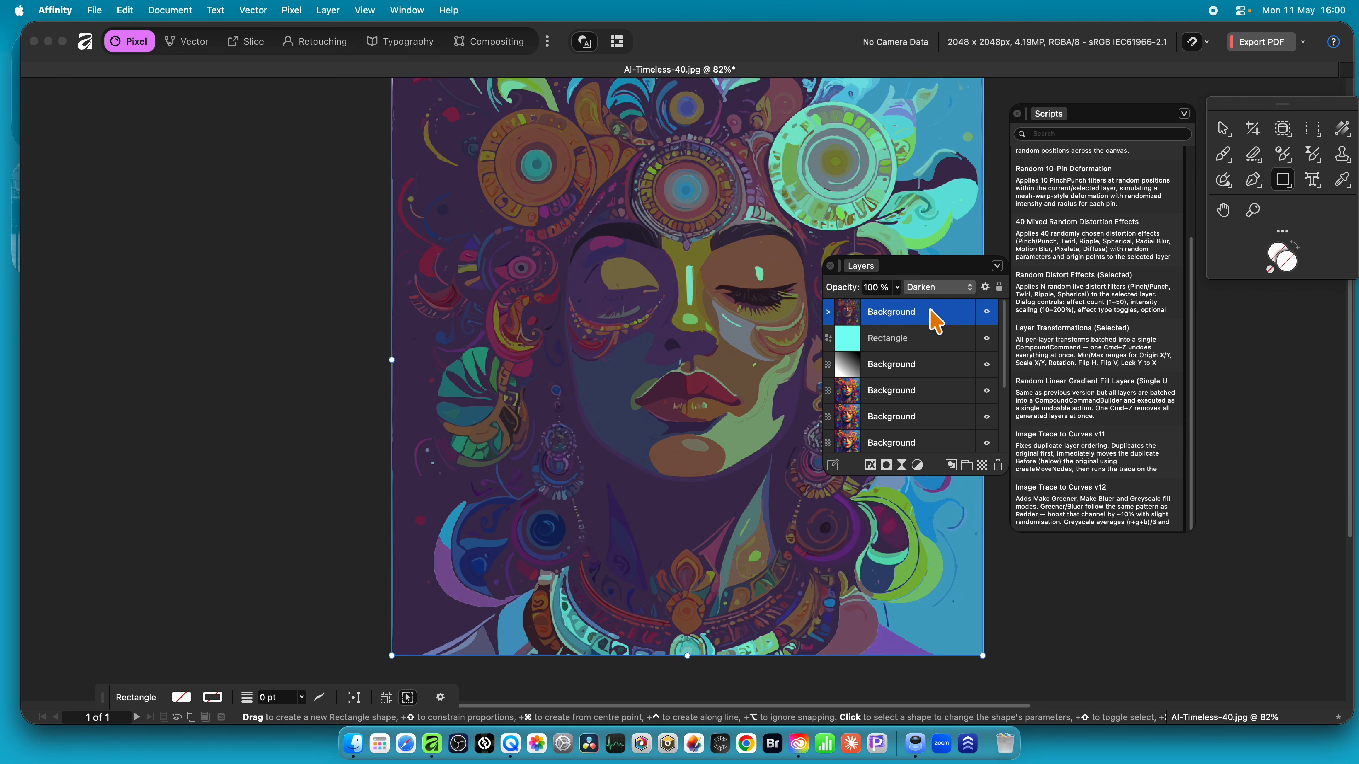
pyautogui.click(932, 292)
pyautogui.click(926, 305)
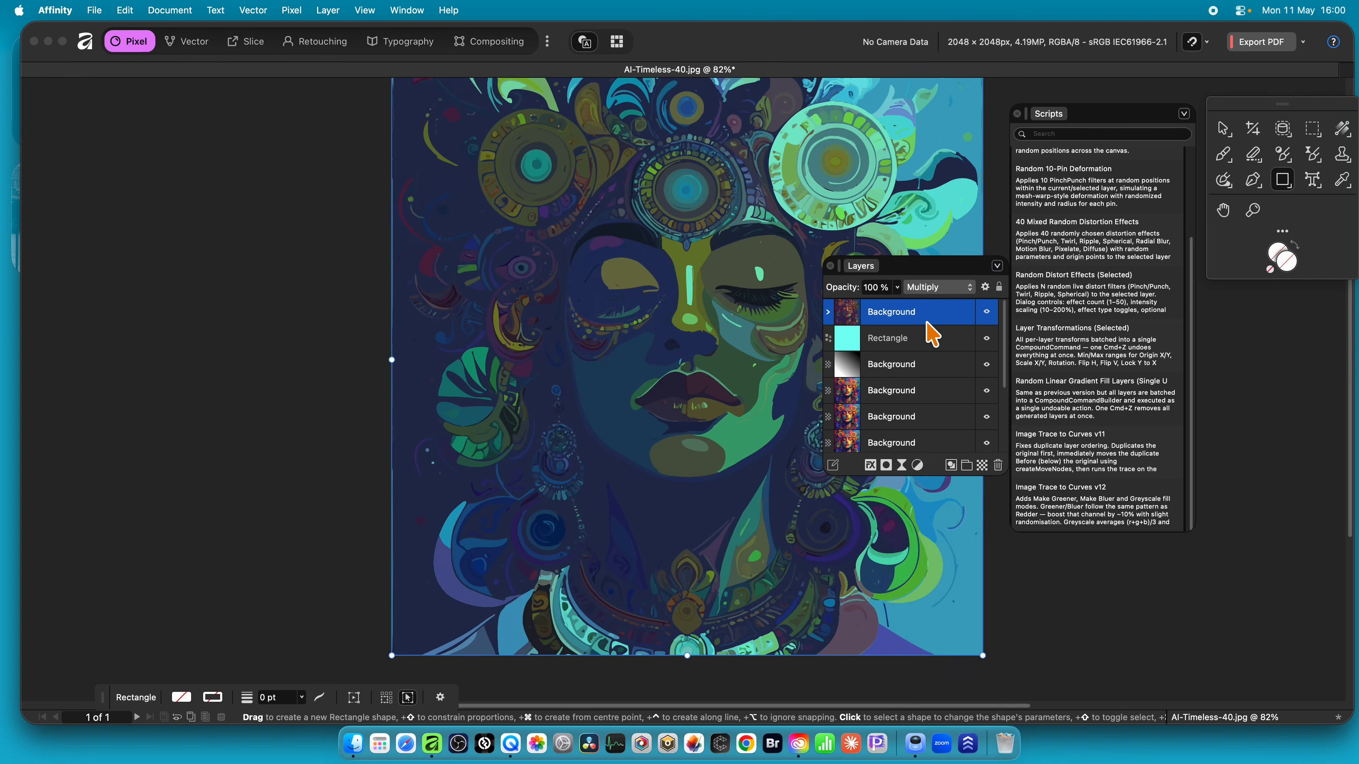
pyautogui.click(937, 292)
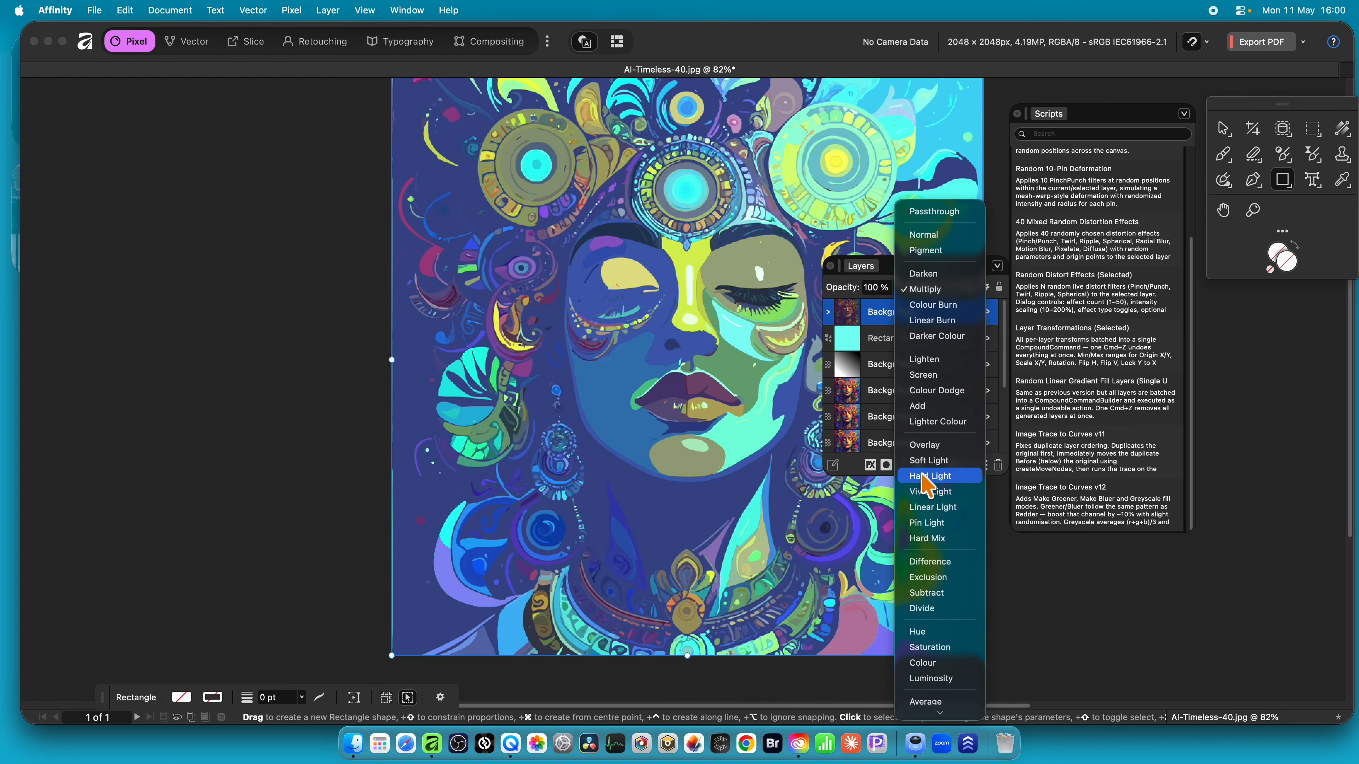
pyautogui.click(922, 524)
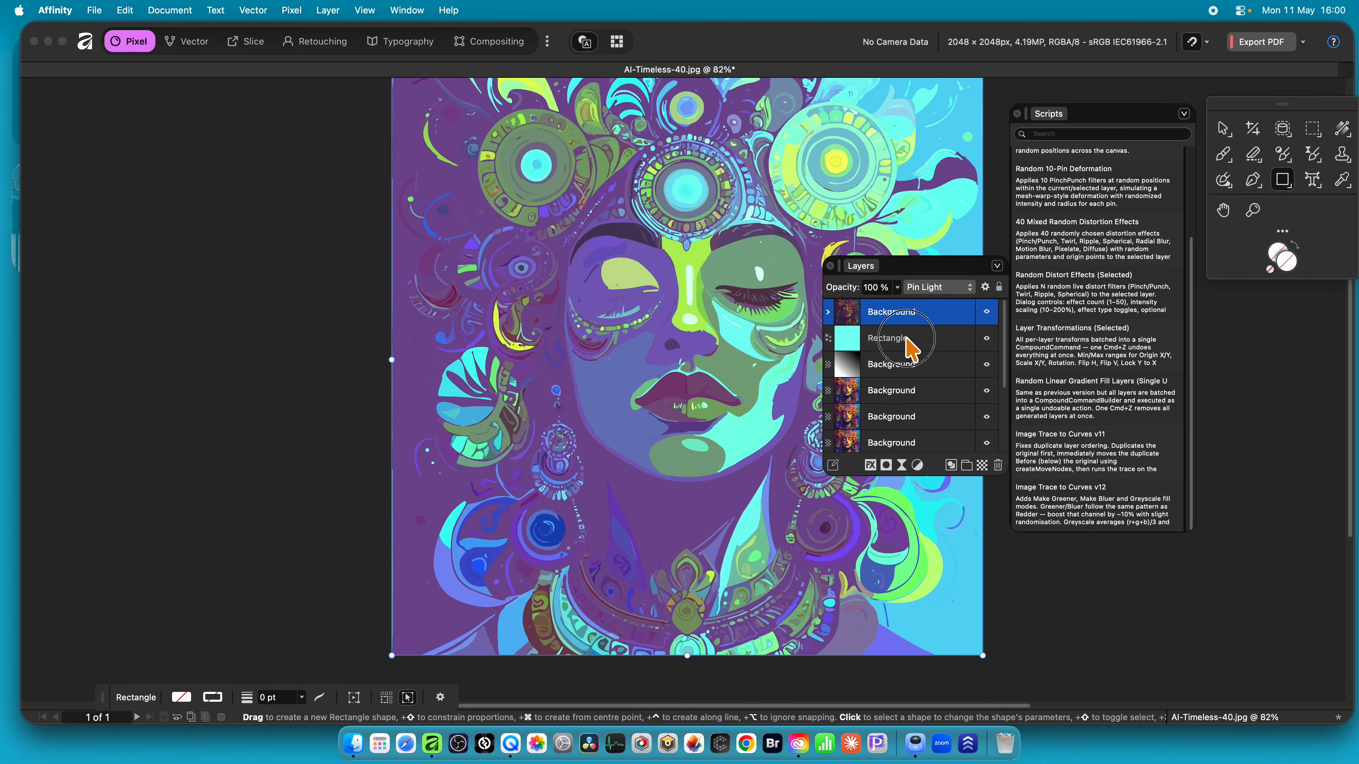
# - Delete the cyan rectangle and the gradient-filled layer beneath the traced group
pyautogui.click(921, 339)
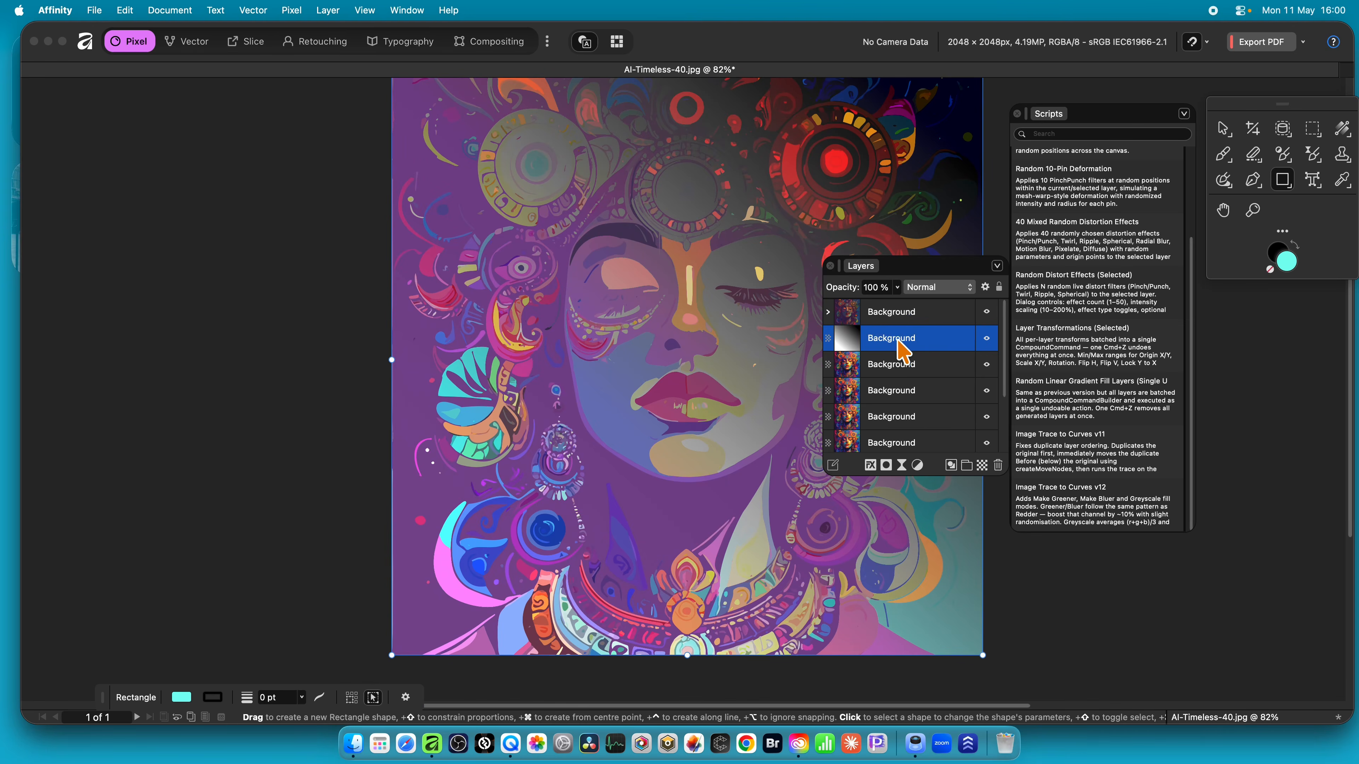
pyautogui.press('Delete')
# - Try the Difference blend mode on the traced group, and set it to Colour Dodge
pyautogui.click(941, 313)
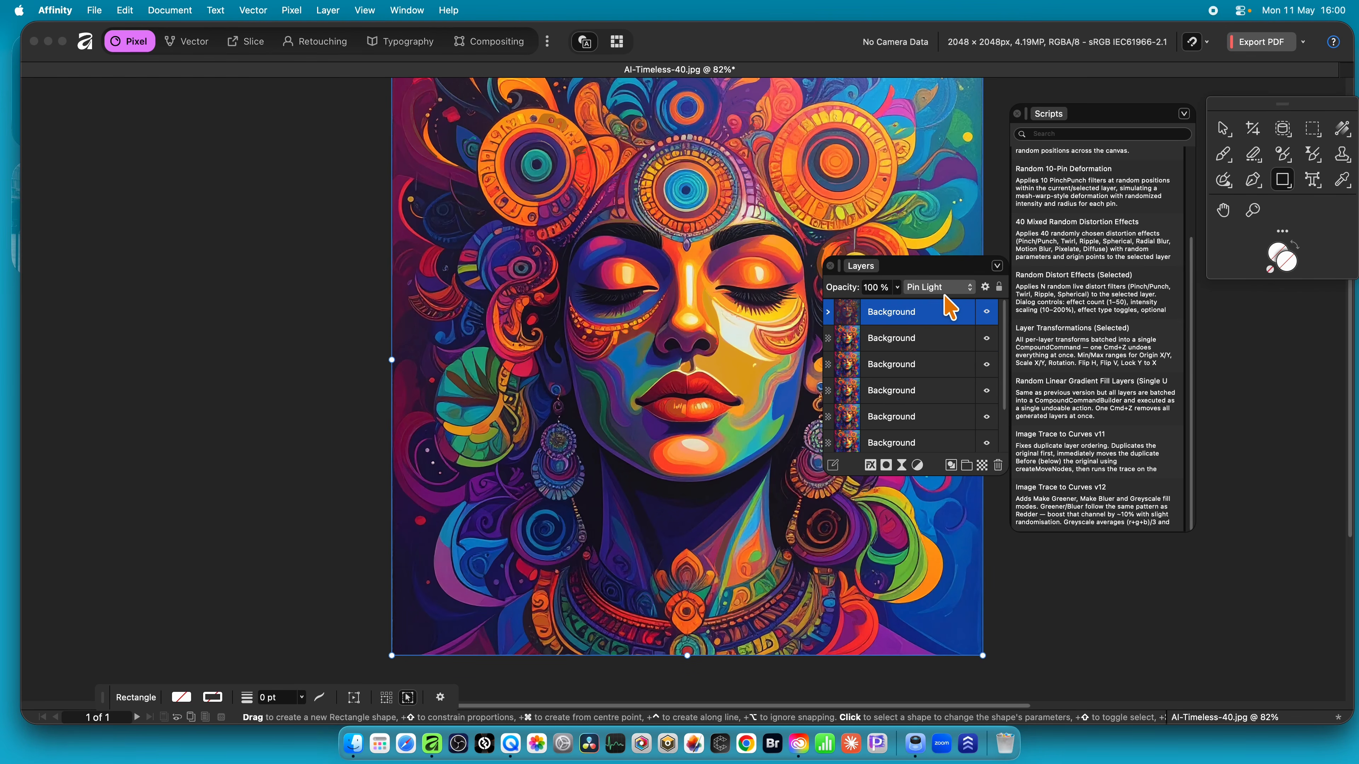
pyautogui.click(944, 287)
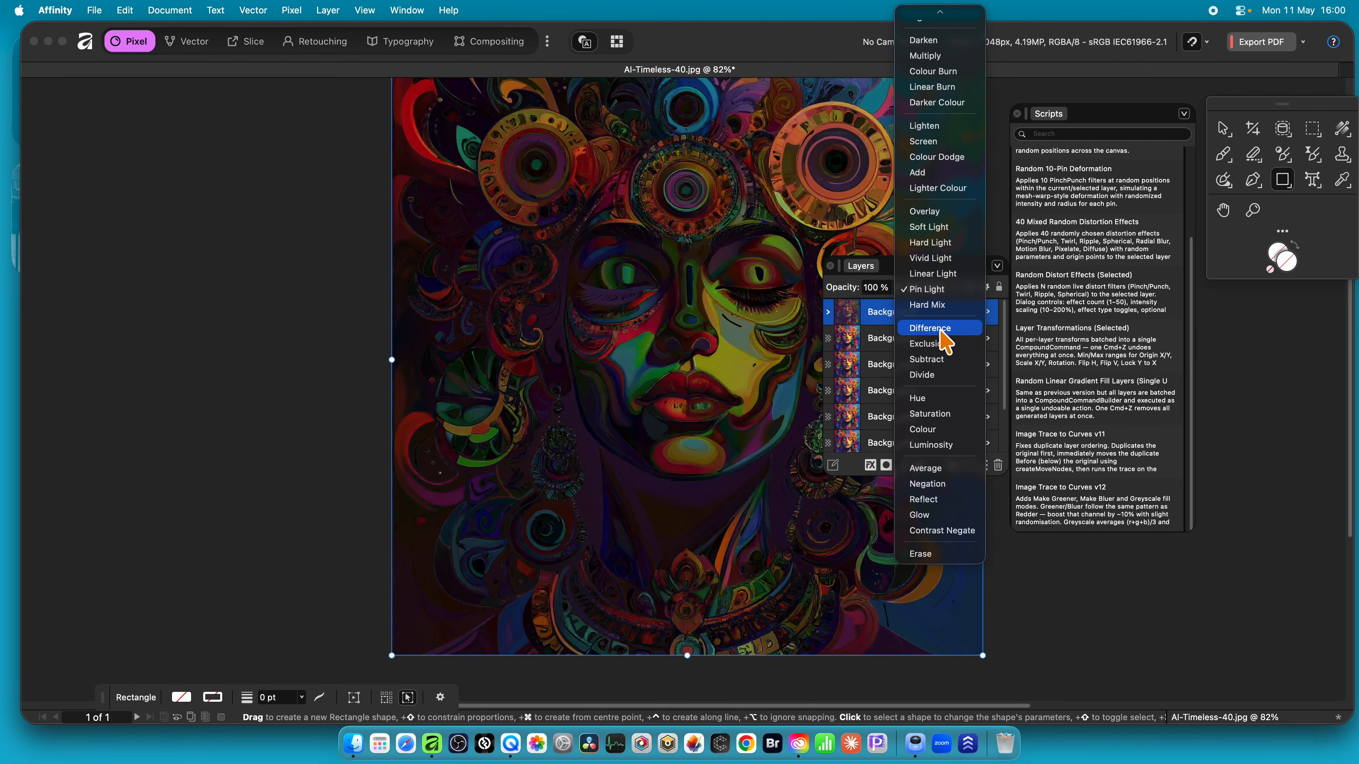
pyautogui.click(941, 330)
pyautogui.click(942, 289)
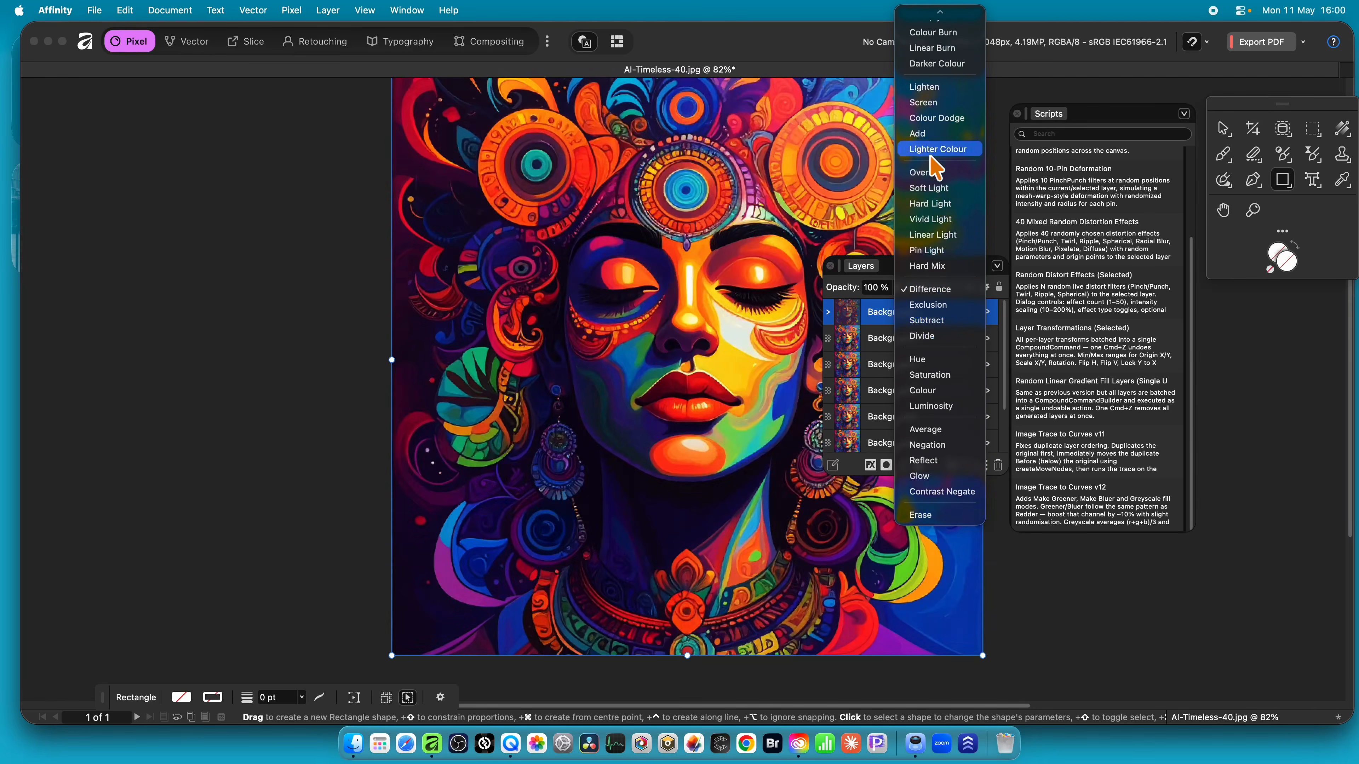
pyautogui.click(936, 118)
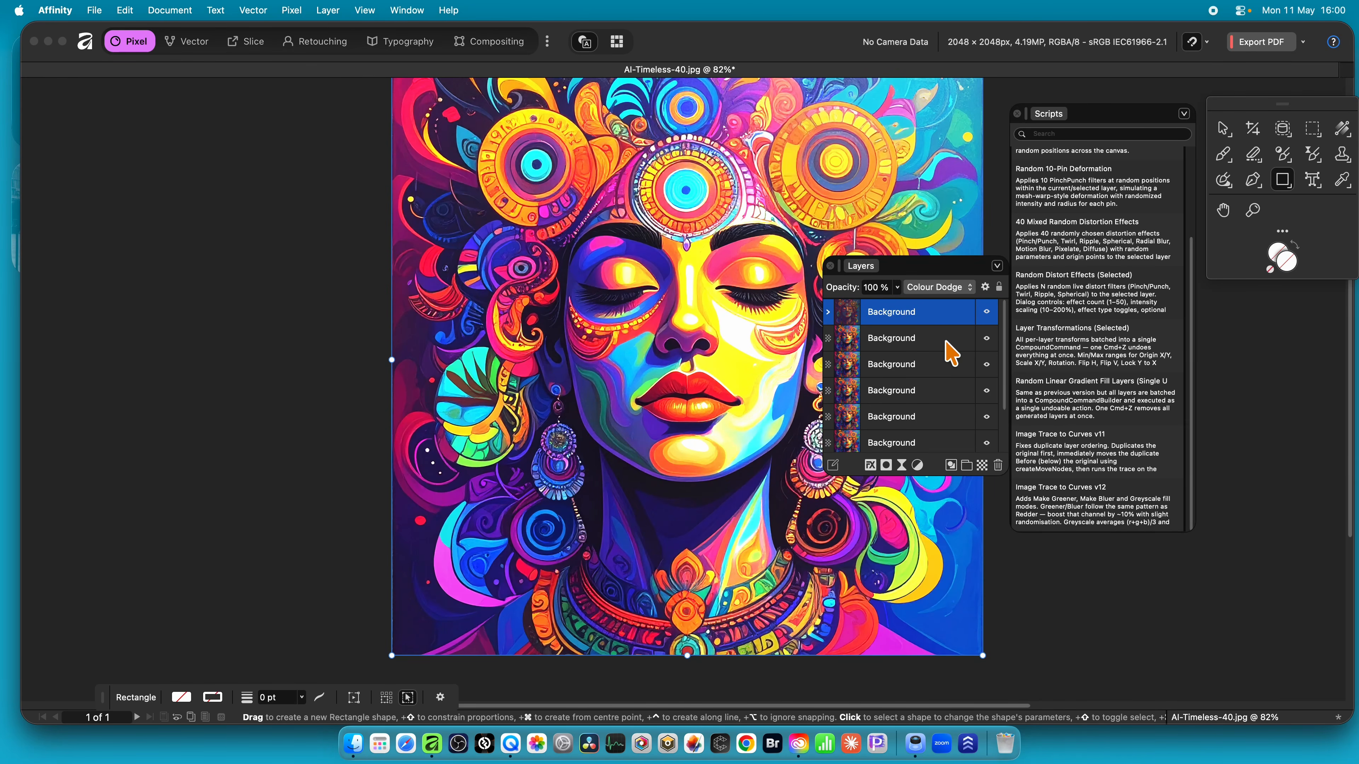
# - Delete the traced group and the surplus Background copies, keeping a single Background layer
pyautogui.click(997, 466)
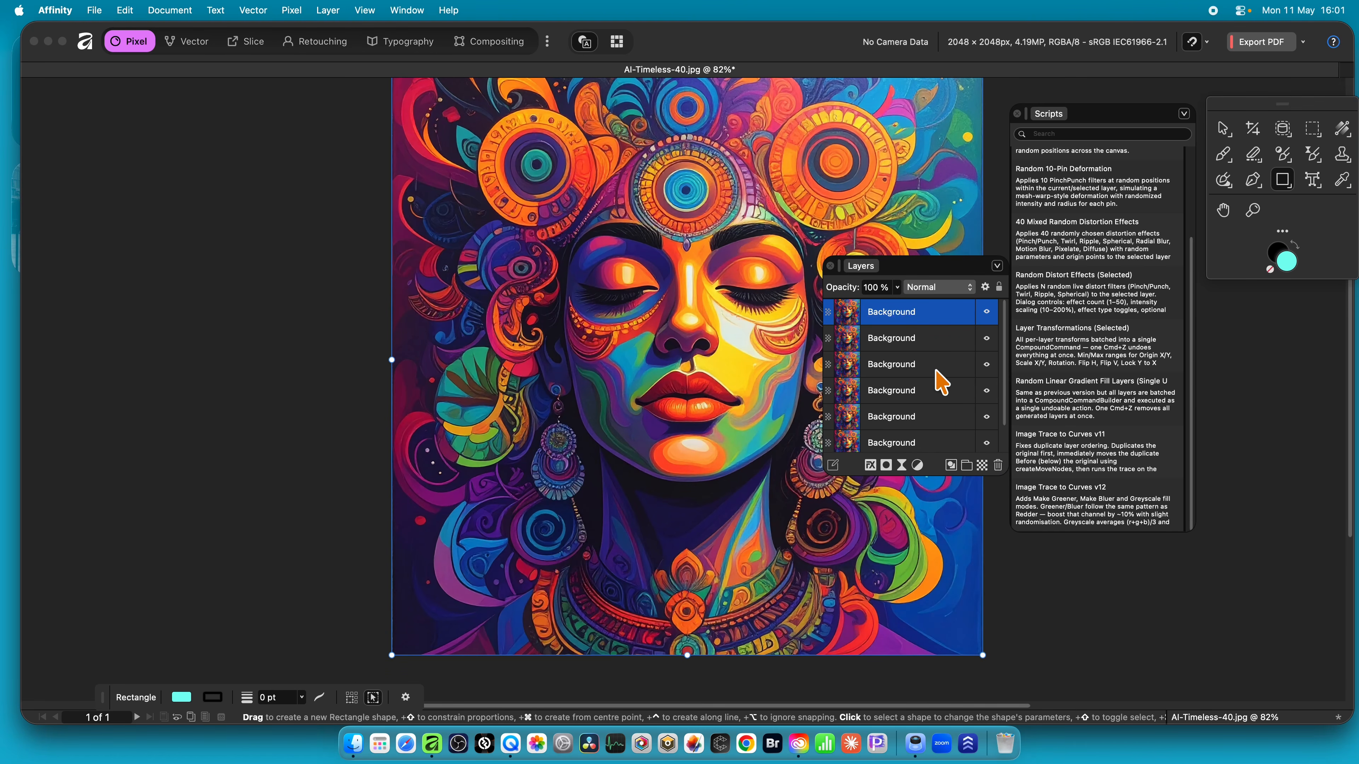
pyautogui.click(883, 316)
pyautogui.click(998, 465)
pyautogui.click(998, 465)
pyautogui.click(998, 465)
pyautogui.click(998, 465)
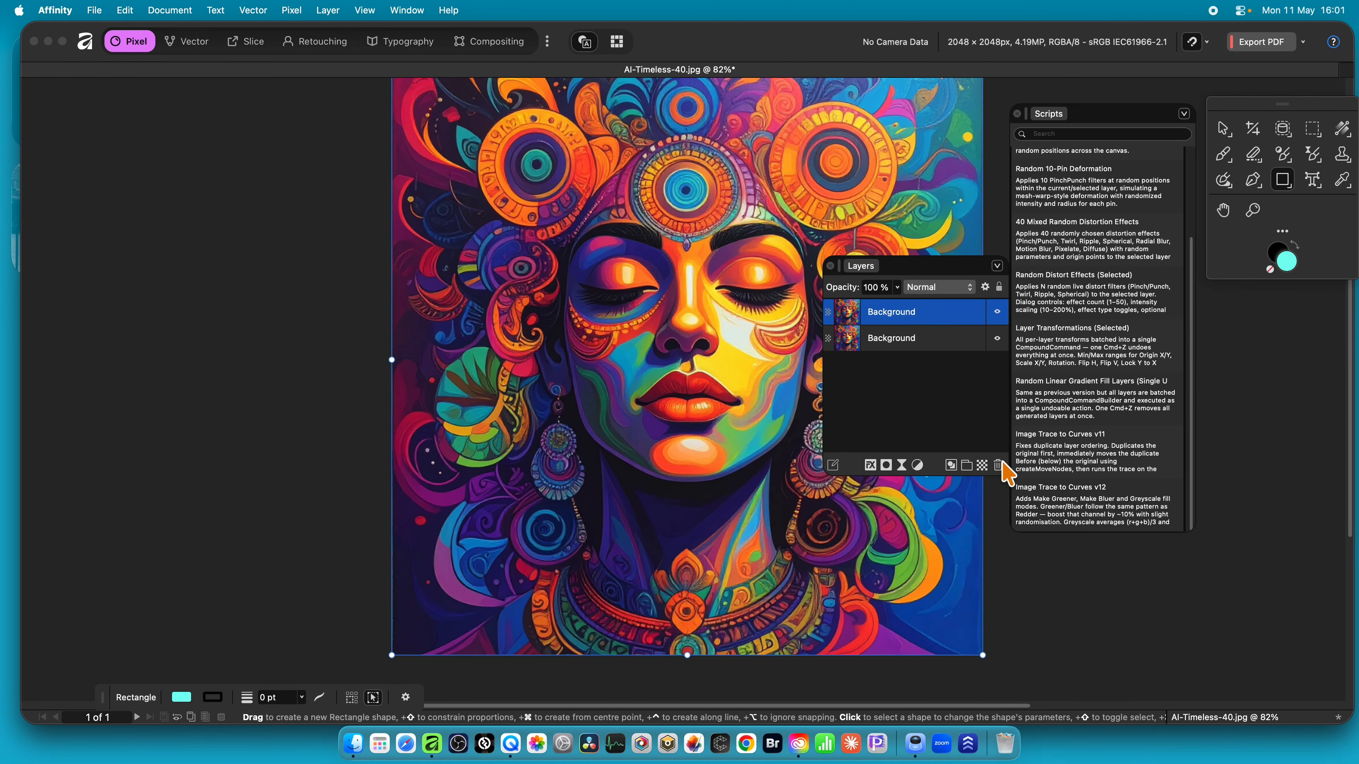
pyautogui.click(998, 465)
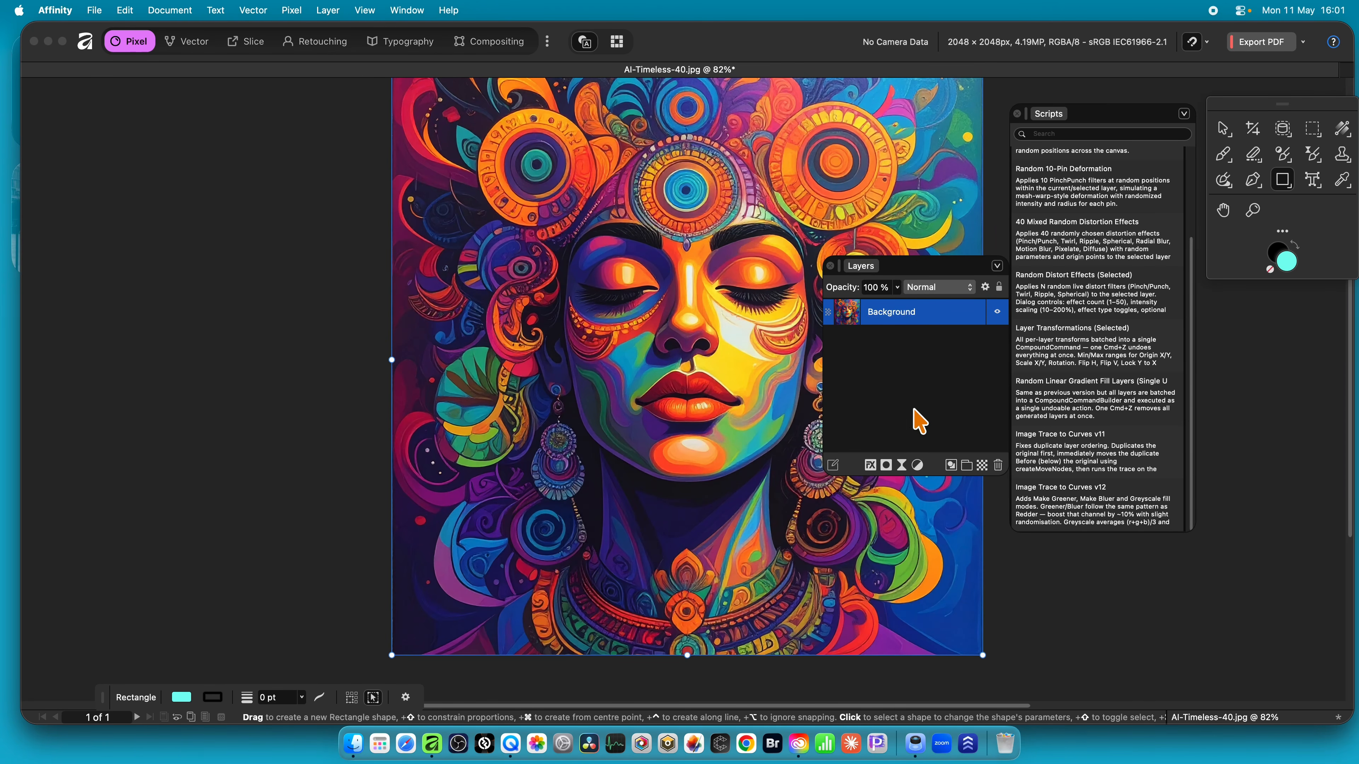
# - Run Image Trace to Curves v12 on the Background layer with horizontal shift -5 to 5 pt and vertical shift -10 to 10 pt
pyautogui.doubleClick(1086, 514)
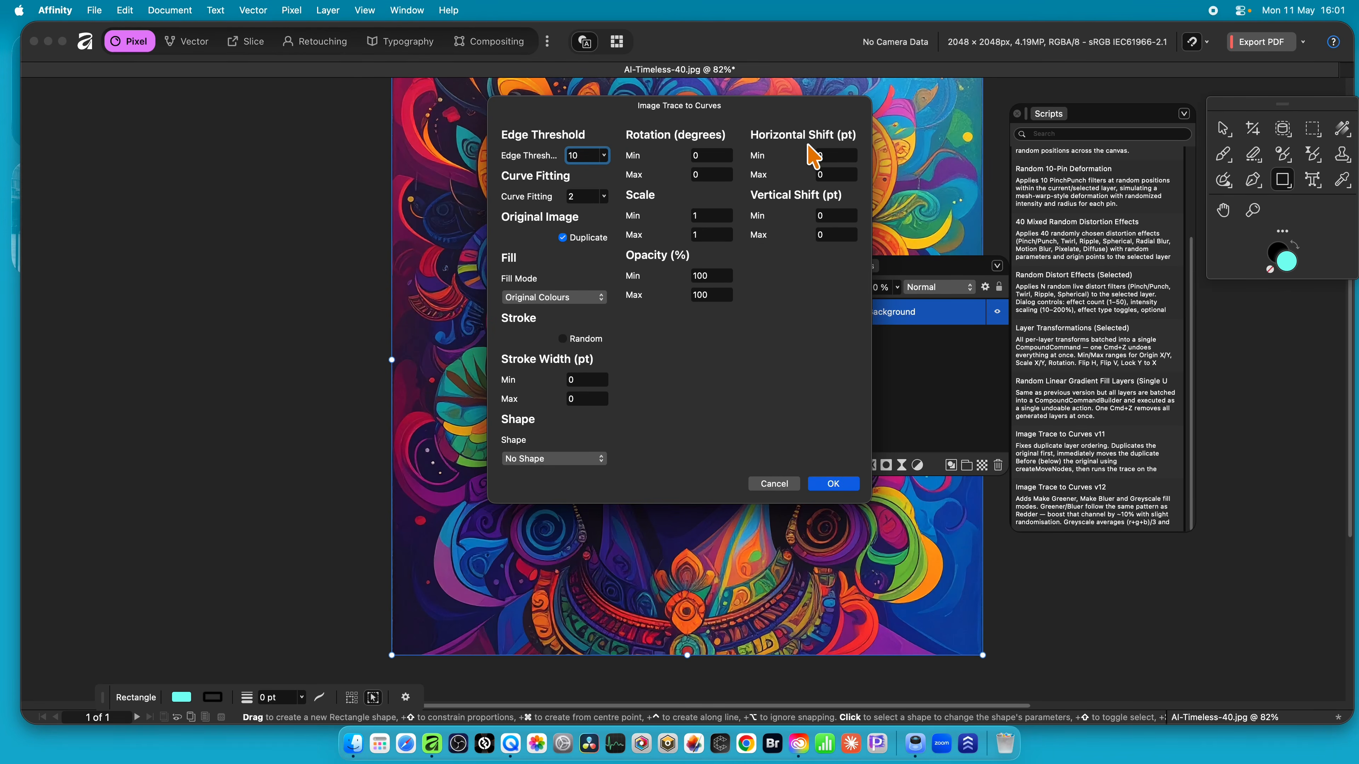
pyautogui.click(834, 155)
pyautogui.press('Tab')
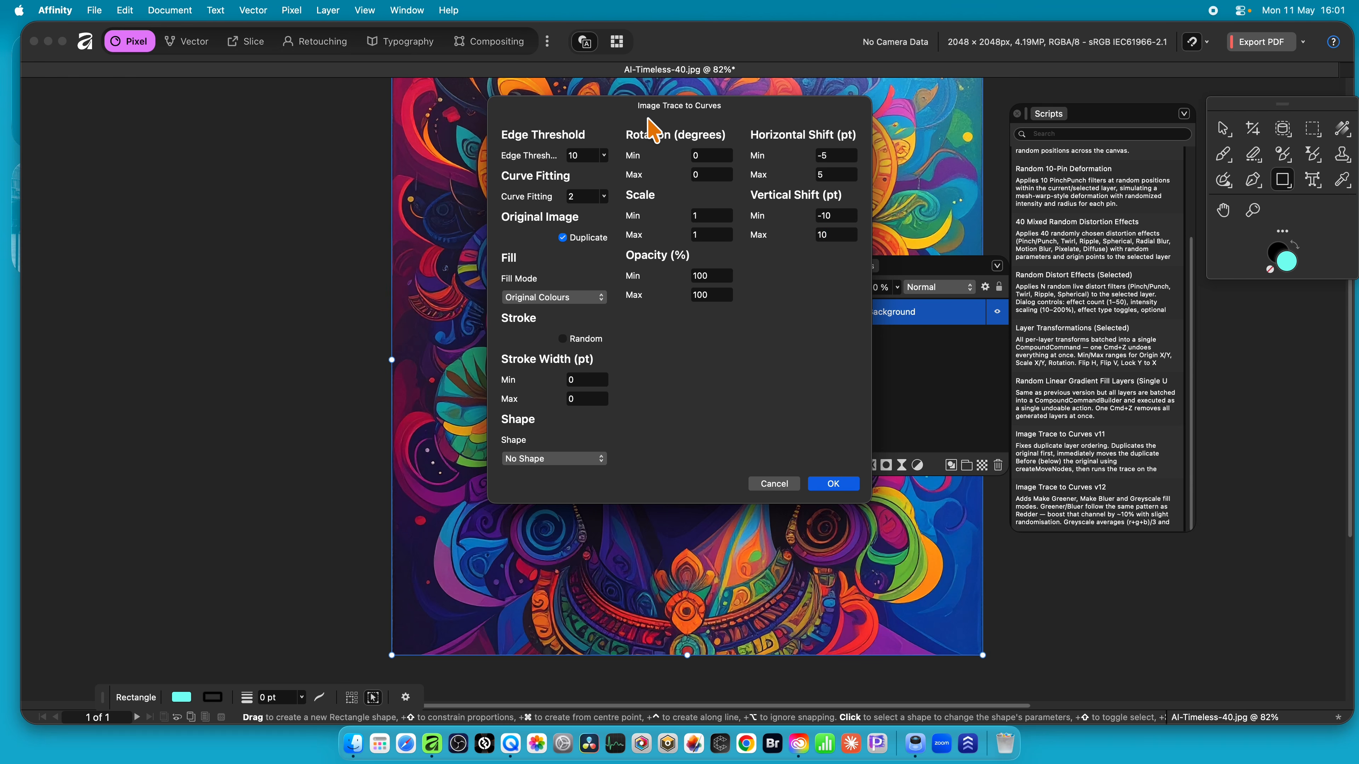
pyautogui.click(835, 482)
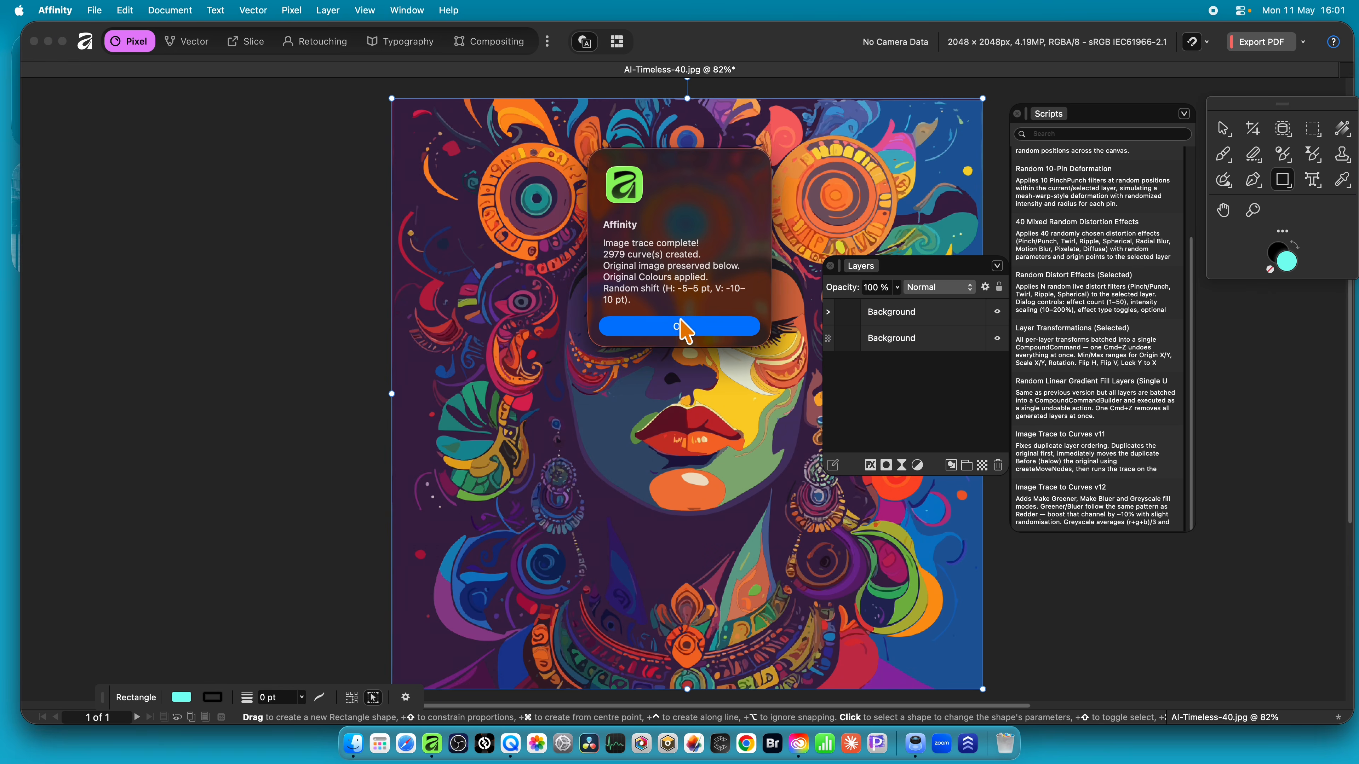
pyautogui.click(683, 328)
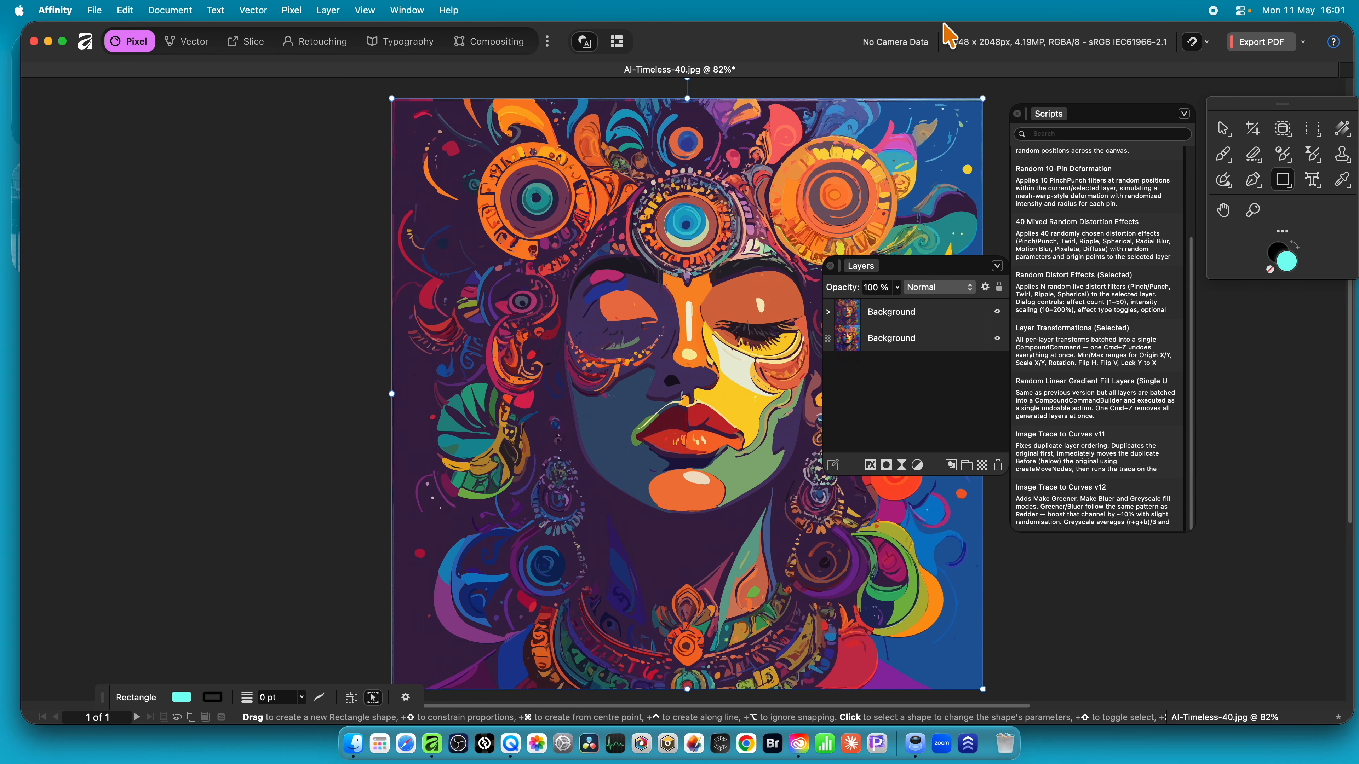
# - Hide the Background image beneath the traced group to inspect the gaps between shifted curves, and show it again
pyautogui.click(928, 346)
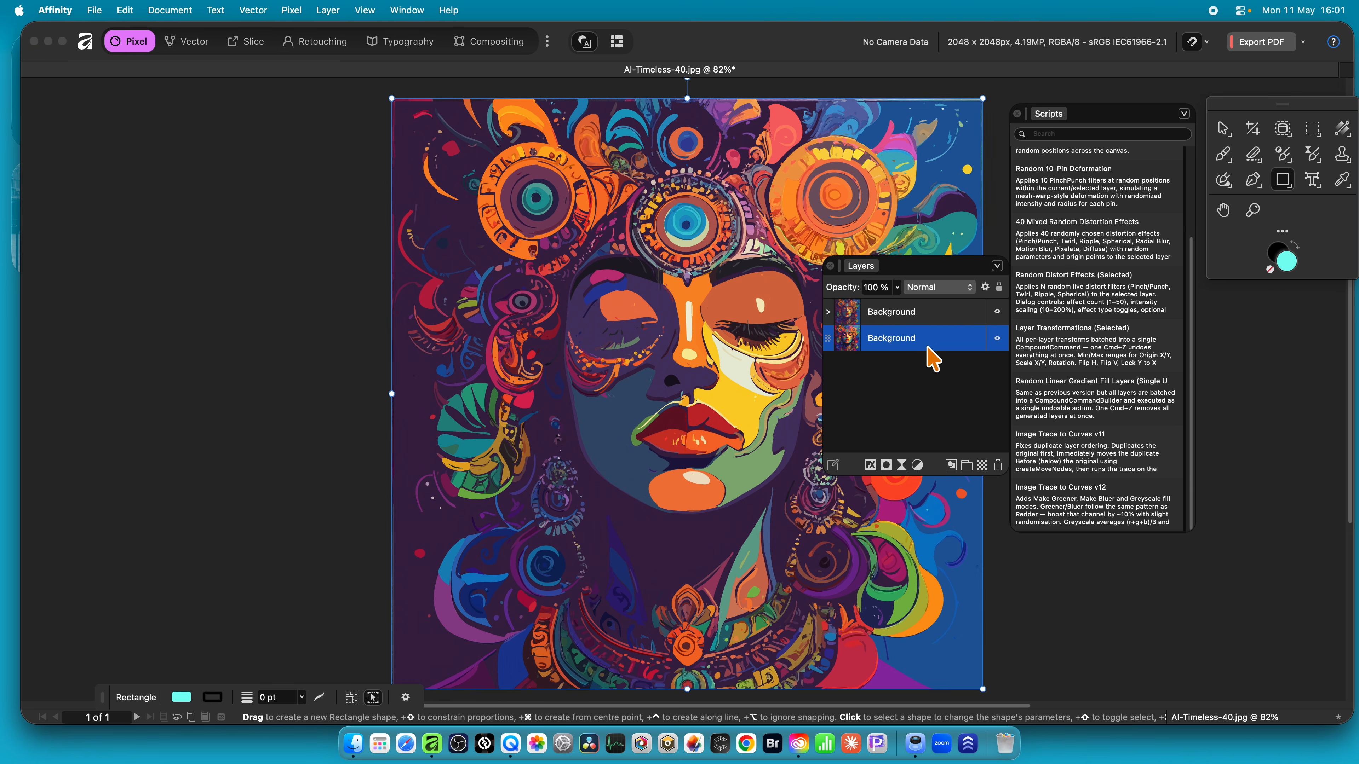
pyautogui.click(1000, 339)
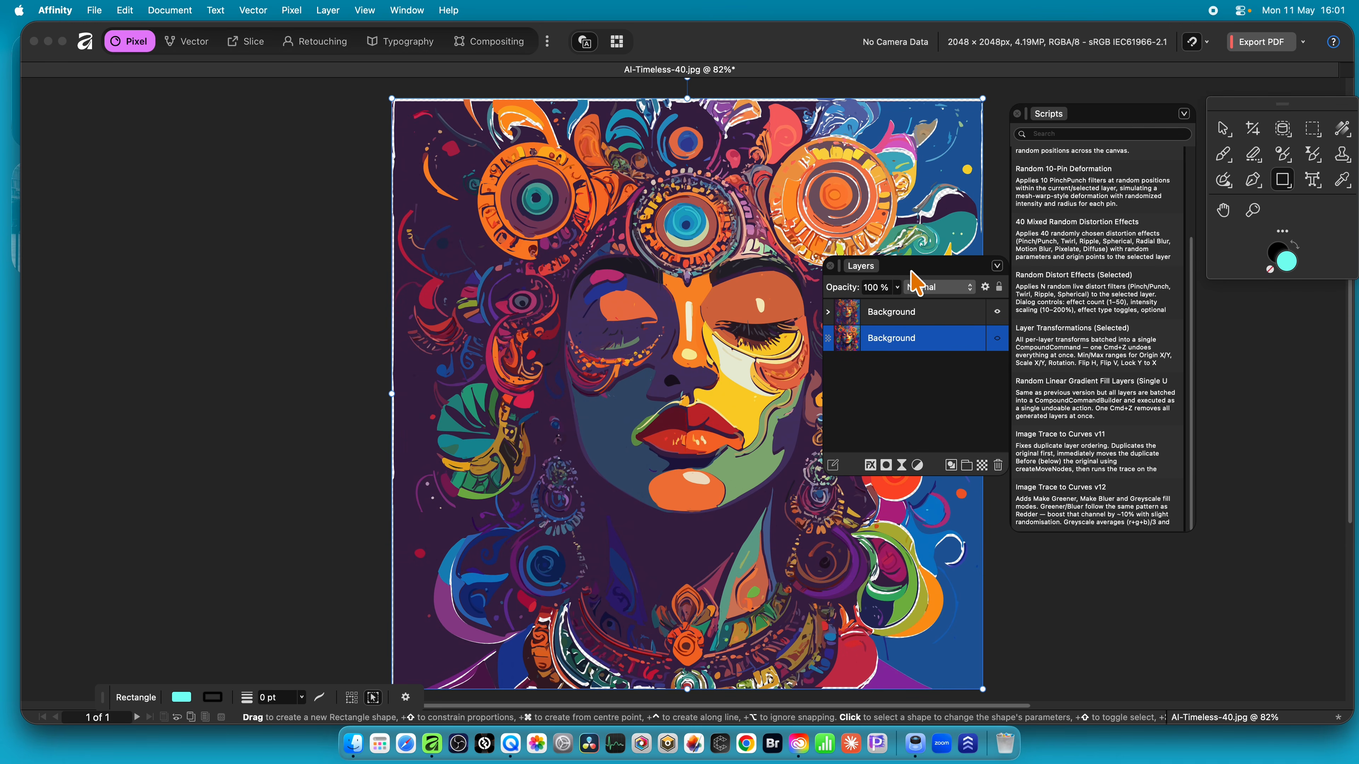
pyautogui.moveTo(912, 276); pyautogui.dragTo(256, 190)
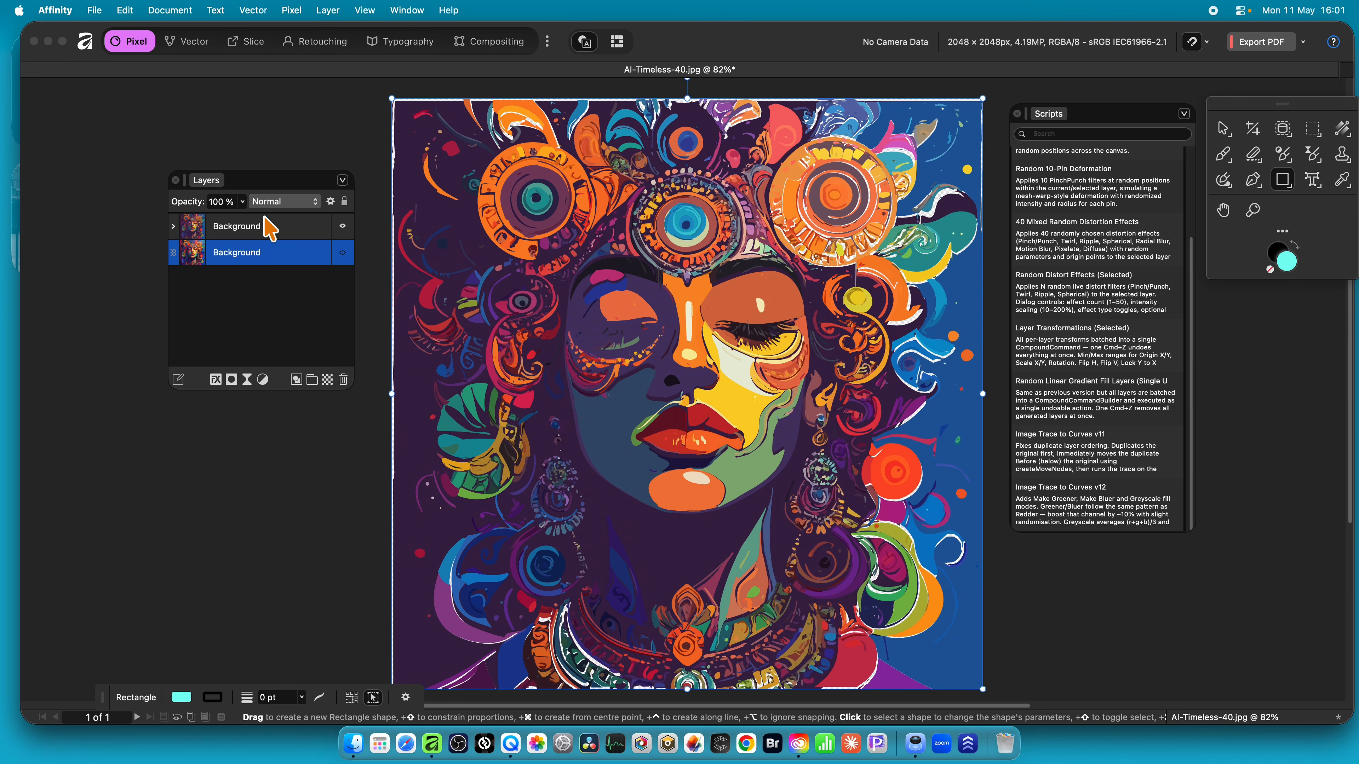
pyautogui.click(336, 253)
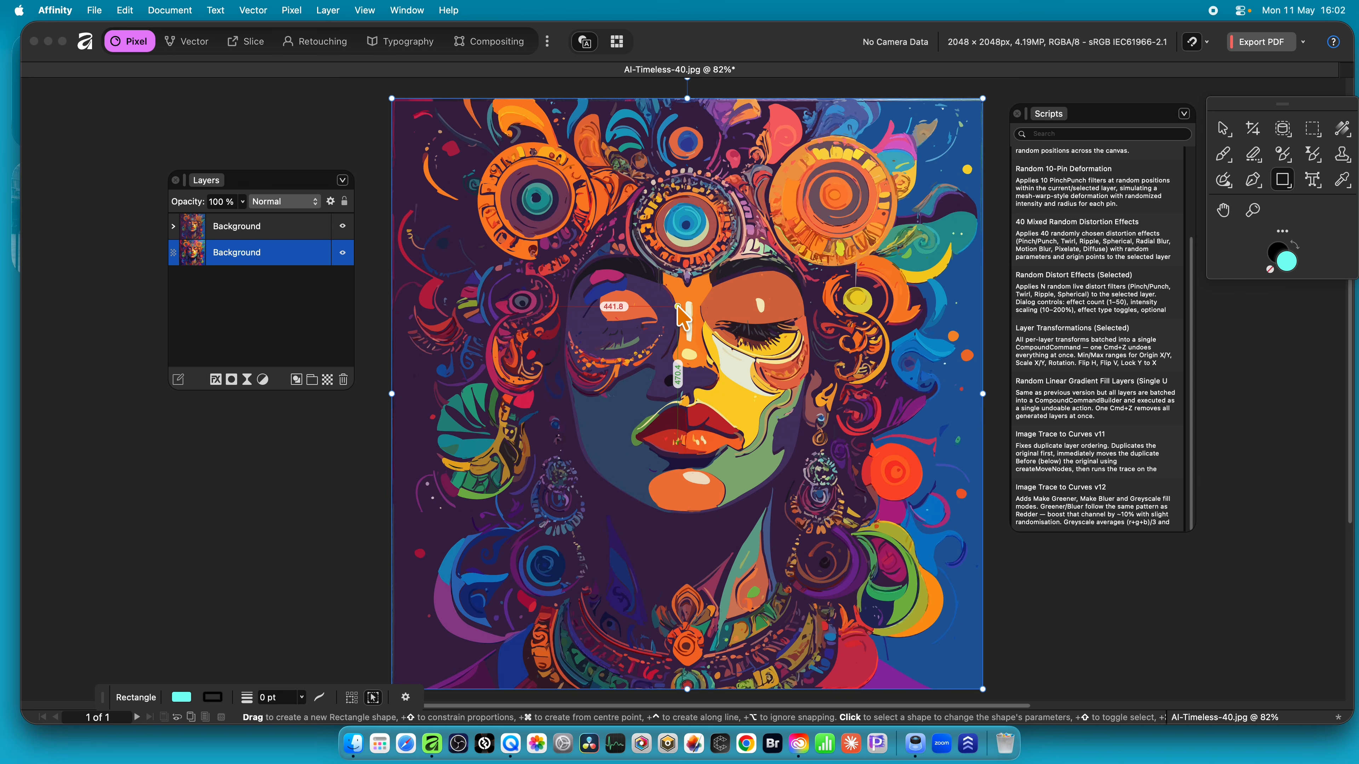
# - Select all curves inside the traced group and apply a 3D layer effect with a 22.5 px radius
pyautogui.click(252, 229)
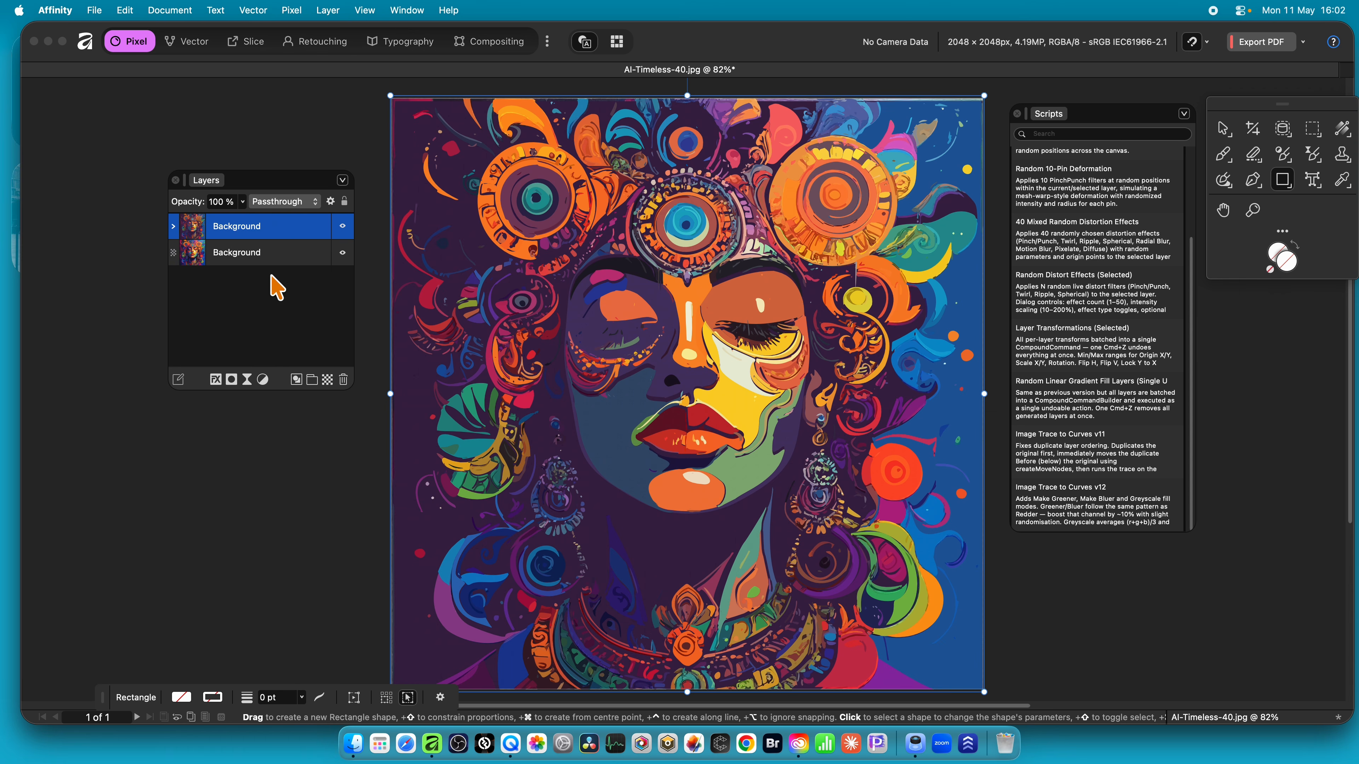
pyautogui.click(172, 226)
pyautogui.click(264, 250)
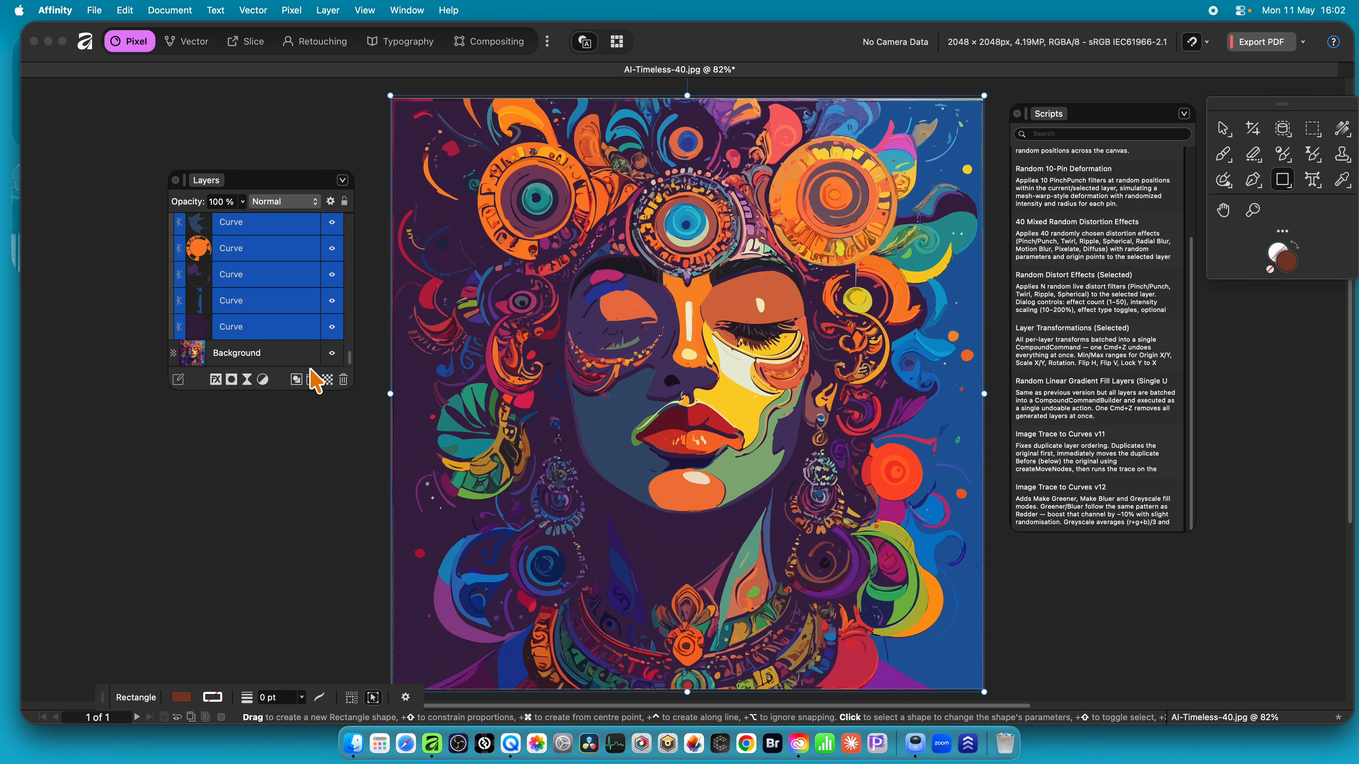
pyautogui.click(216, 380)
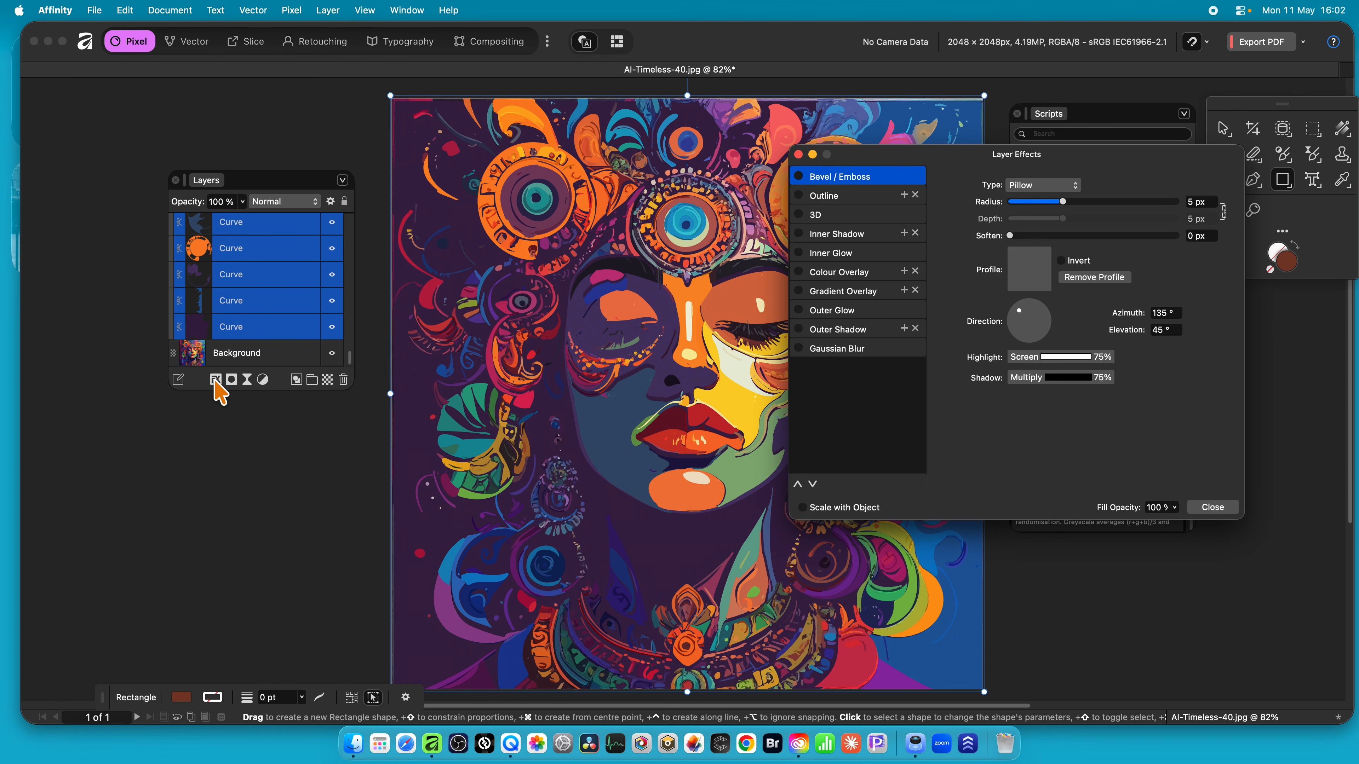
pyautogui.click(798, 215)
pyautogui.click(813, 217)
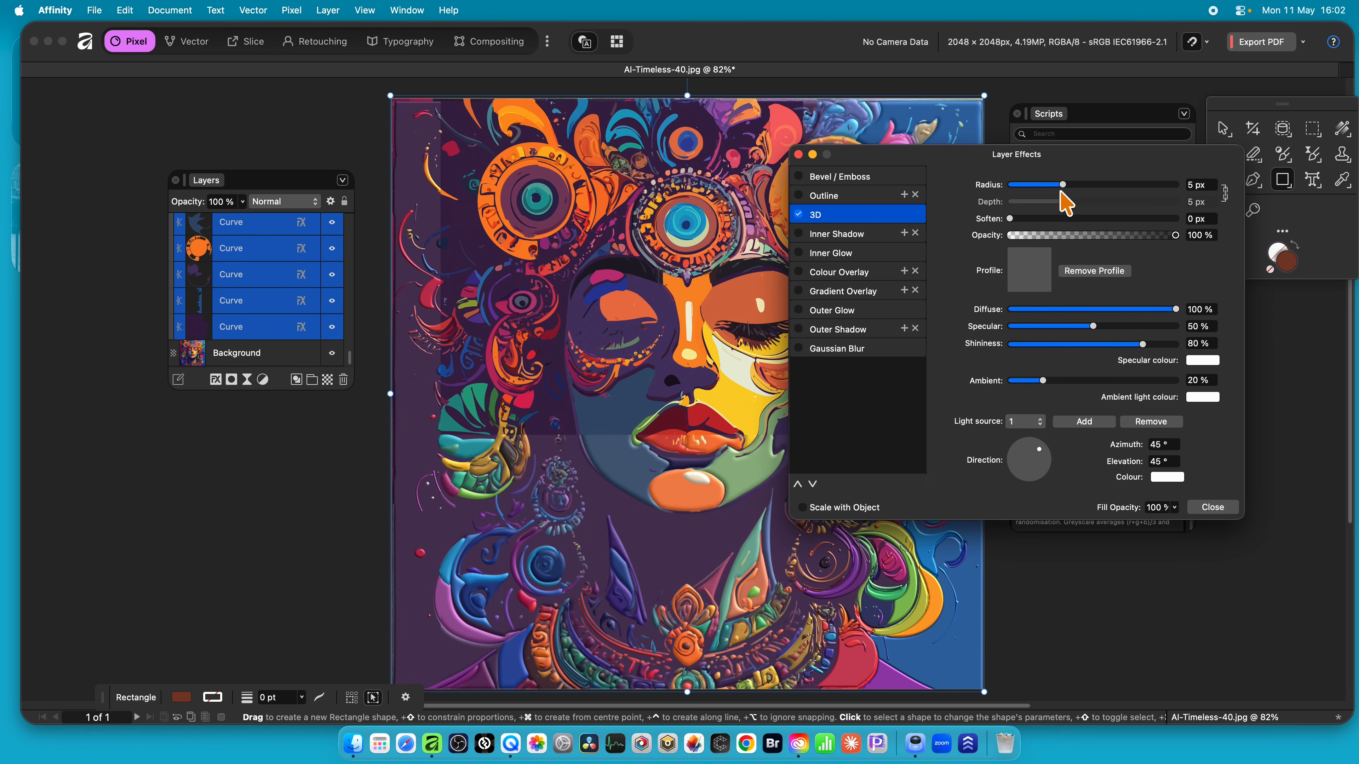
pyautogui.moveTo(1100, 187); pyautogui.dragTo(1105, 186)
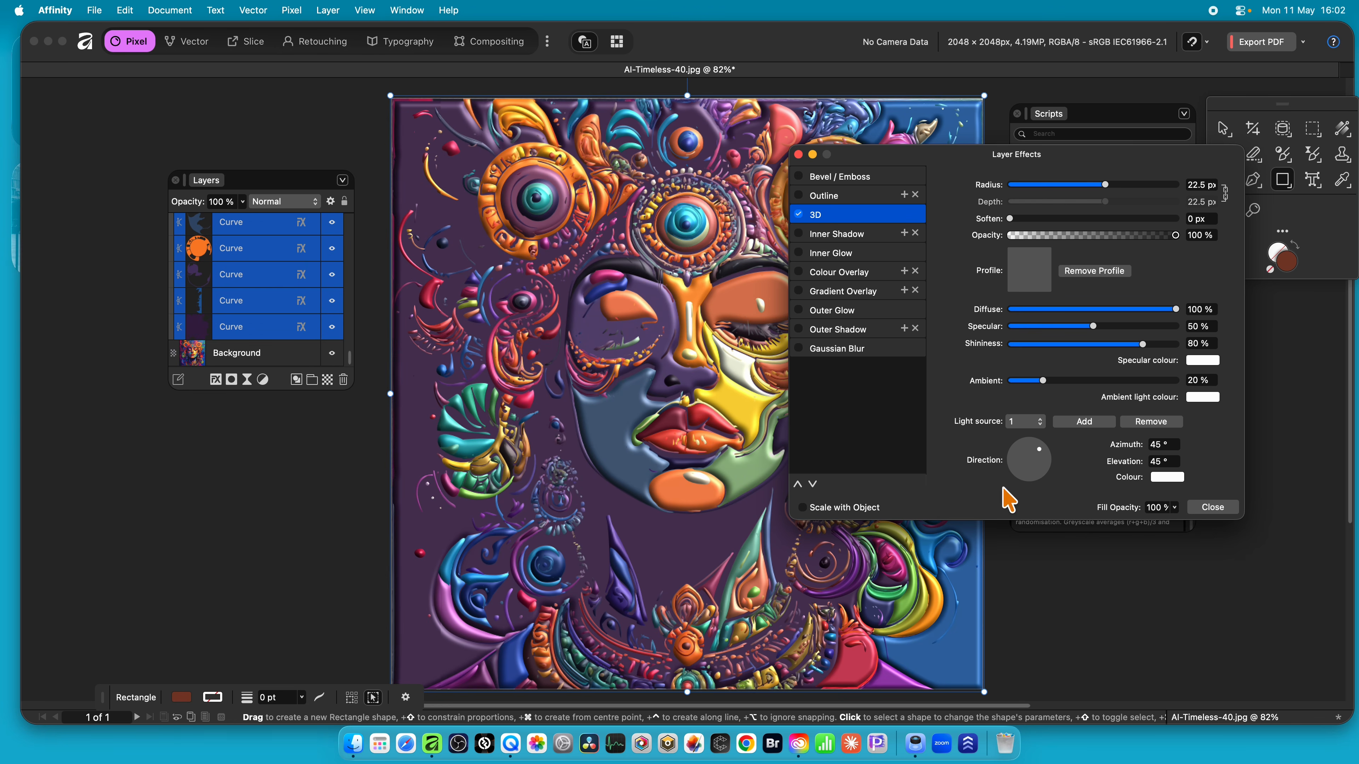
# - Add an Outer Shadow effect to the selected curves with radius 6.5 px, offset 7.2 px and intensity 46%
pyautogui.click(850, 330)
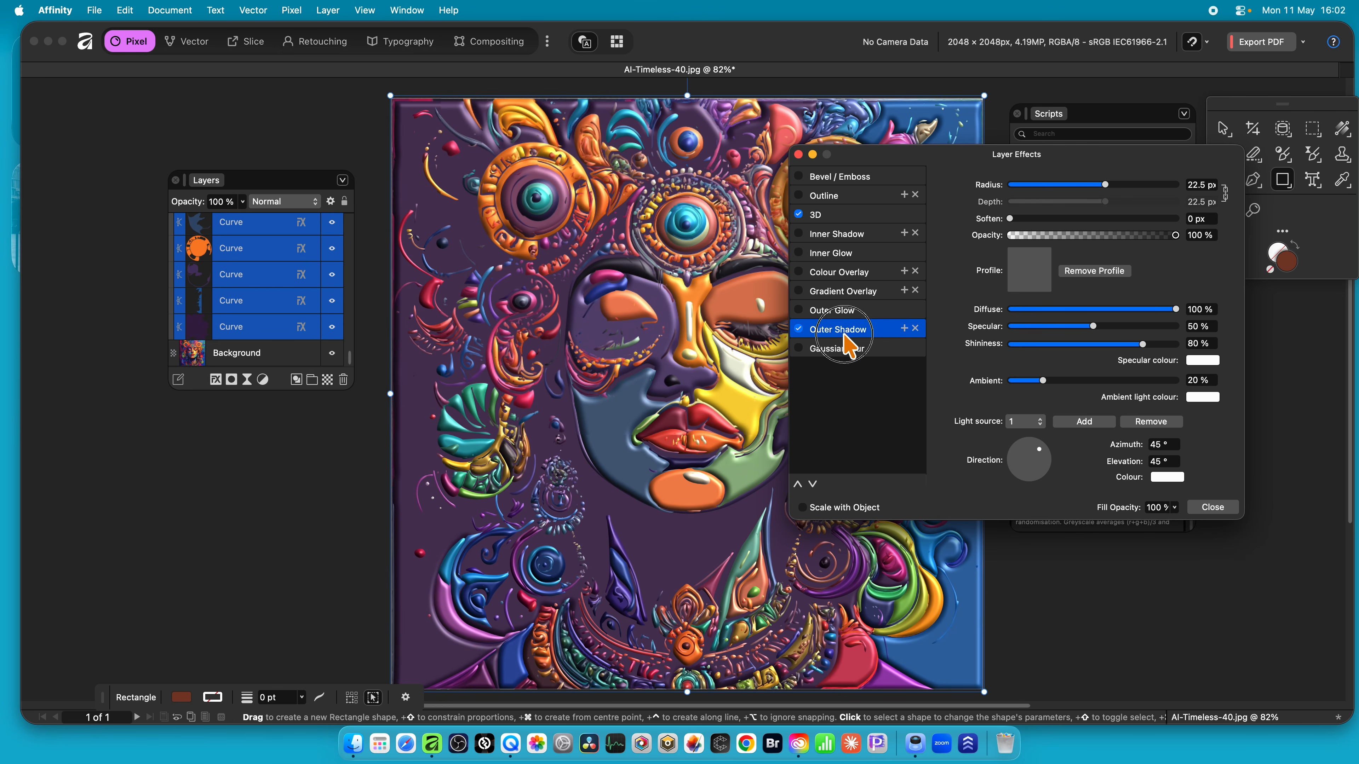
pyautogui.click(1069, 219)
pyautogui.click(1071, 236)
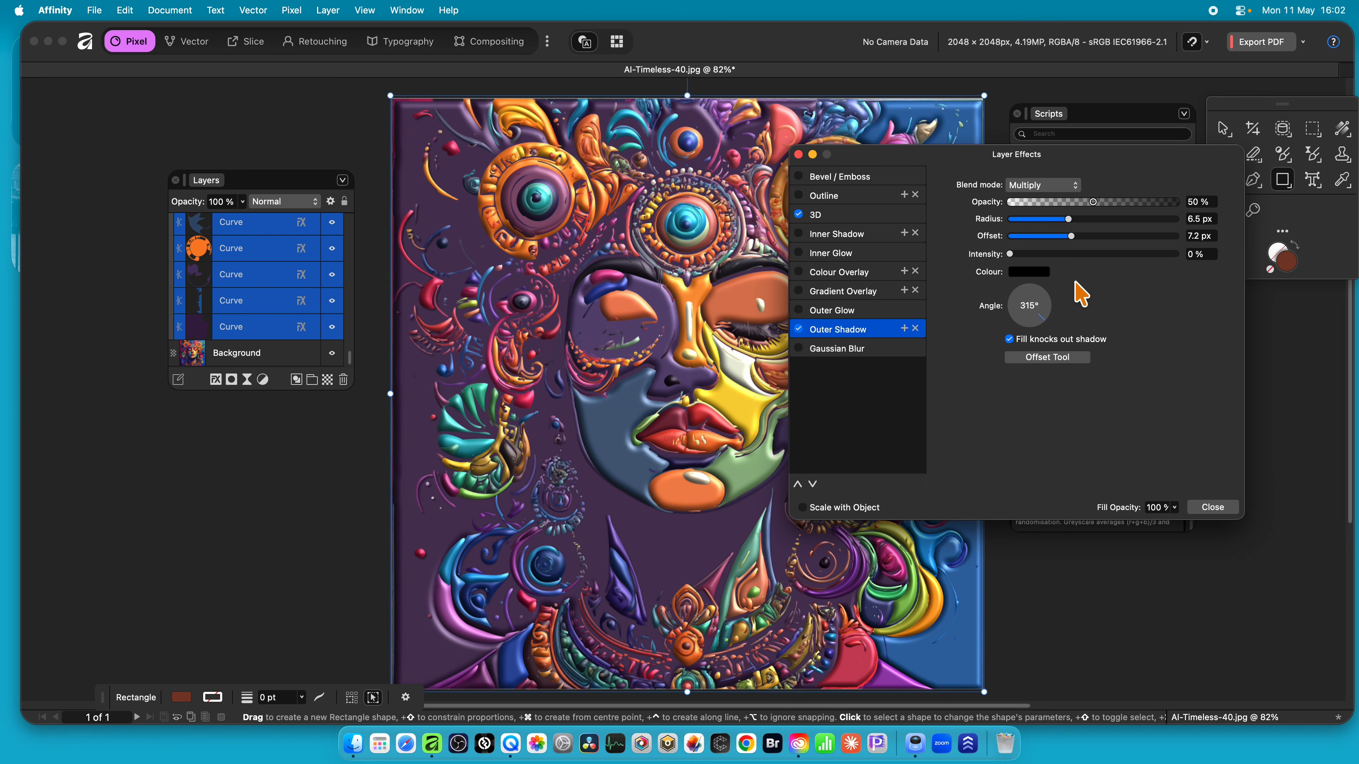
pyautogui.click(1086, 253)
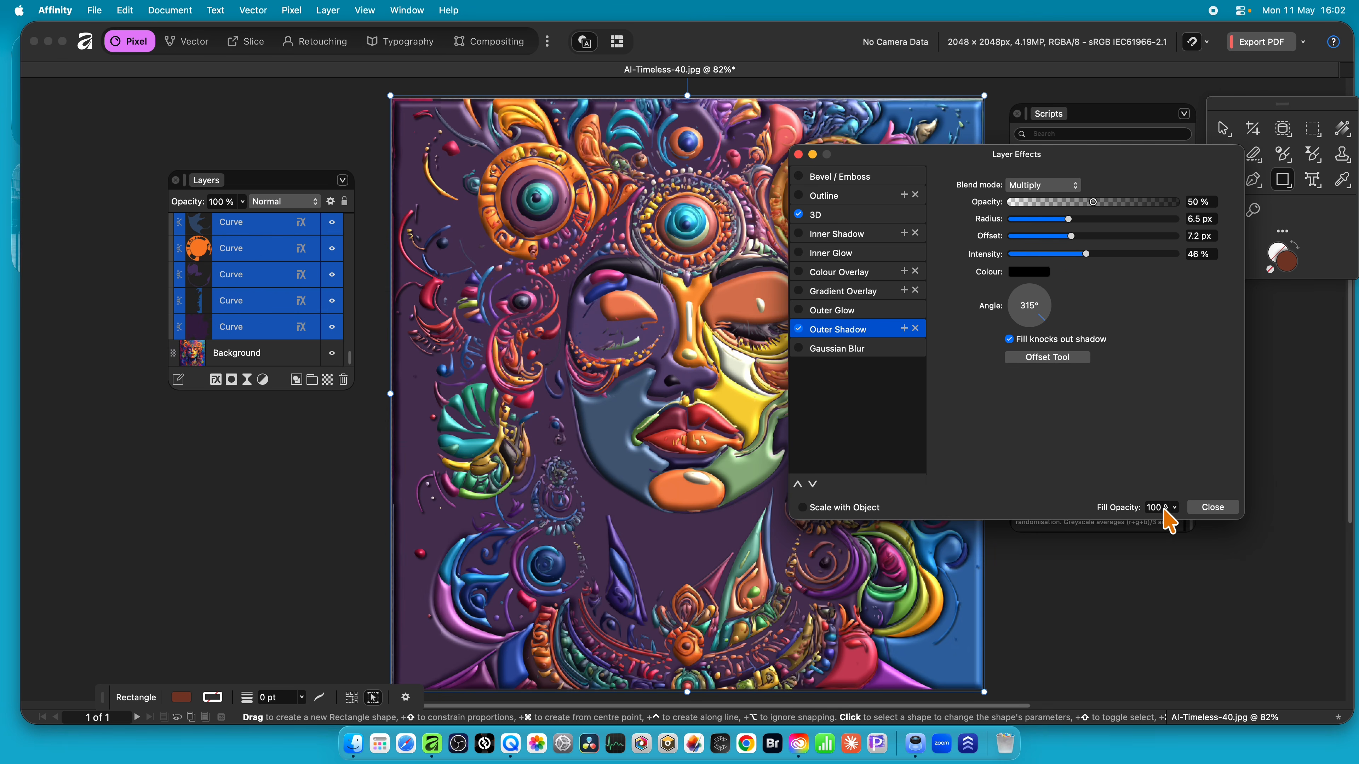
pyautogui.click(1212, 508)
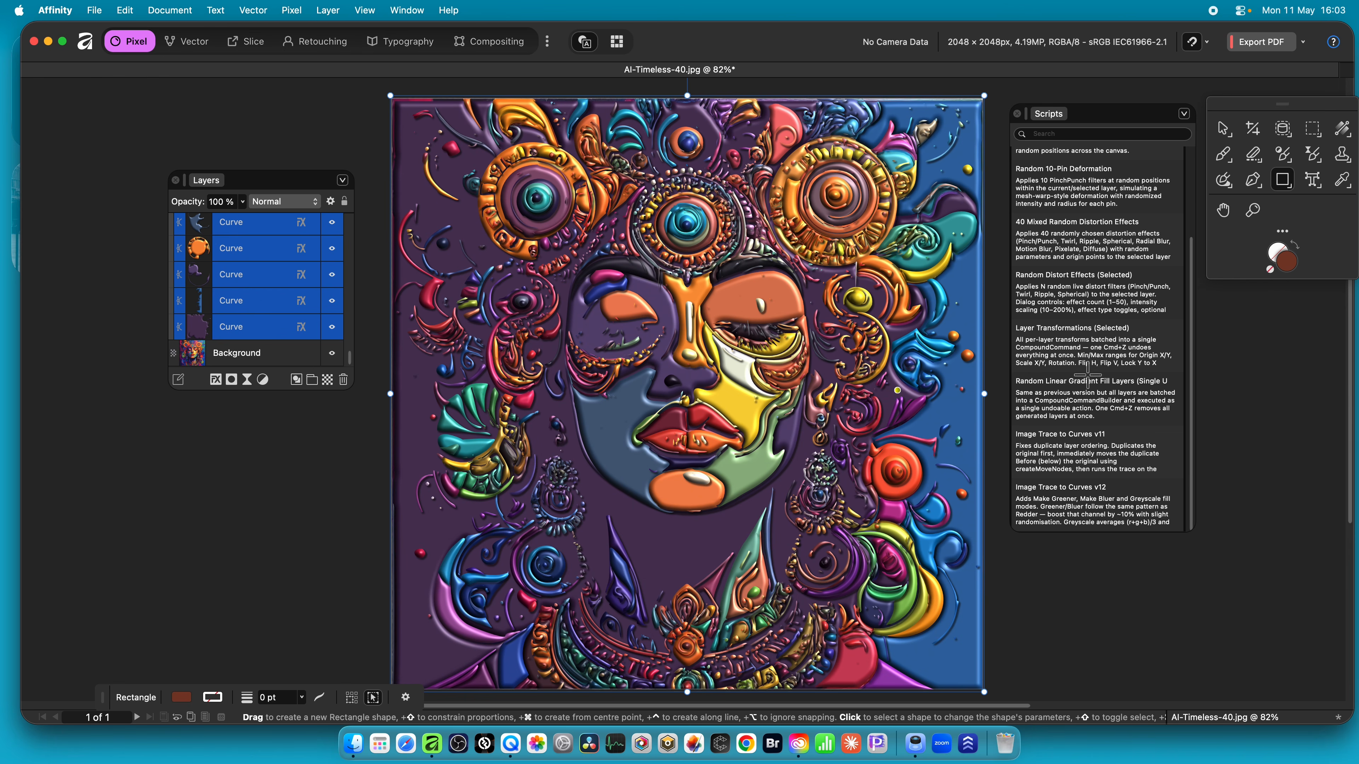
# - Examine the Layer Transformations script's settings without running it, and check the management options for the Image Trace to Curves v12 script
pyautogui.doubleClick(1051, 342)
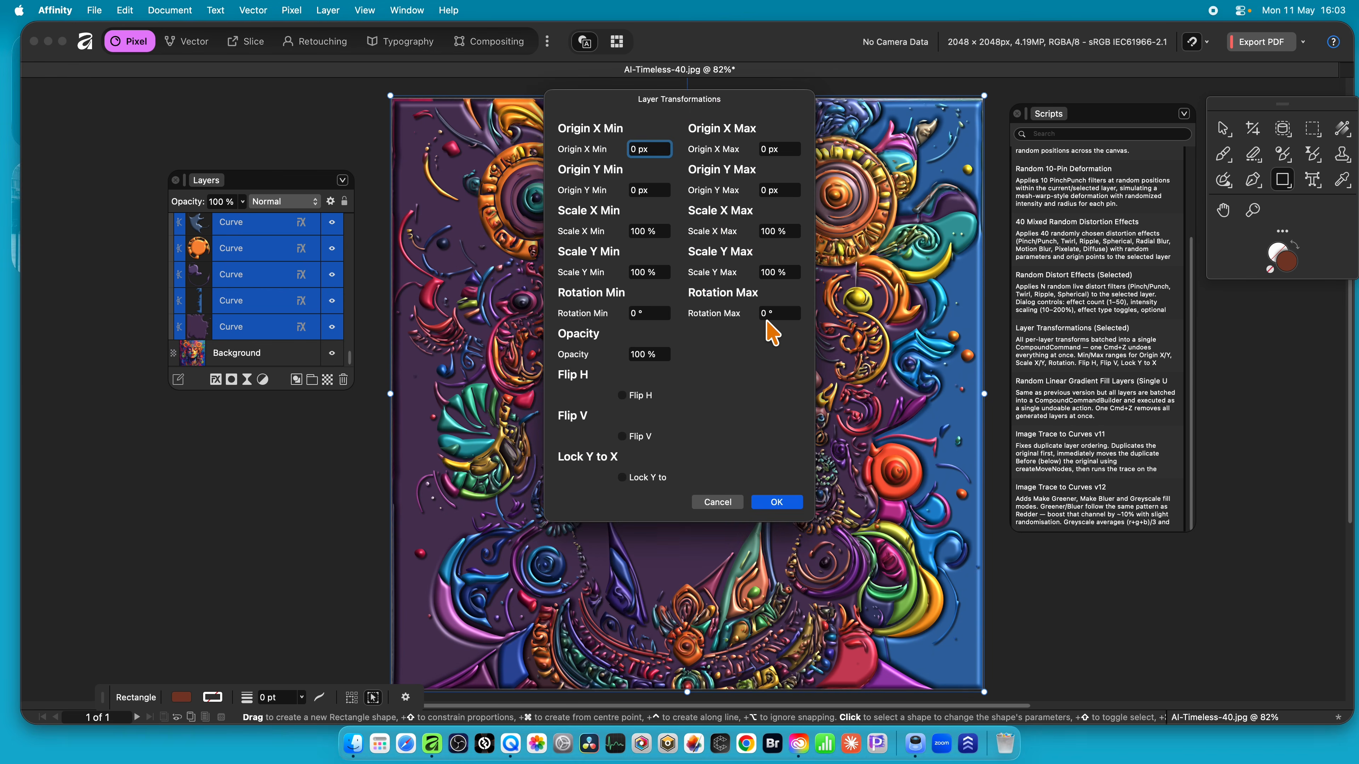
pyautogui.moveTo(663, 107); pyautogui.dragTo(816, 109)
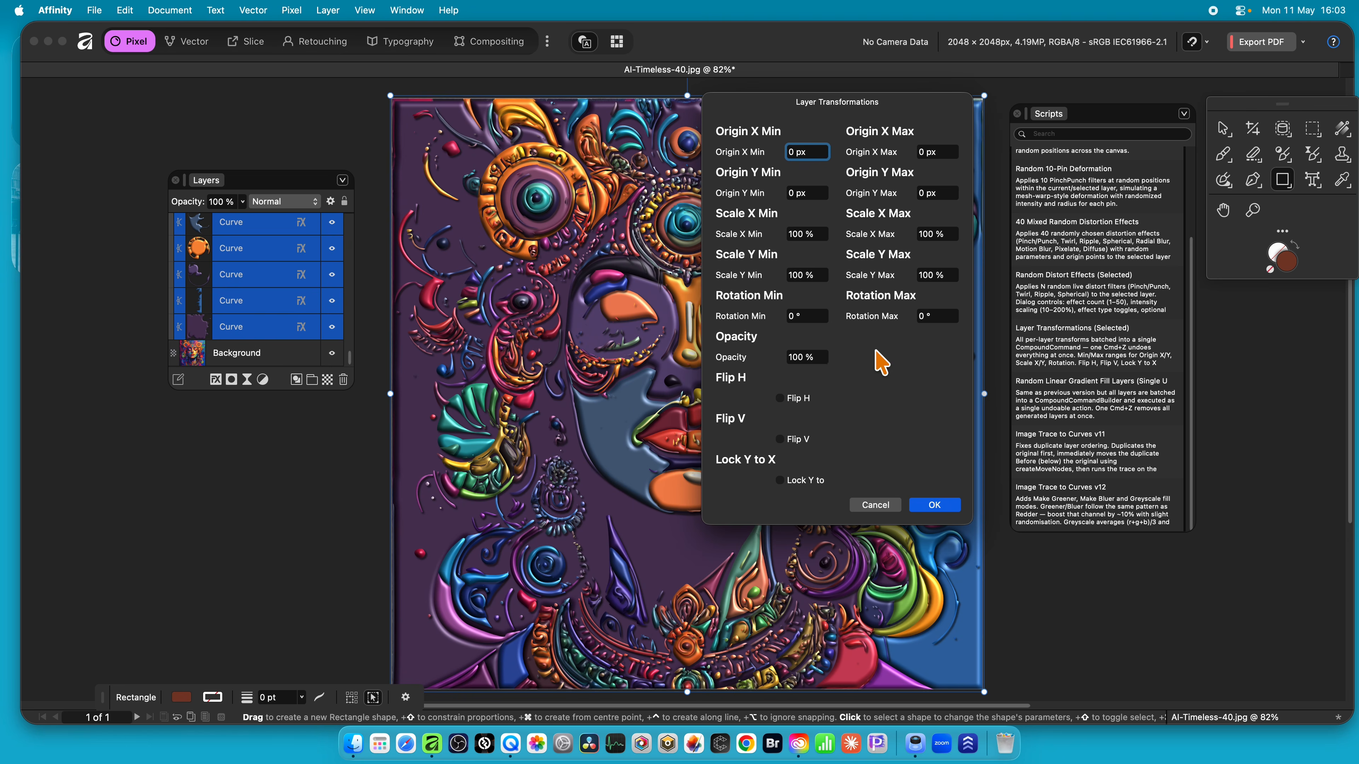
pyautogui.click(882, 506)
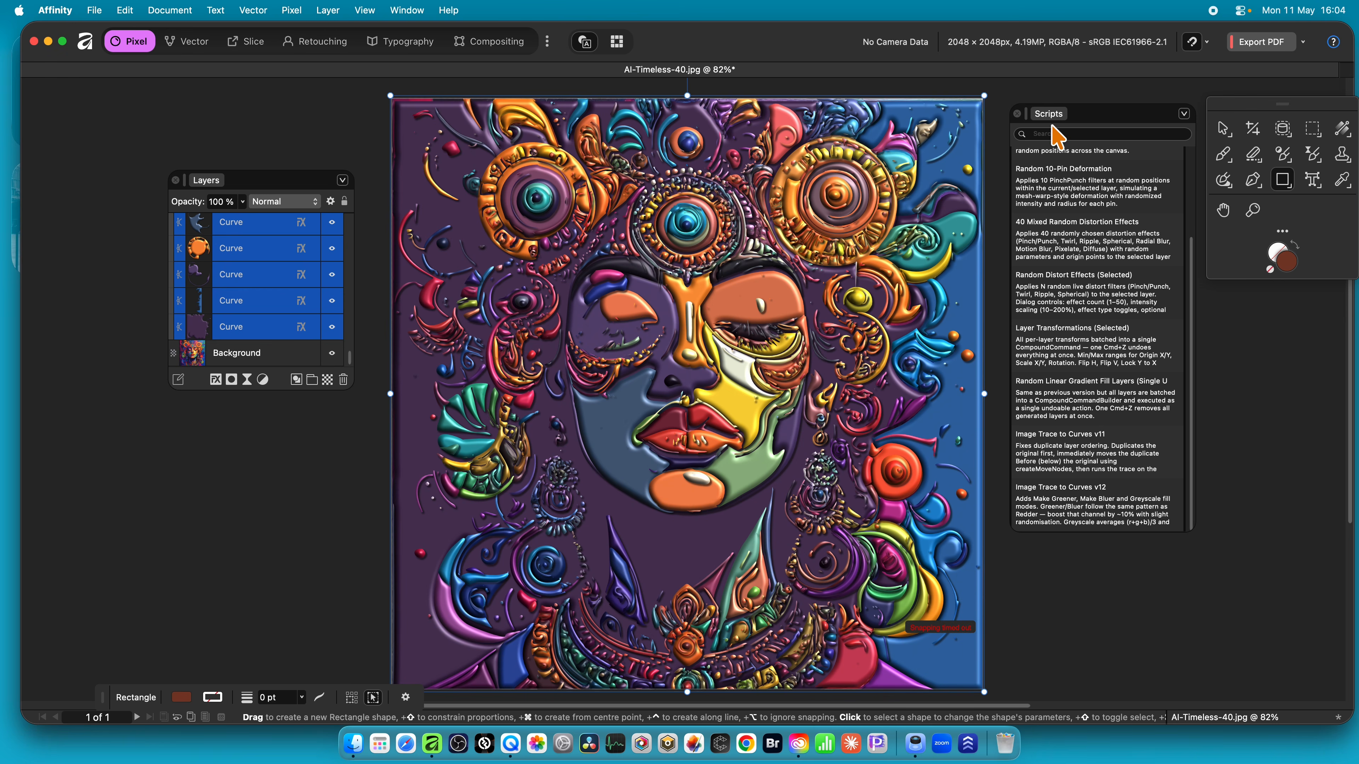
pyautogui.moveTo(1053, 114); pyautogui.dragTo(990, 122)
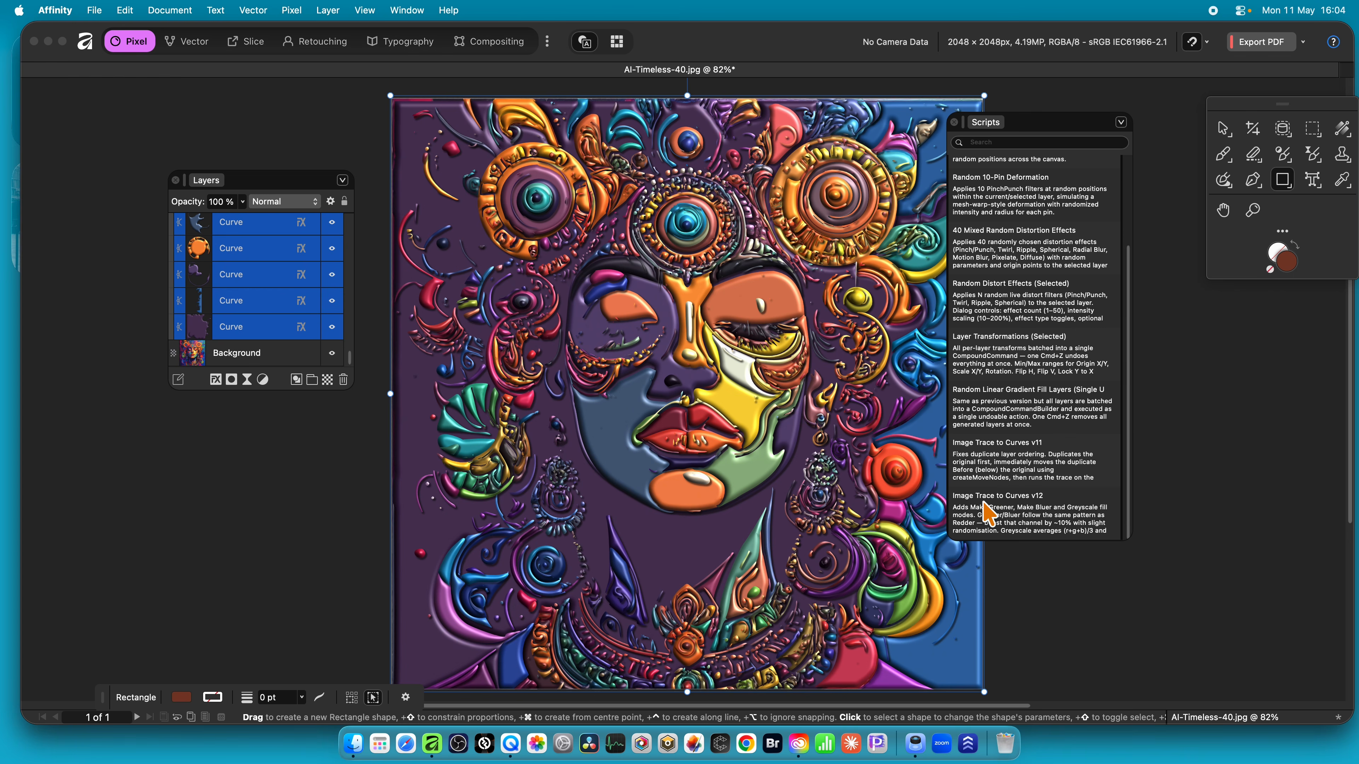
pyautogui.rightClick(992, 514)
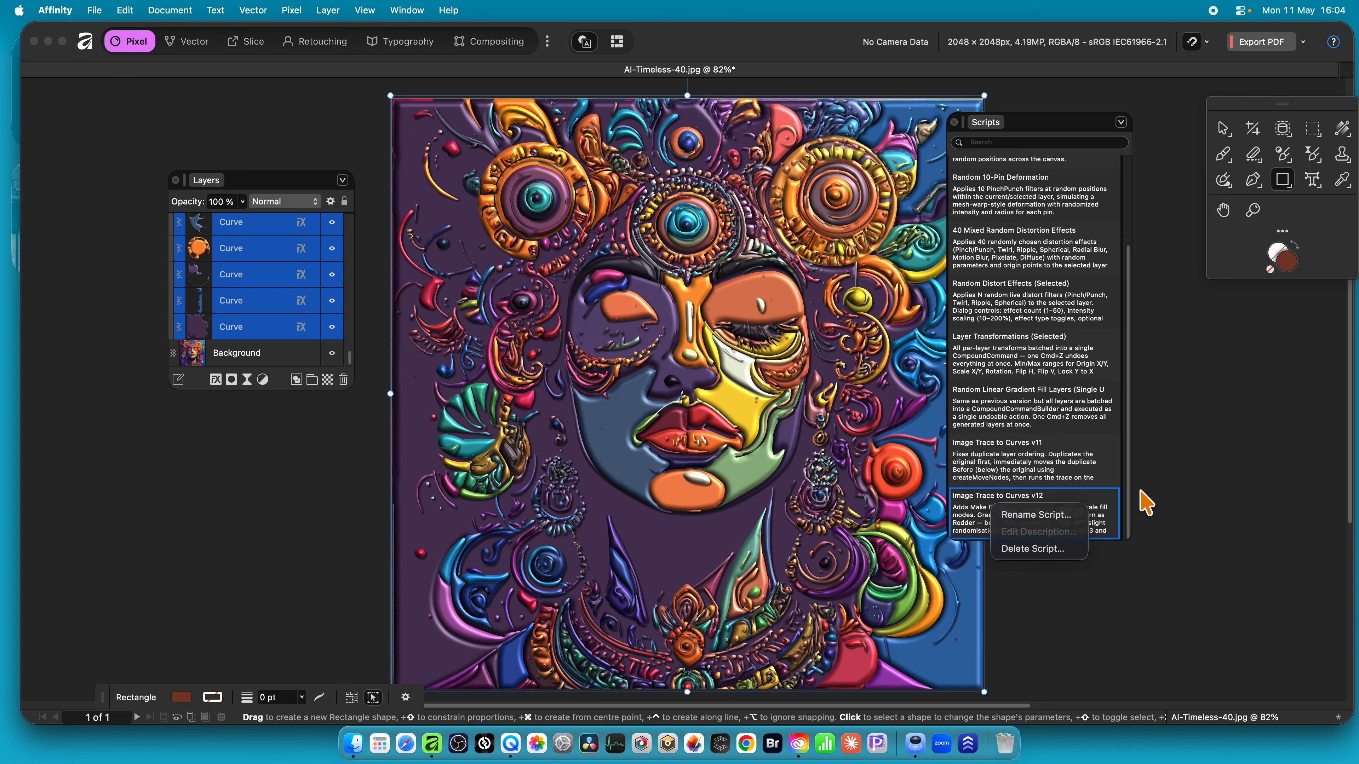
# - Switch to Claude and open the "Image trace vector conversion script" chat in the "Image trace and random colour curves" project, dismissing the upgrade offers
pyautogui.click(852, 746)
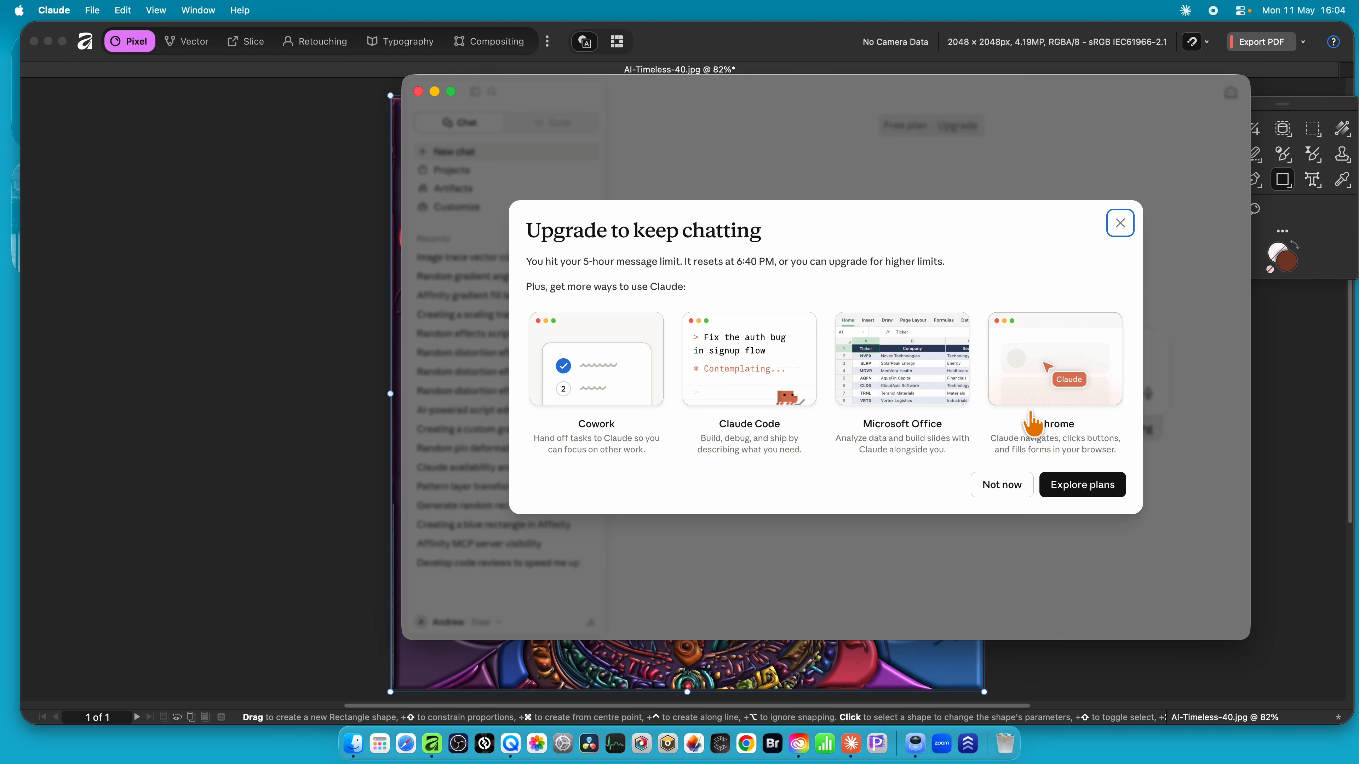
pyautogui.click(987, 485)
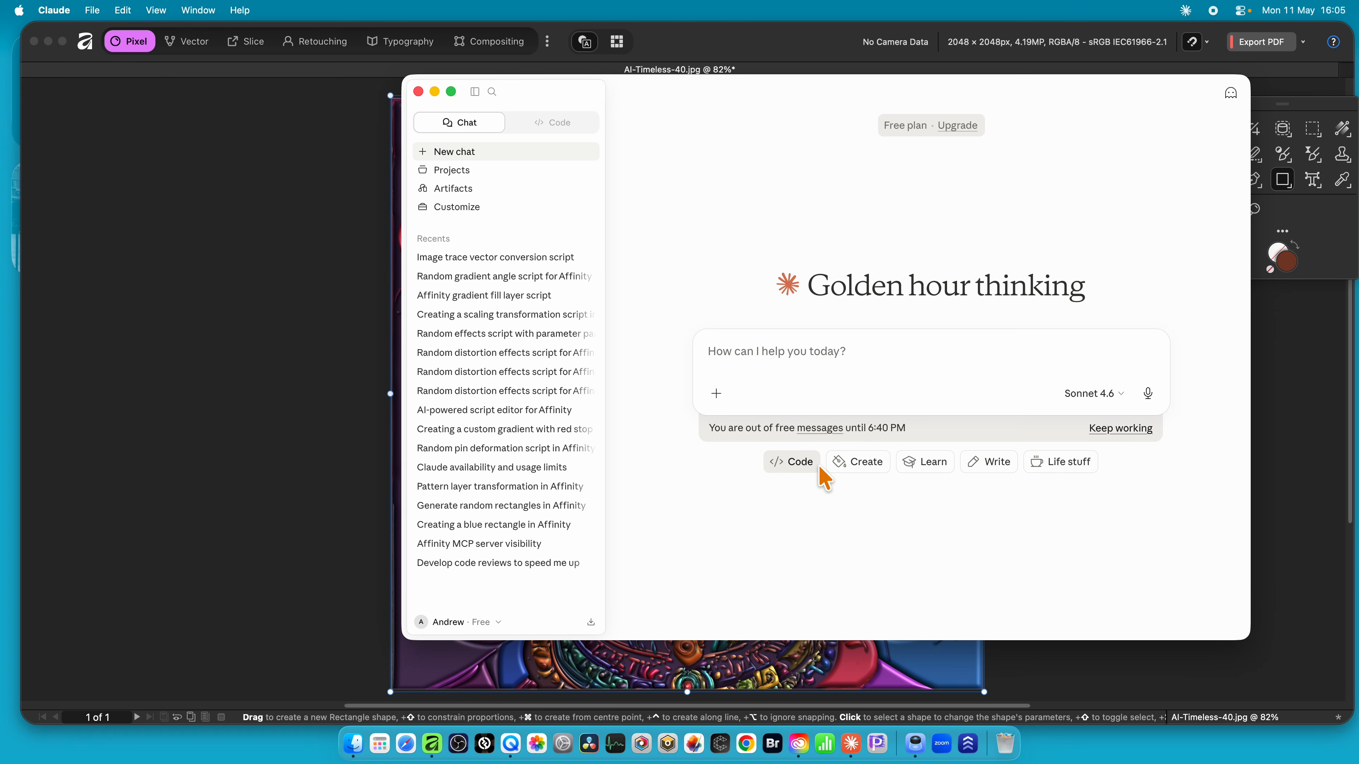
pyautogui.click(454, 170)
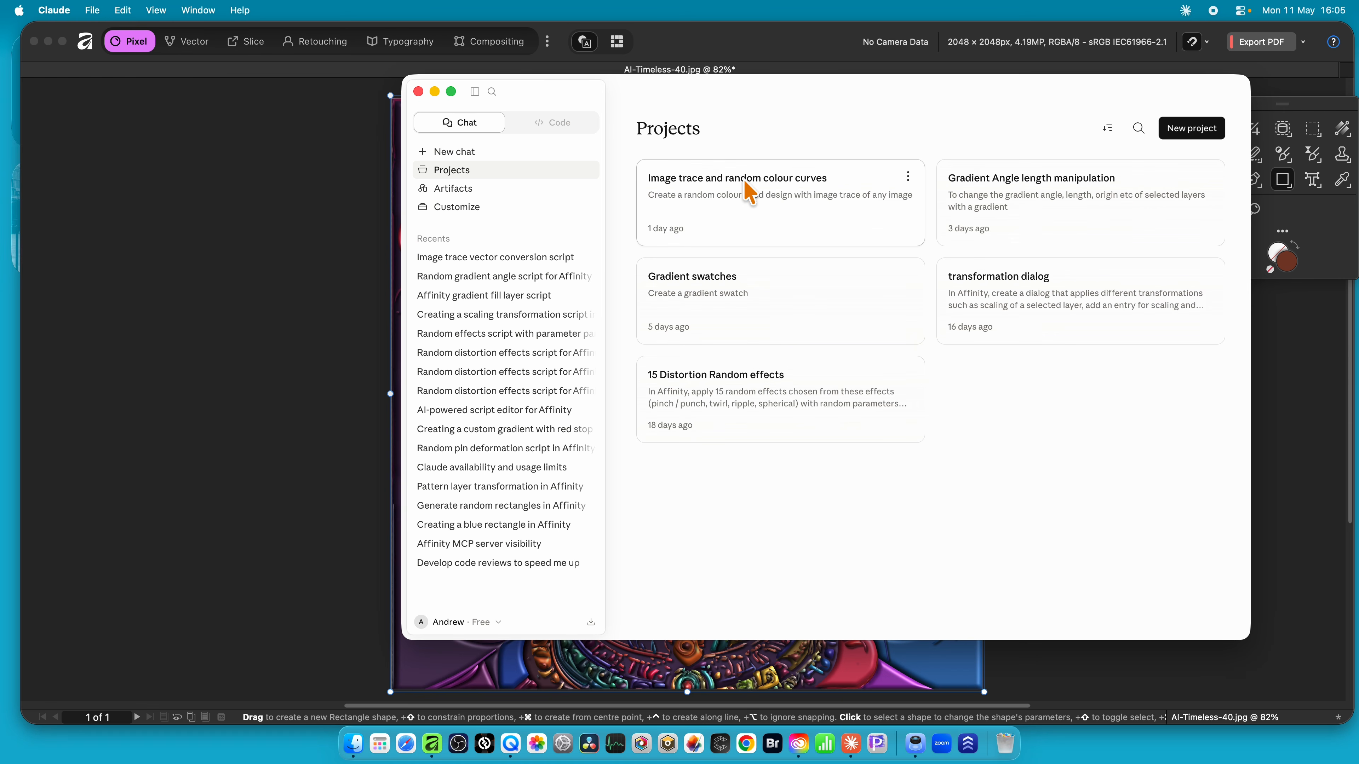
pyautogui.click(745, 195)
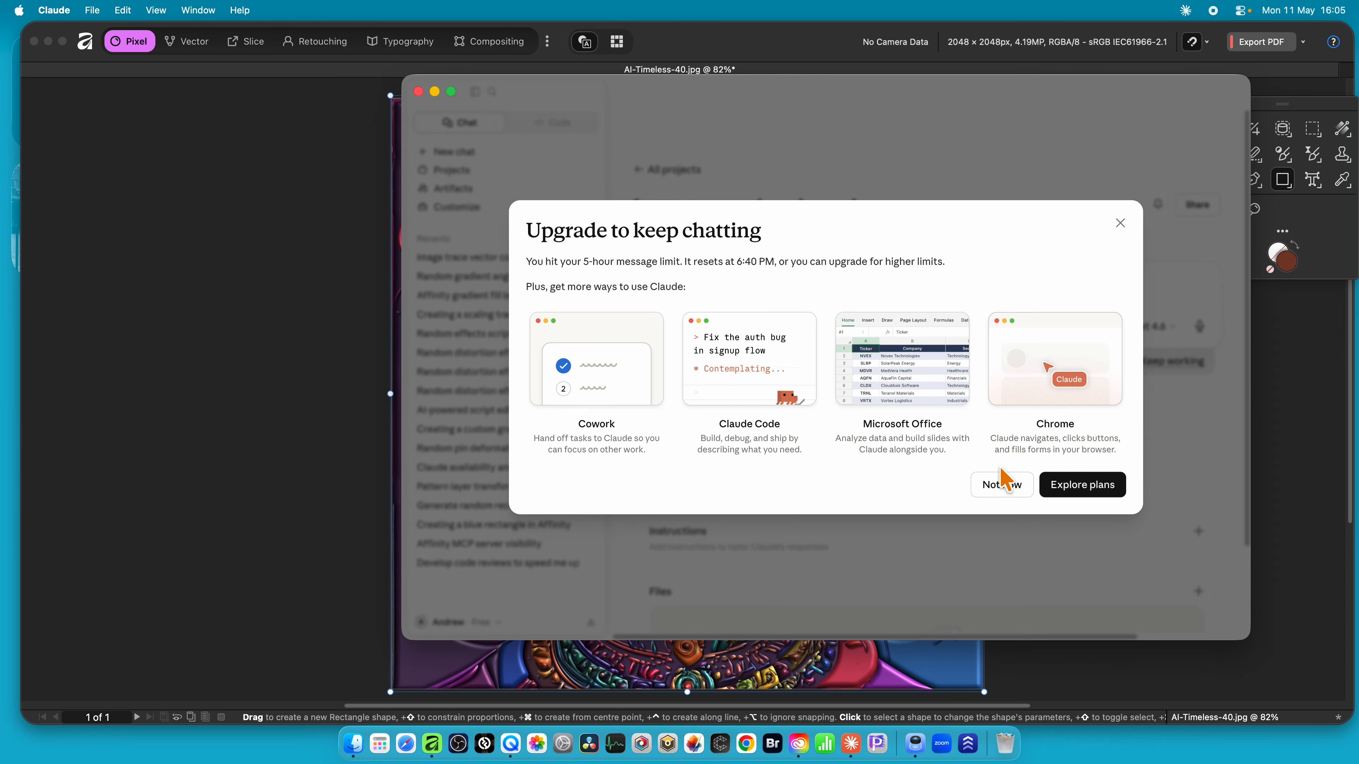
pyautogui.click(1001, 484)
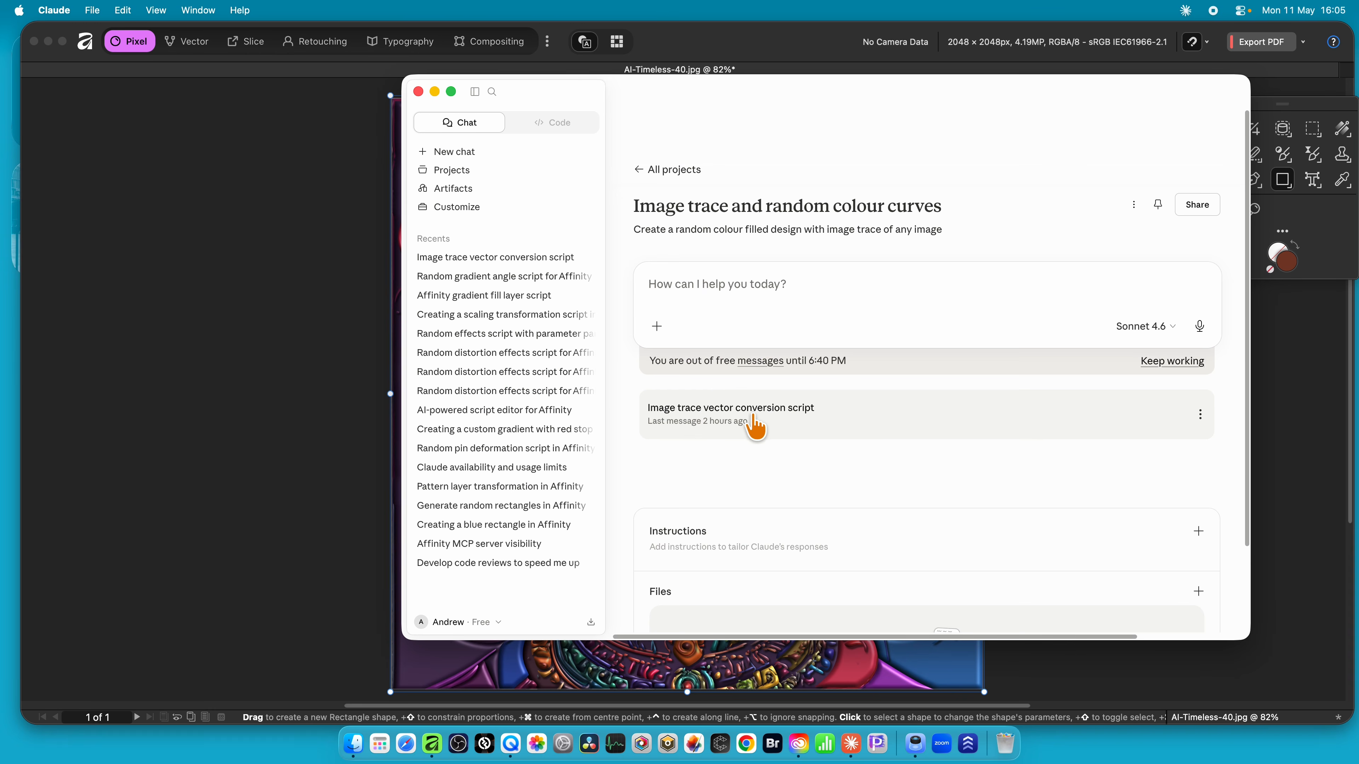
pyautogui.click(751, 426)
pyautogui.click(996, 501)
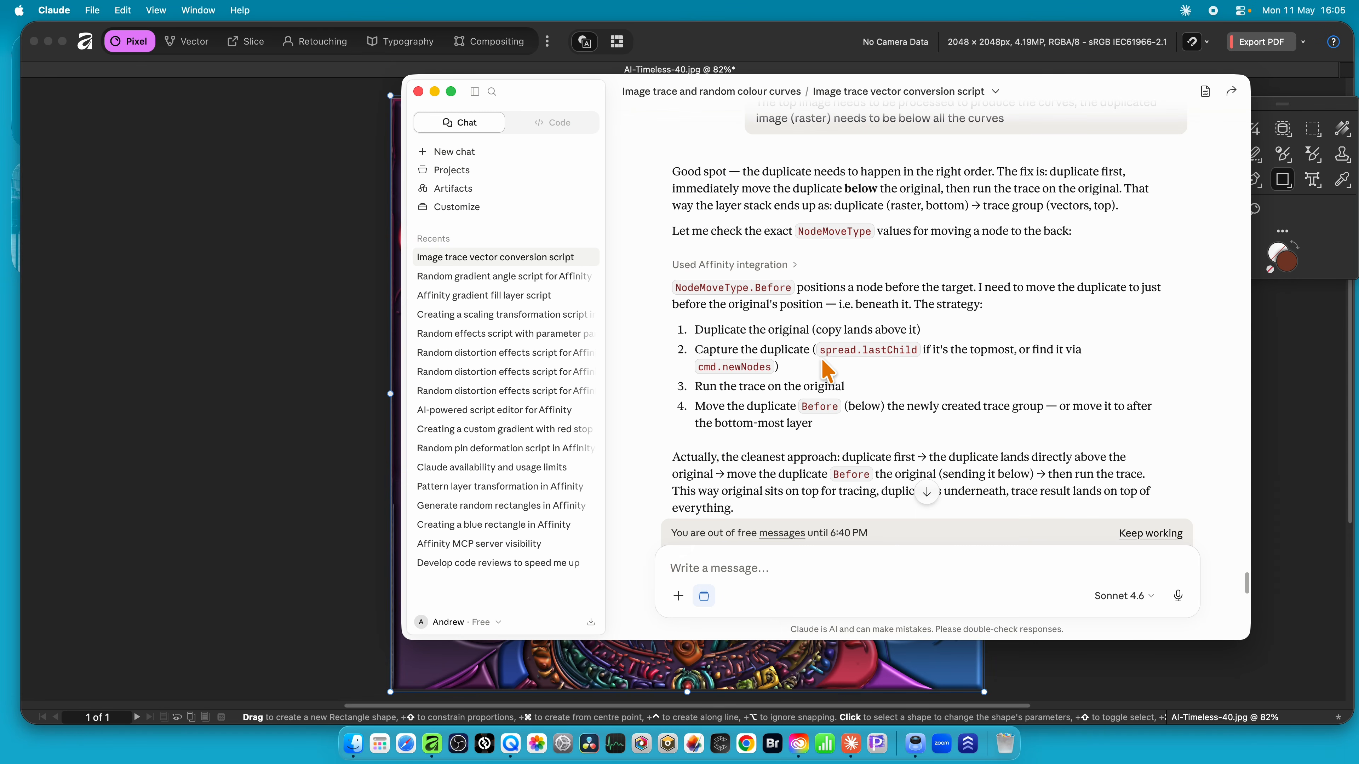
# - Review the chat's prompts and replies about the duplicate layer order and the extra fill modes of the trace script
pyautogui.scroll(-10, 823, 369)
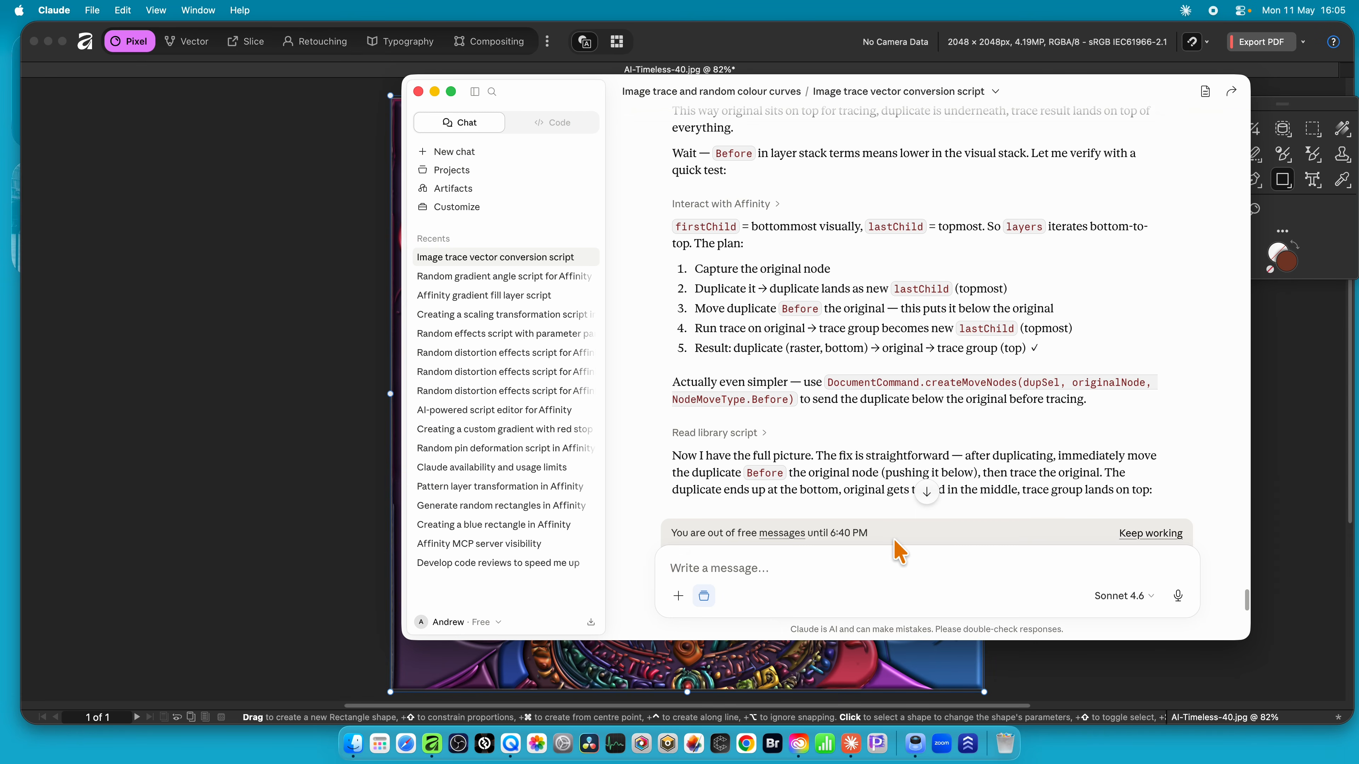
pyautogui.scroll(-10, 837, 384)
pyautogui.scroll(16, 875, 236)
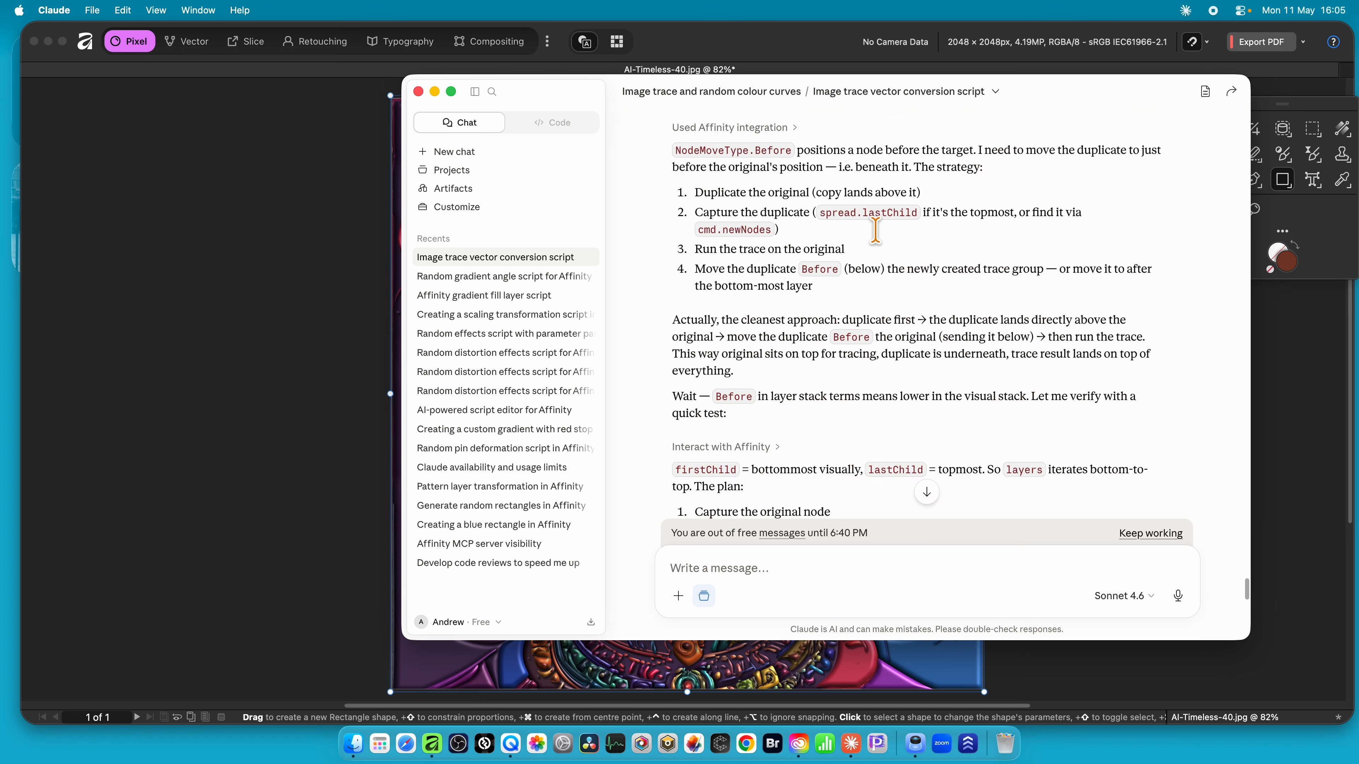
pyautogui.scroll(15, 875, 236)
pyautogui.scroll(-8, 880, 252)
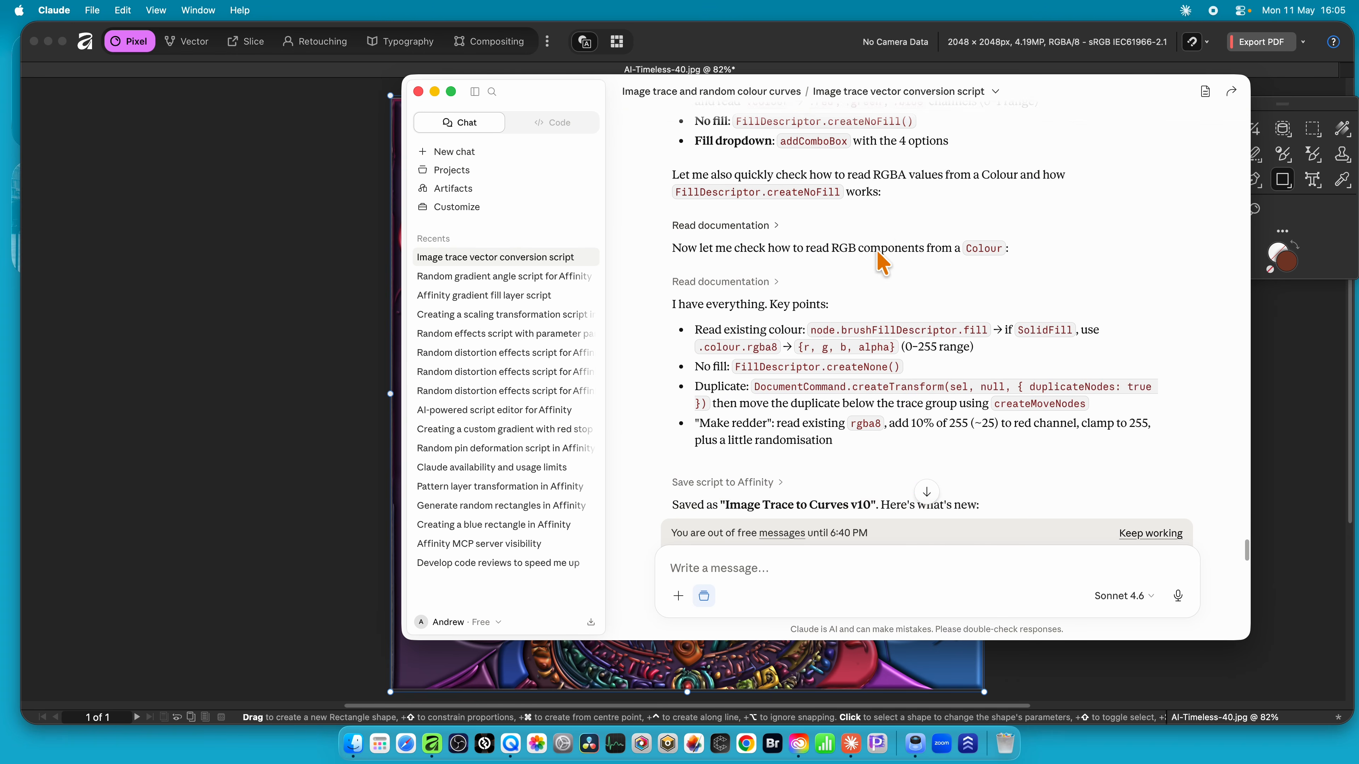
pyautogui.scroll(-20, 880, 262)
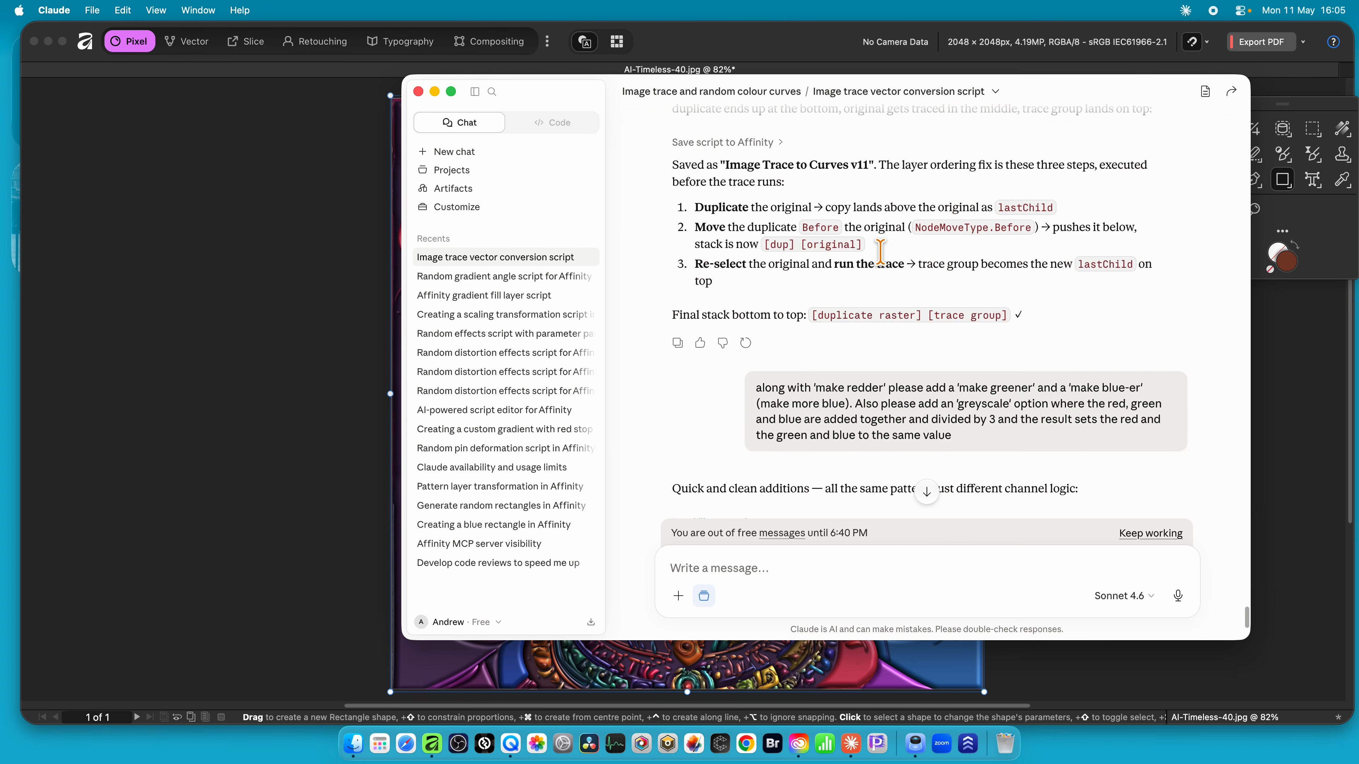
pyautogui.scroll(-3, 880, 257)
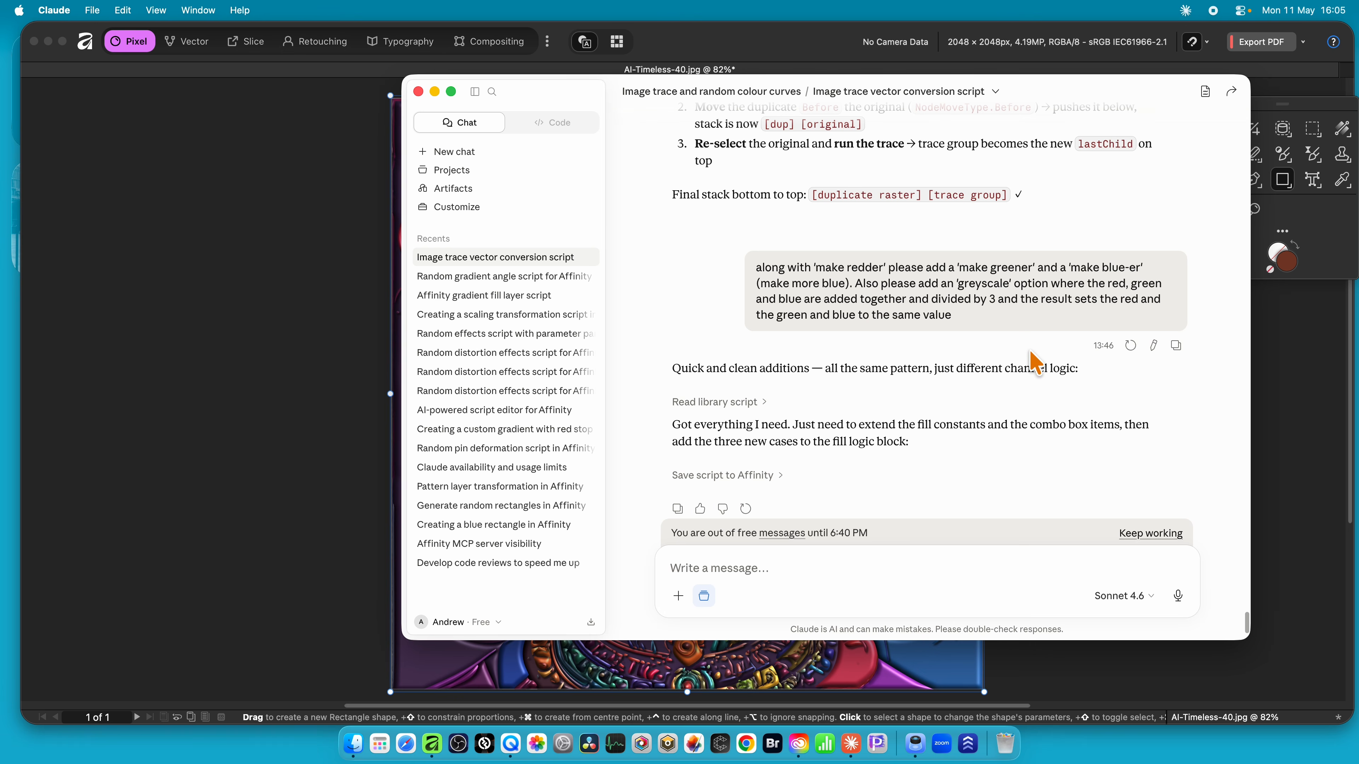